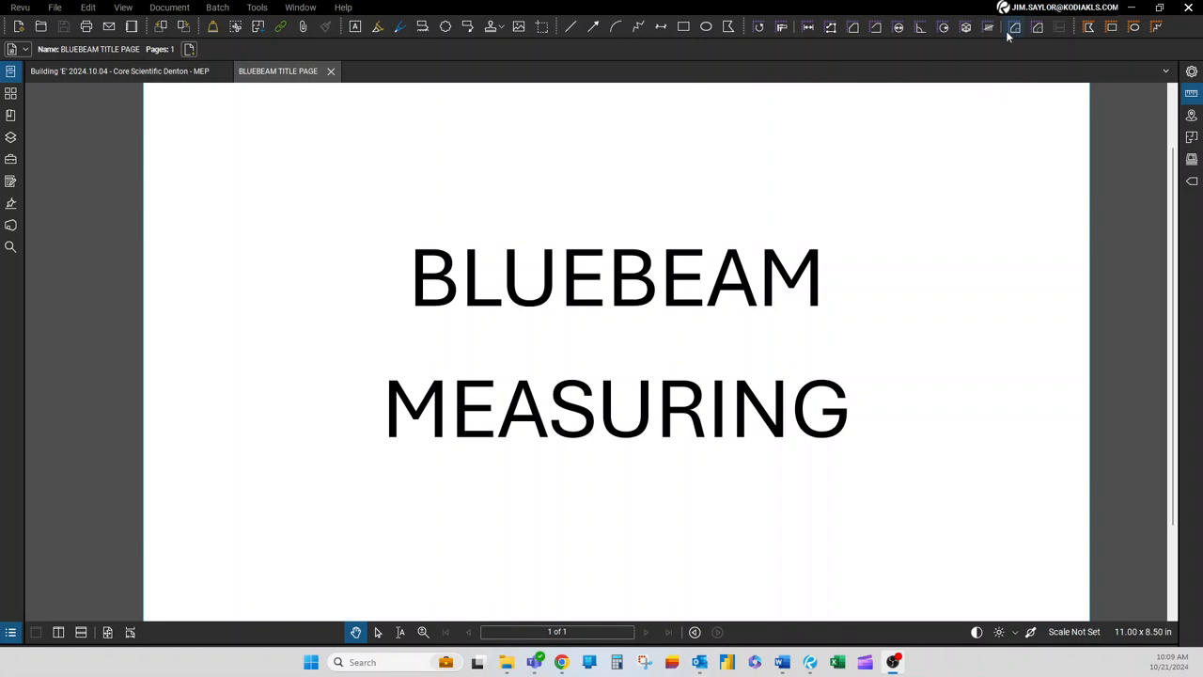
Step: Check the region and plan of the signed-in Bluebeam account
left_click(1022, 8)
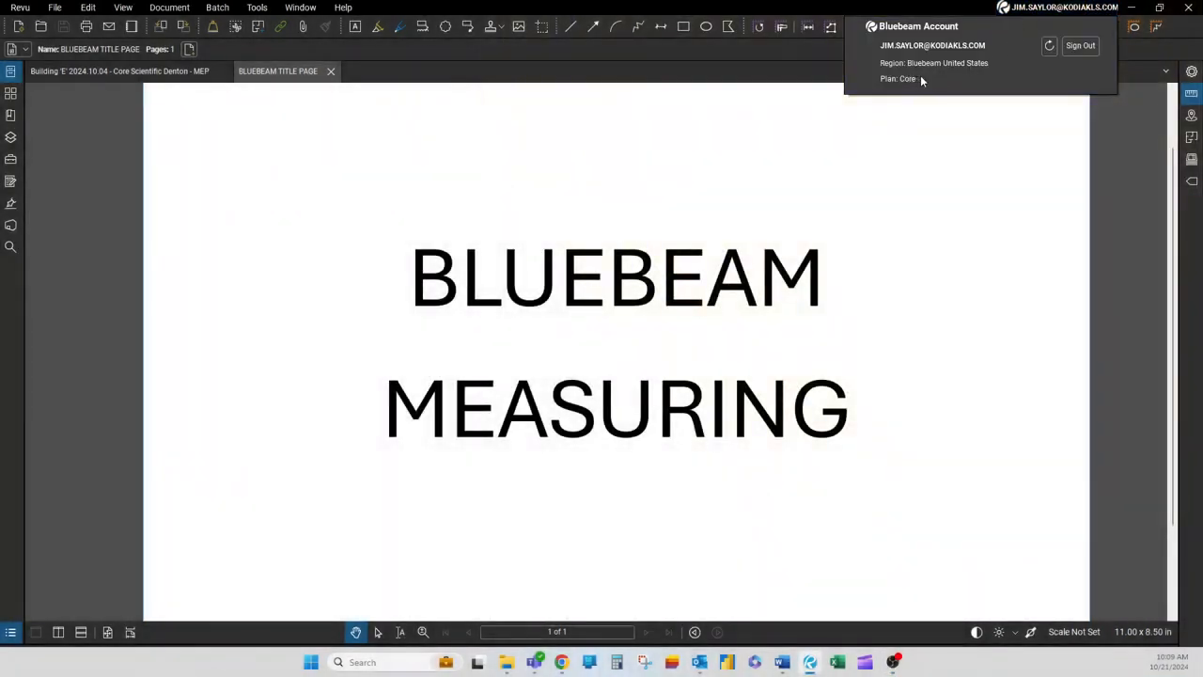
left_click(886, 139)
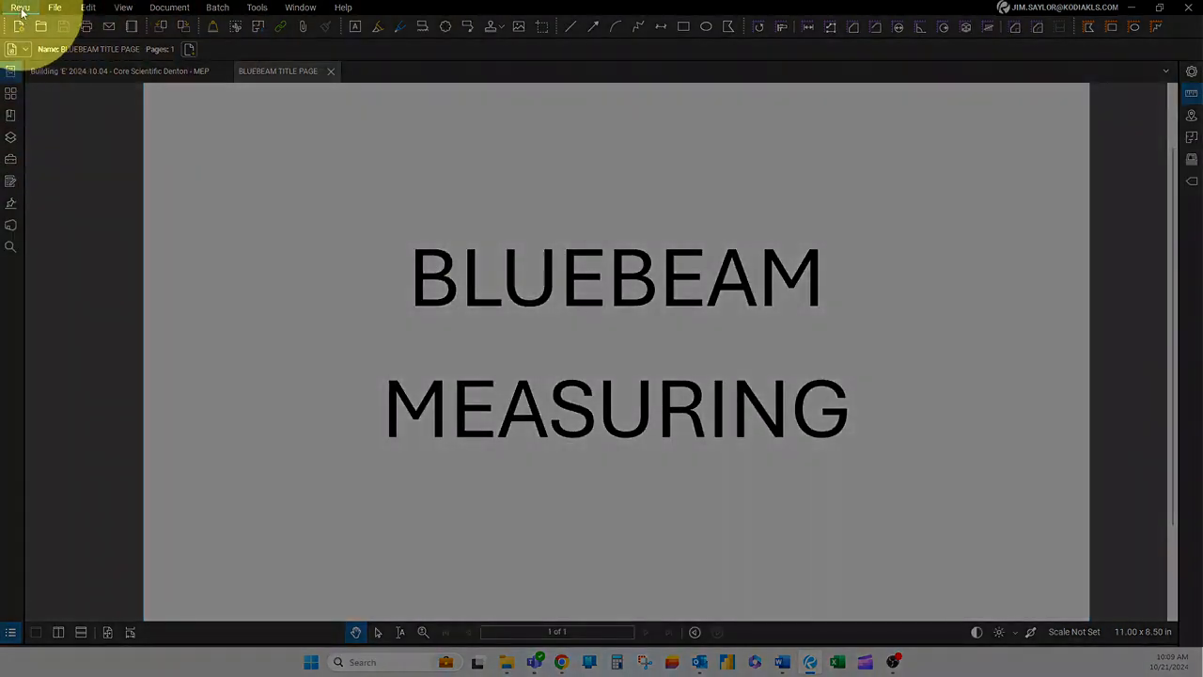
Step: Try the Quantity Takeoff profile and return the interface to the Revu Advanced profile
left_click(20, 7)
mouse_move(56, 63)
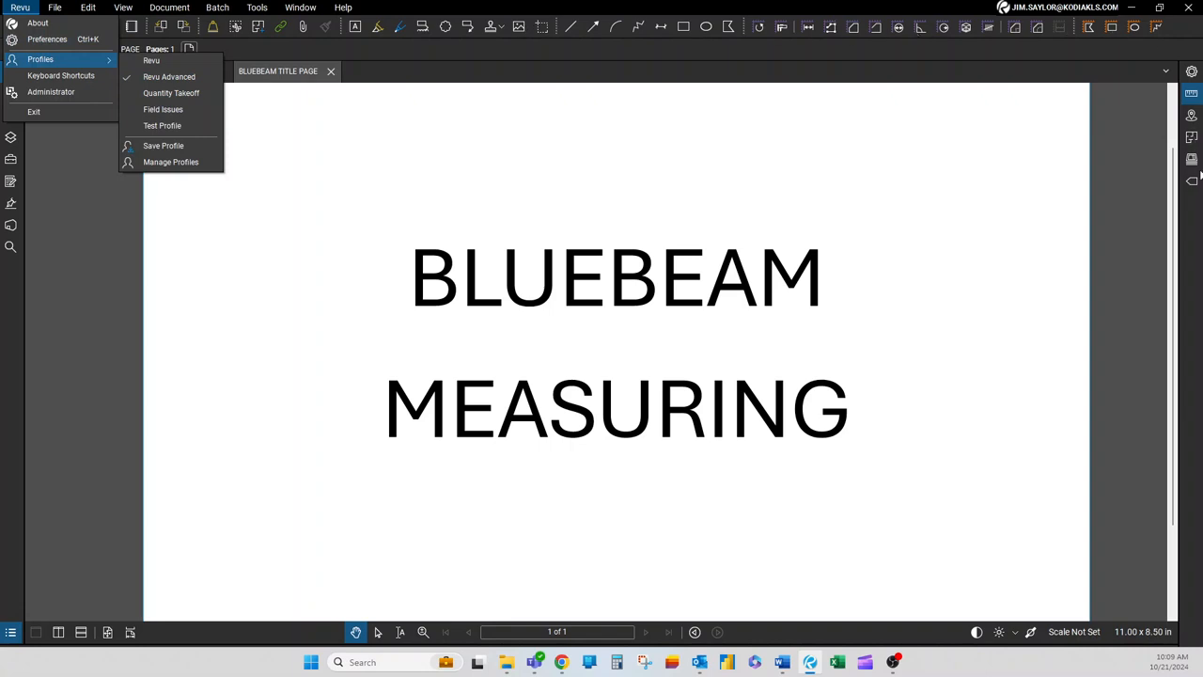
left_click(160, 93)
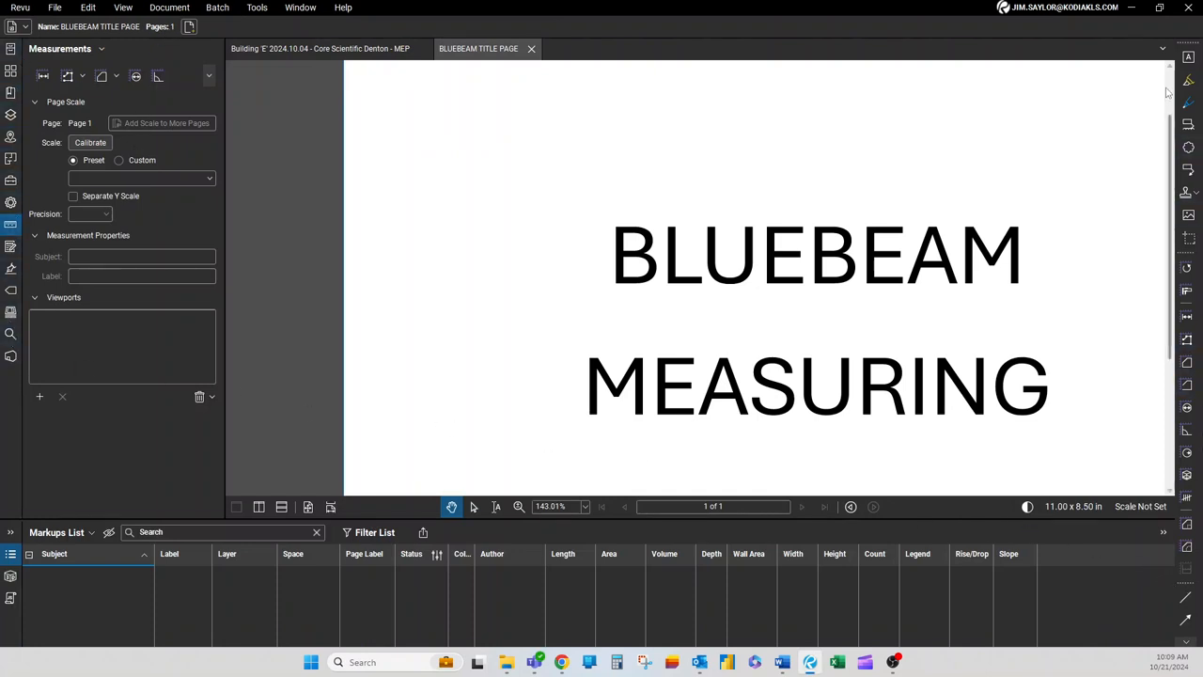
left_click(28, 7)
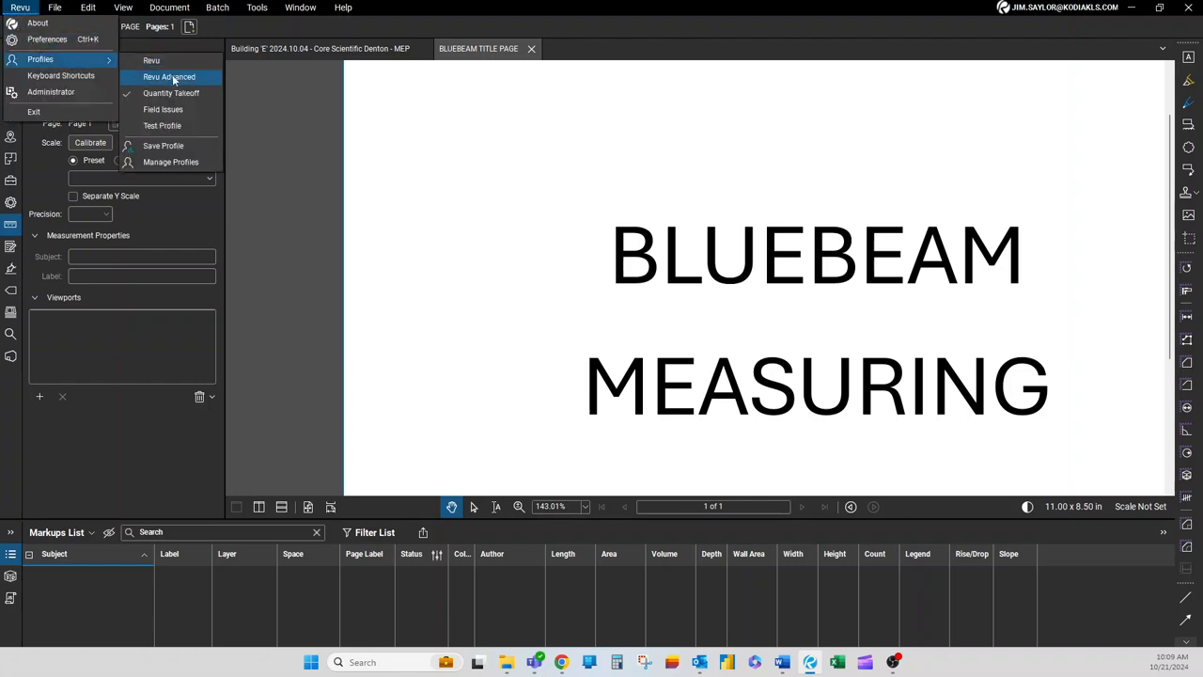
left_click(169, 77)
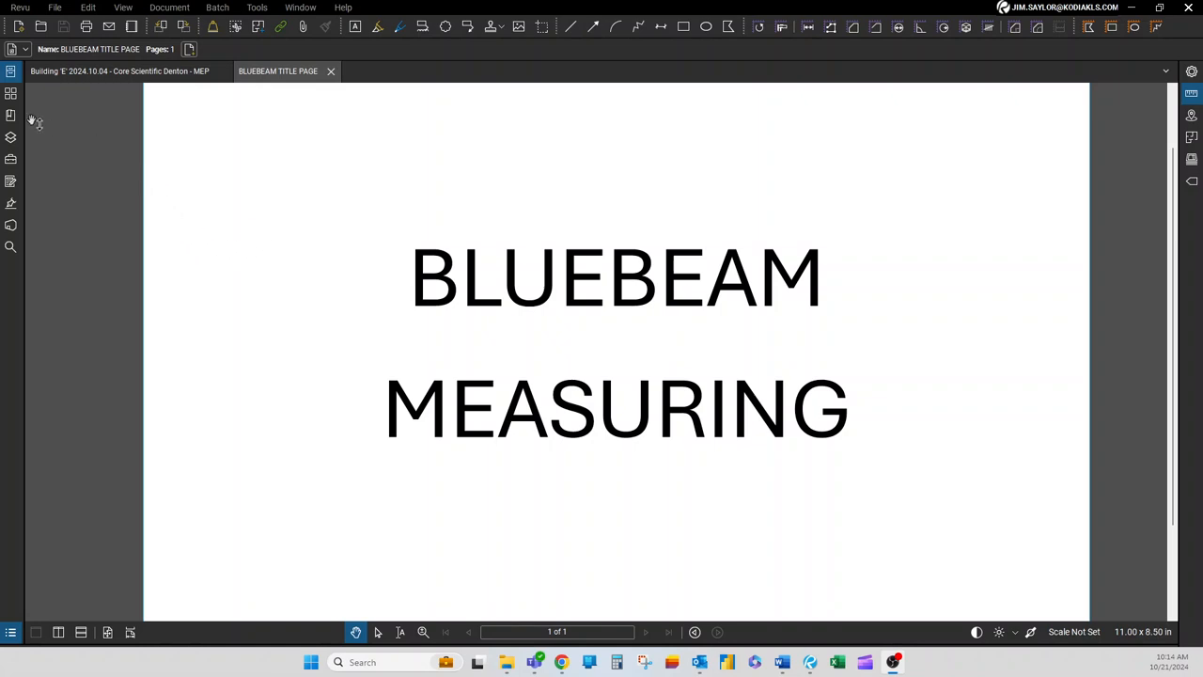
left_click(55, 8)
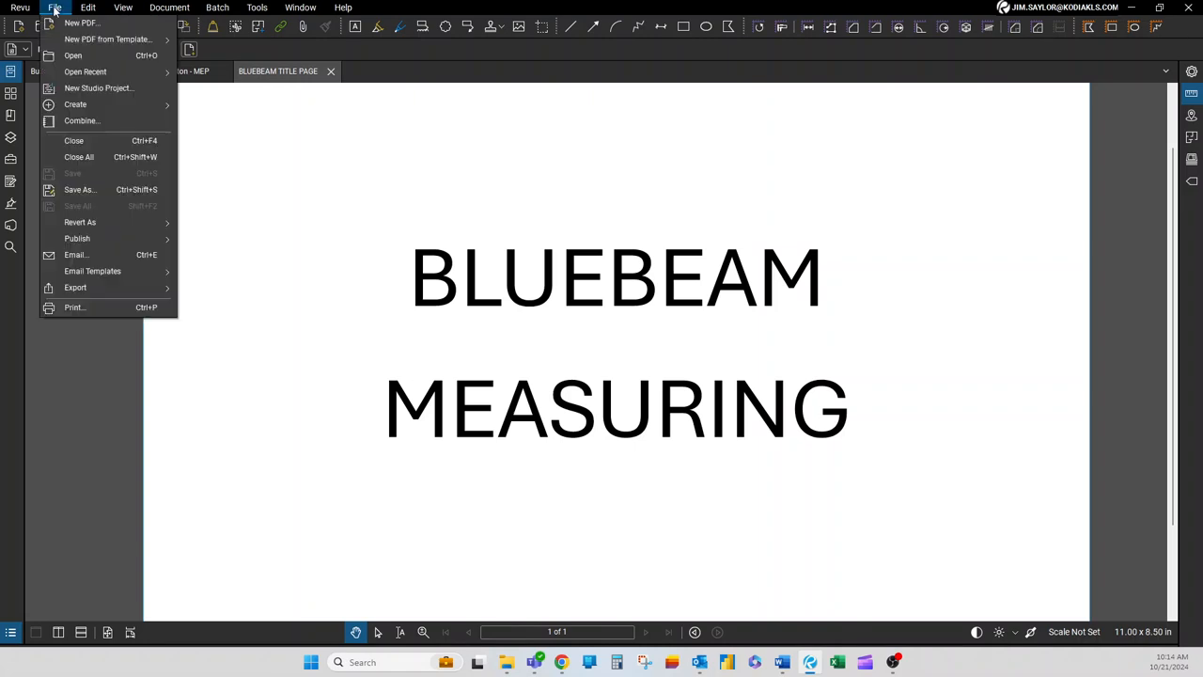
left_click(74, 55)
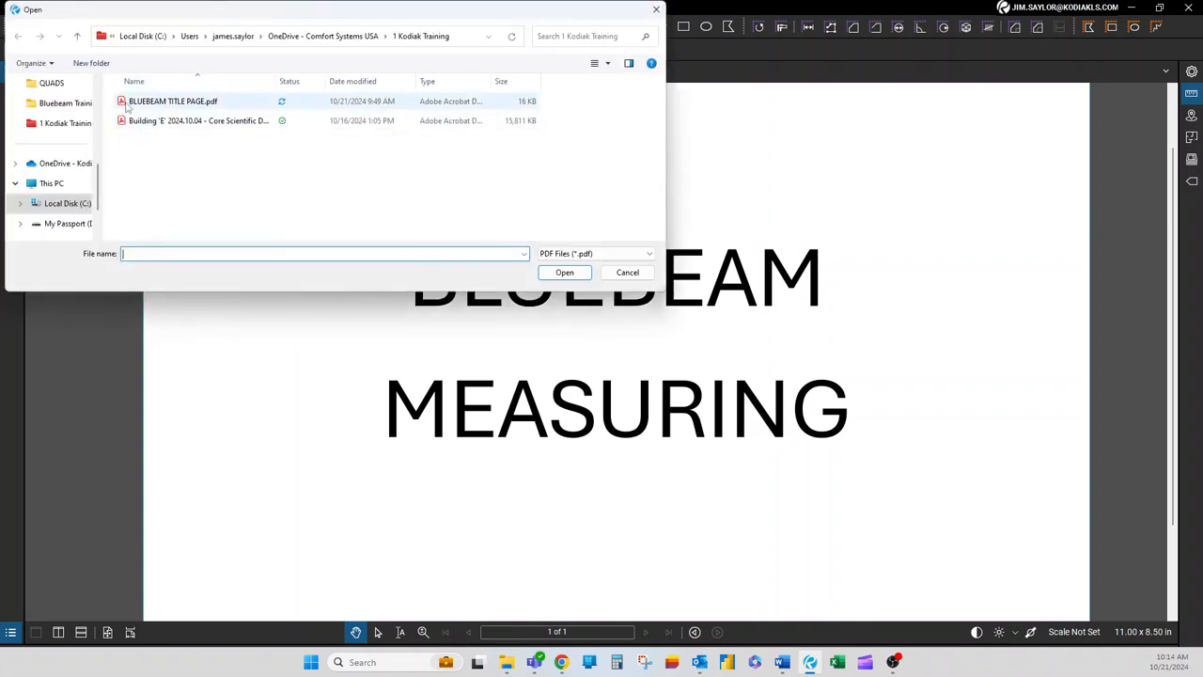
left_click(627, 272)
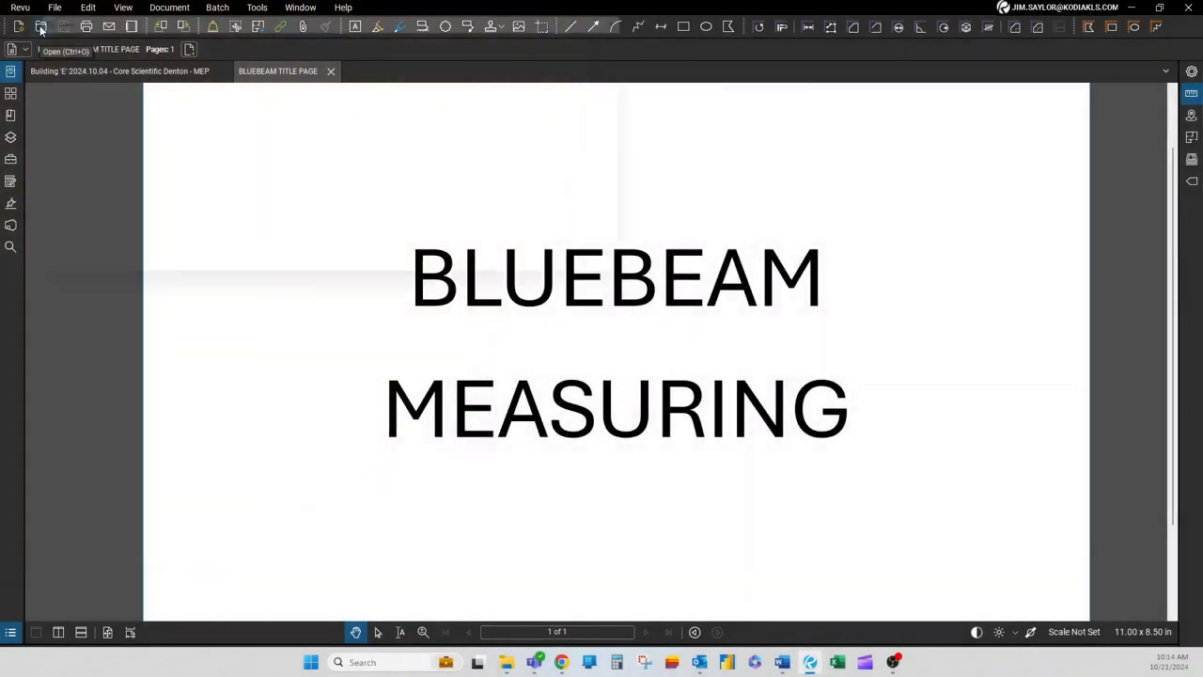
left_click(41, 28)
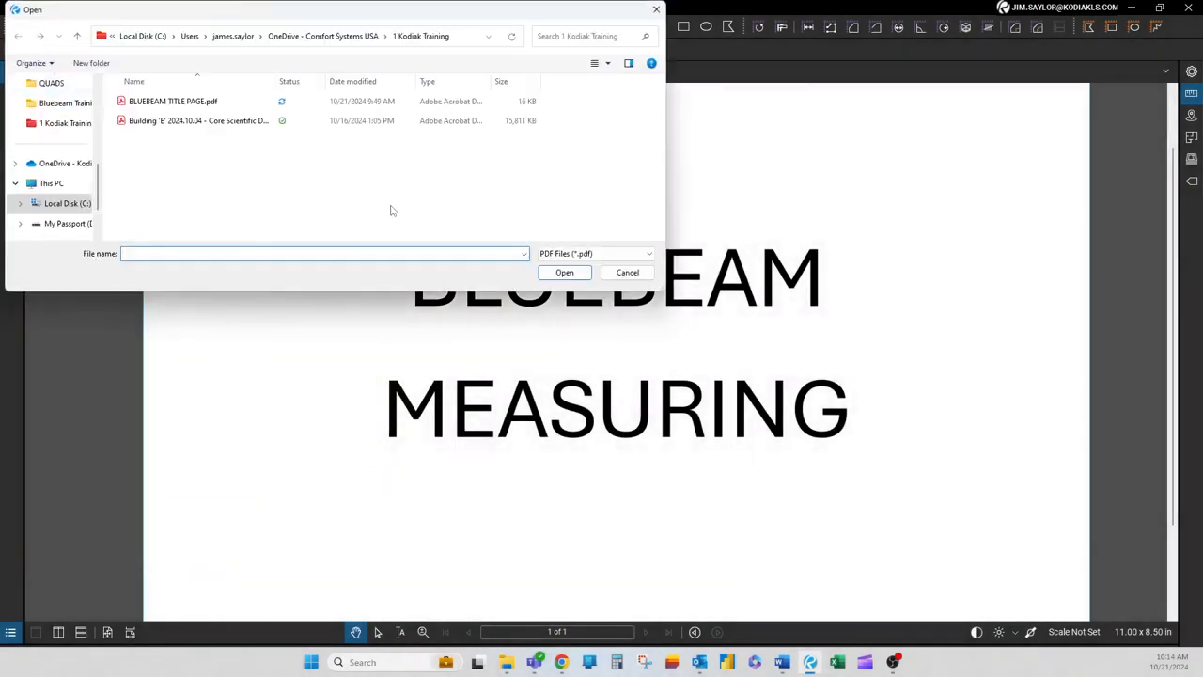
left_click(627, 272)
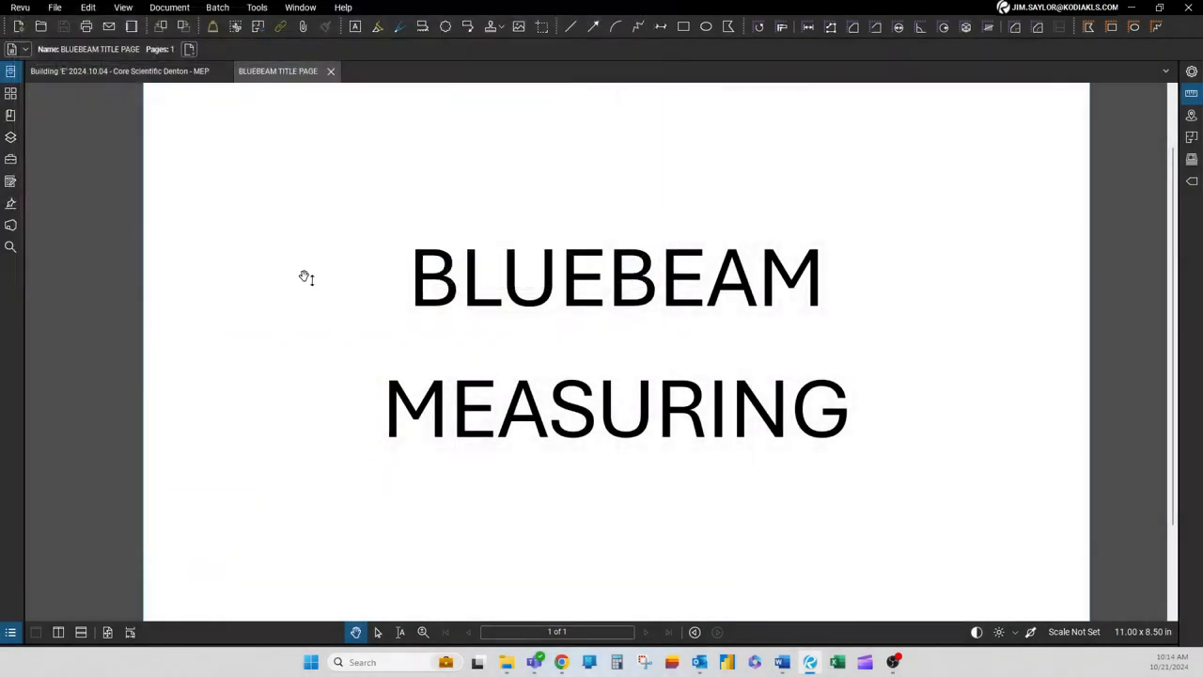
Step: Look over the title page's thumbnails and the list of recently used files
left_click(10, 94)
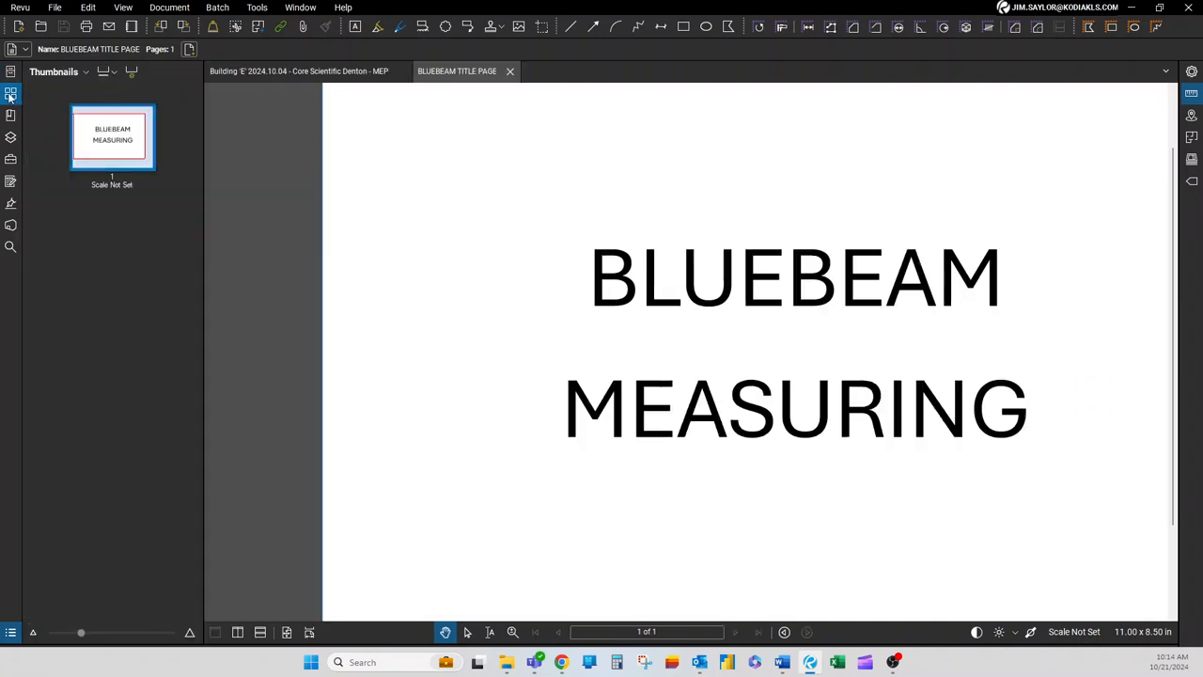
left_click(10, 71)
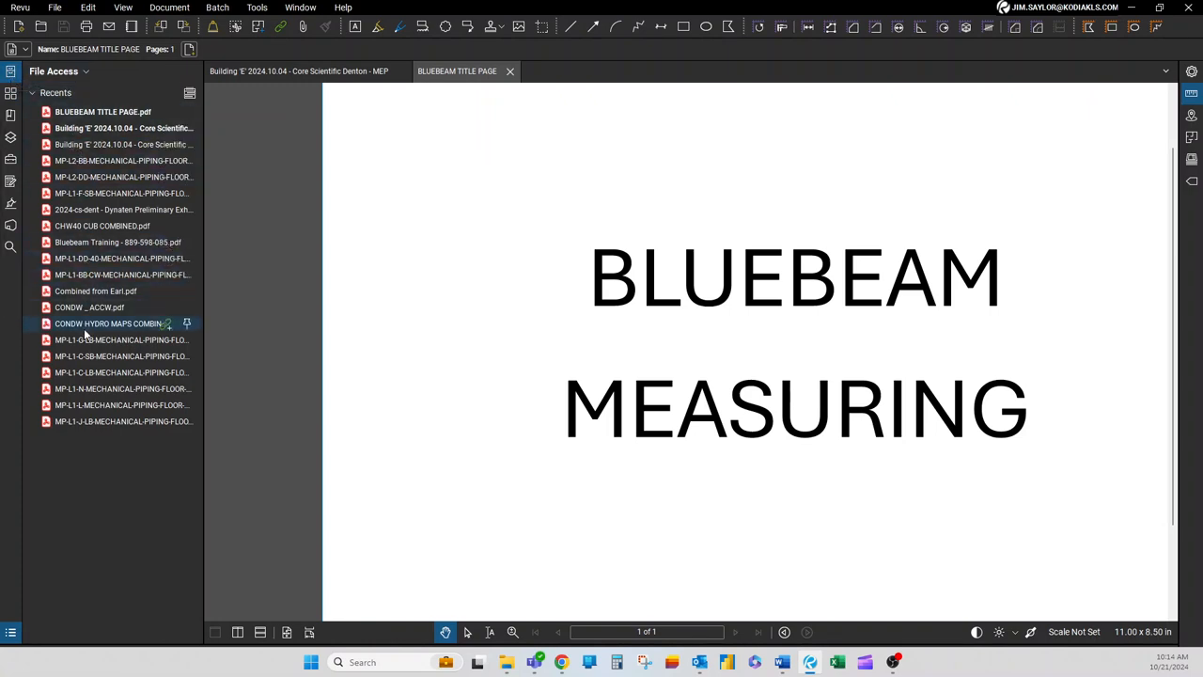
left_click(10, 73)
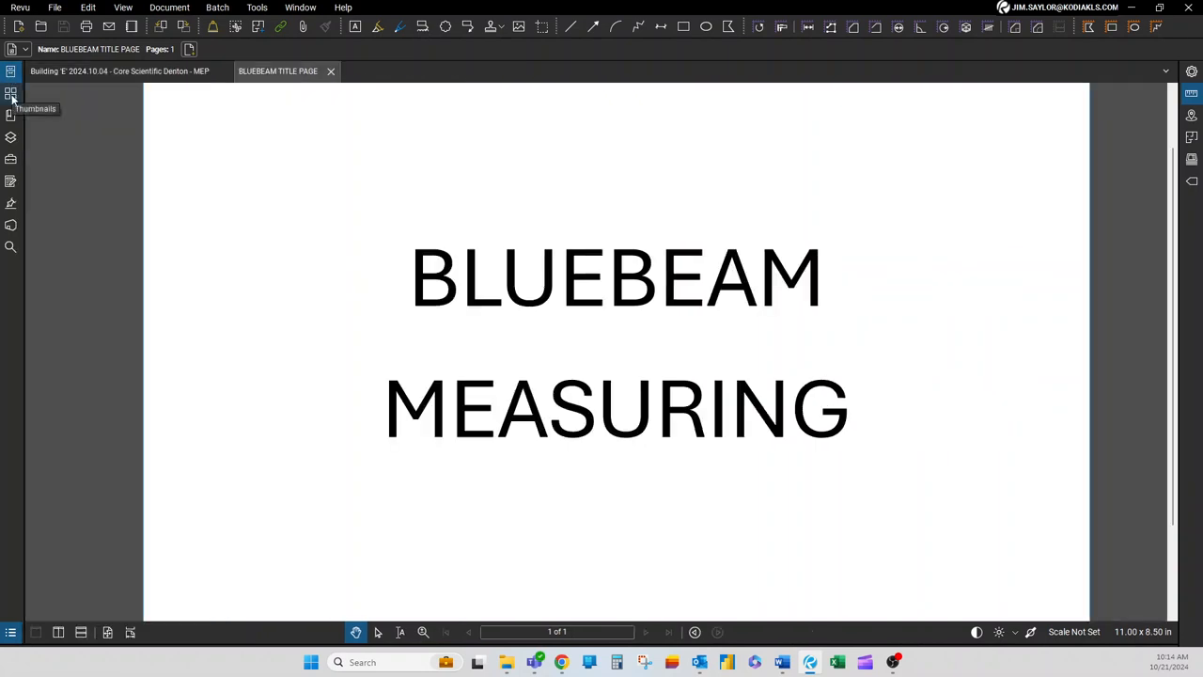
Step: Switch to the Building 'E' 2024.10.04 Core Scientific Denton MEP document and show its page thumbnails
left_click(98, 74)
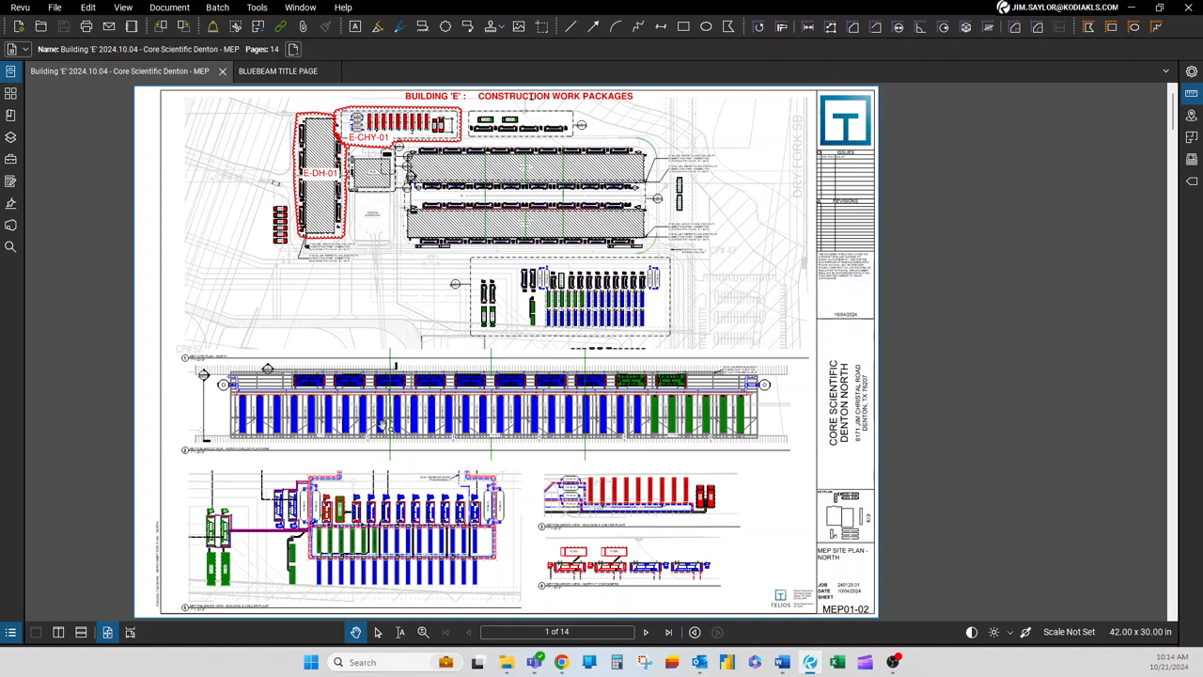
left_click_drag(388, 429, 516, 437)
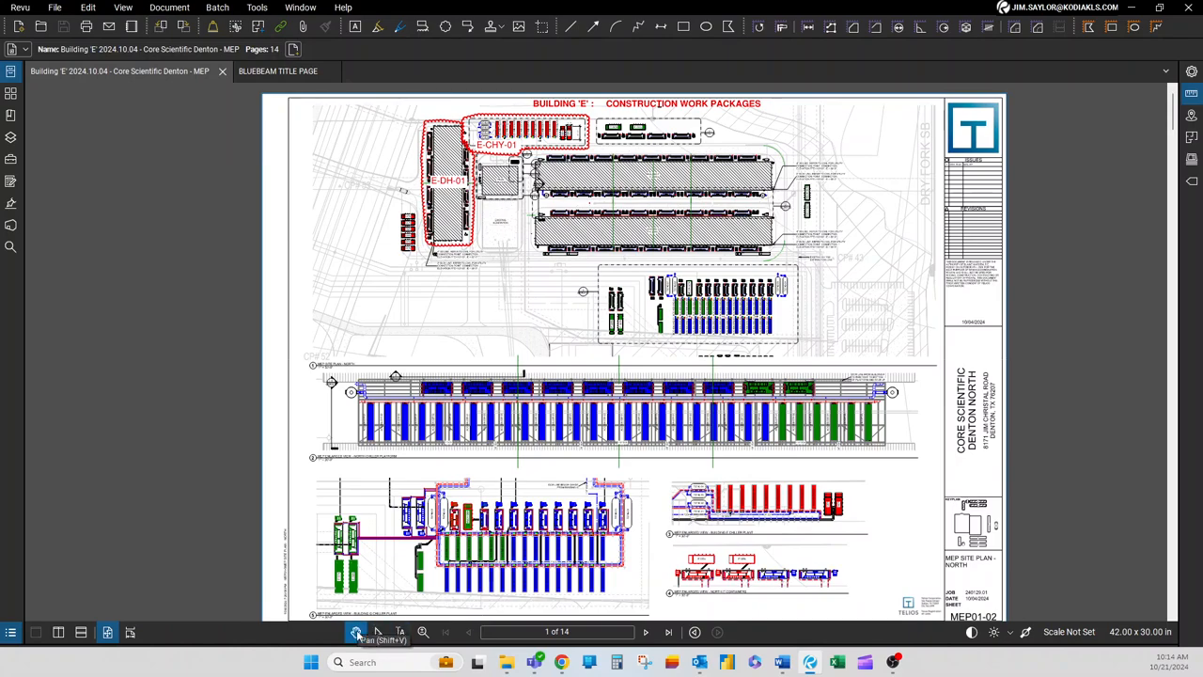
mouse_move(633, 373)
left_mouse_down()
mouse_move(685, 324)
mouse_move(675, 371)
mouse_move(641, 375)
mouse_move(664, 367)
left_mouse_up()
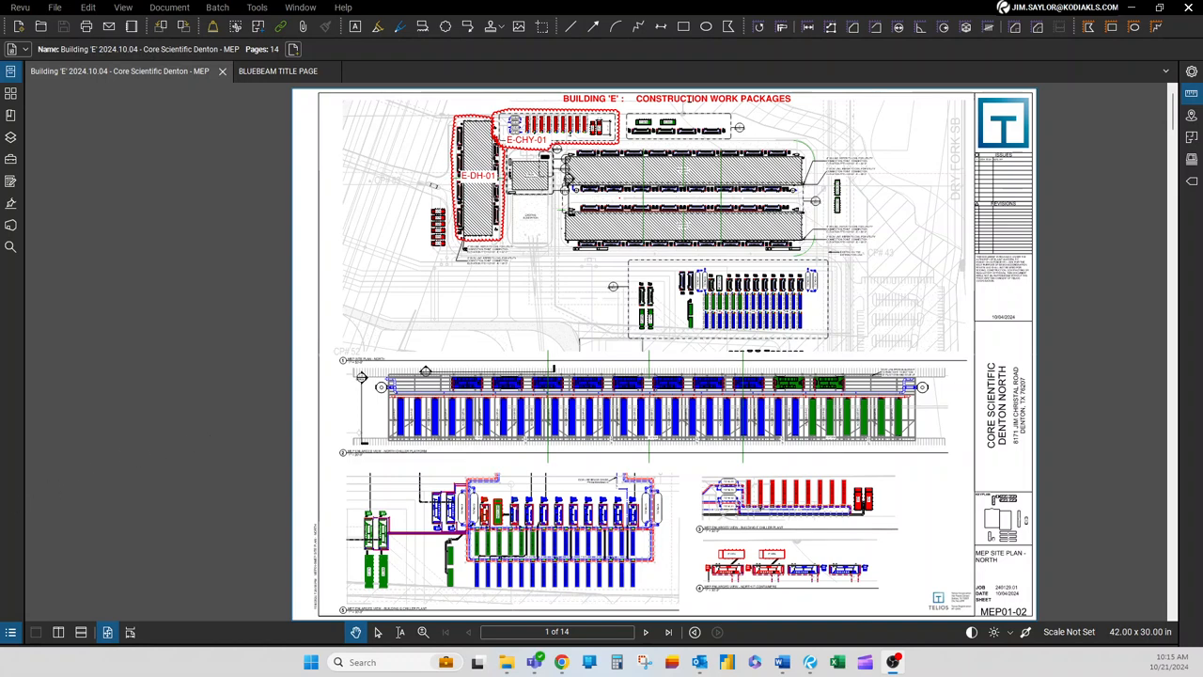
left_click_drag(689, 99, 684, 104)
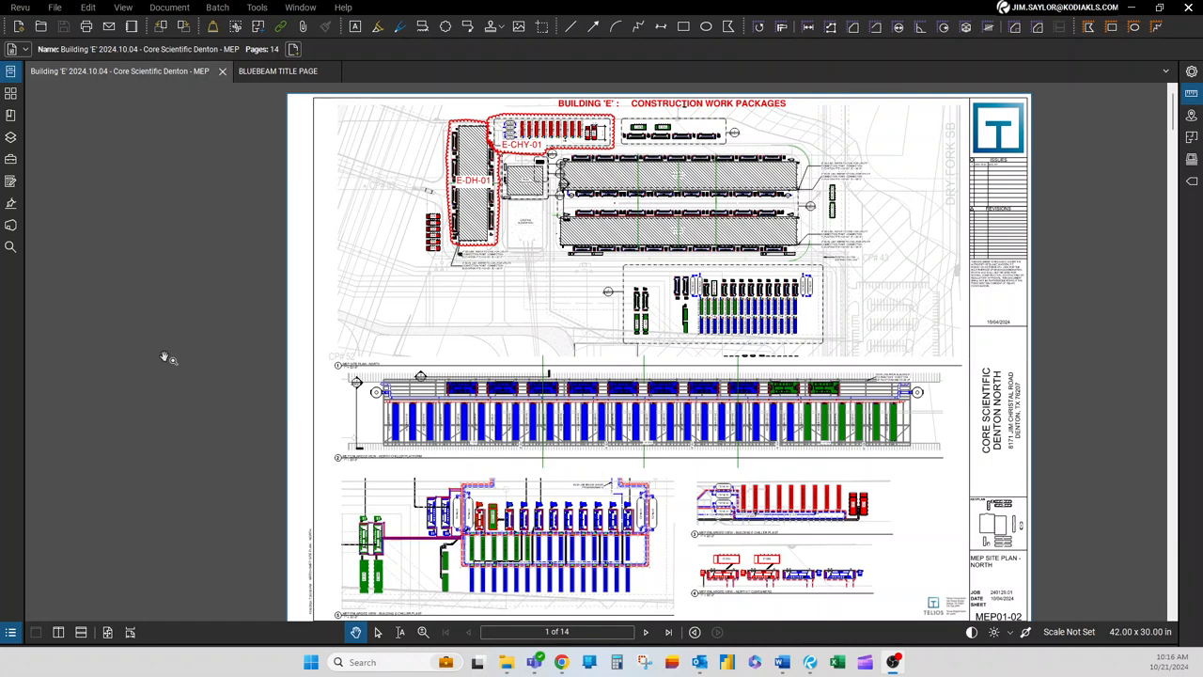
left_click(11, 93)
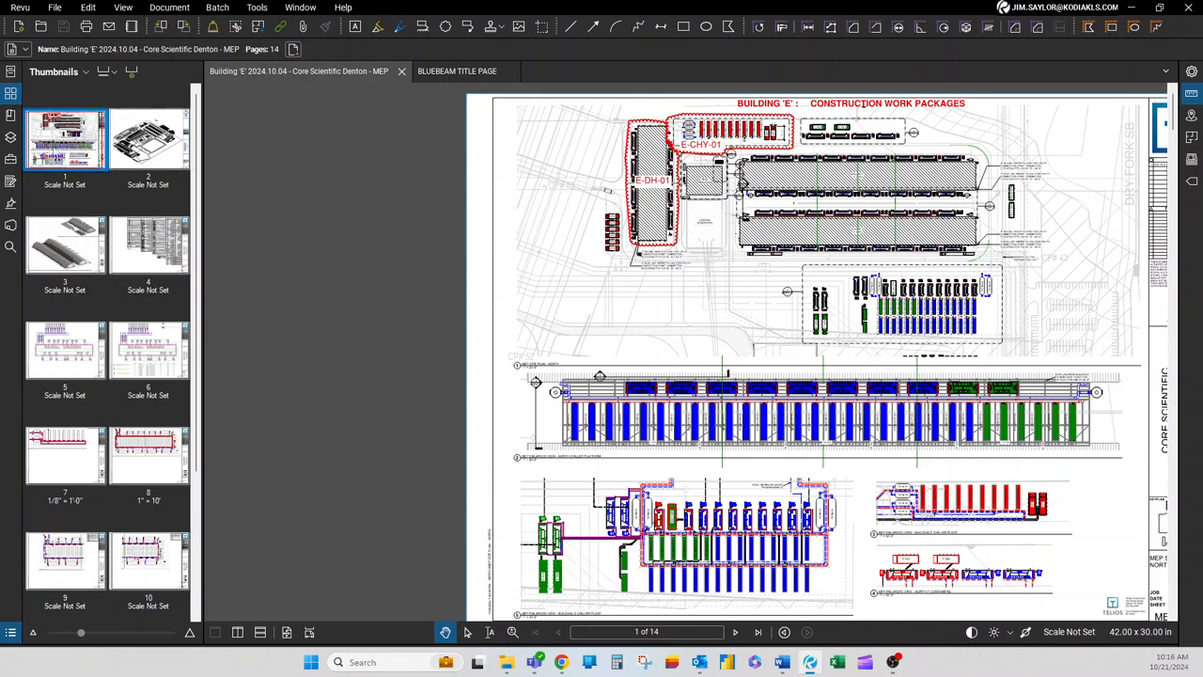
left_click_drag(647, 354, 520, 346)
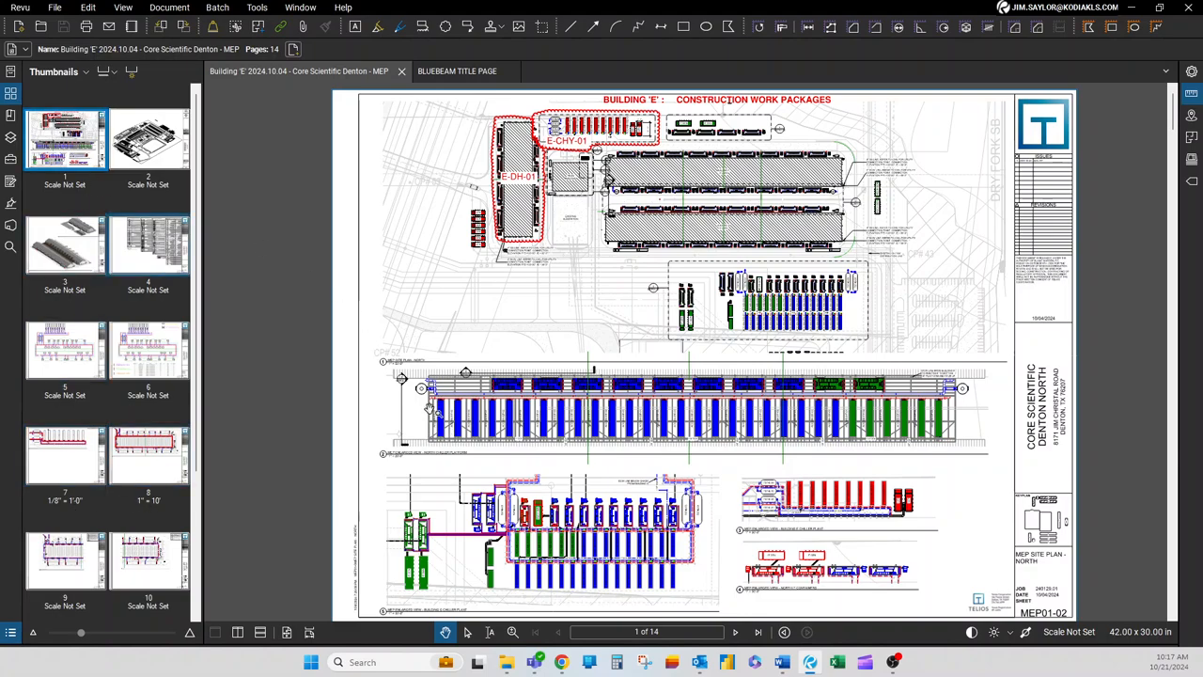
Step: Examine the scale notes under the MEP site plan and the enlarged north chiller platform view on page 1
scroll(402, 384, "up", 3)
scroll(397, 390, "up", 3)
left_click_drag(402, 411, 462, 357)
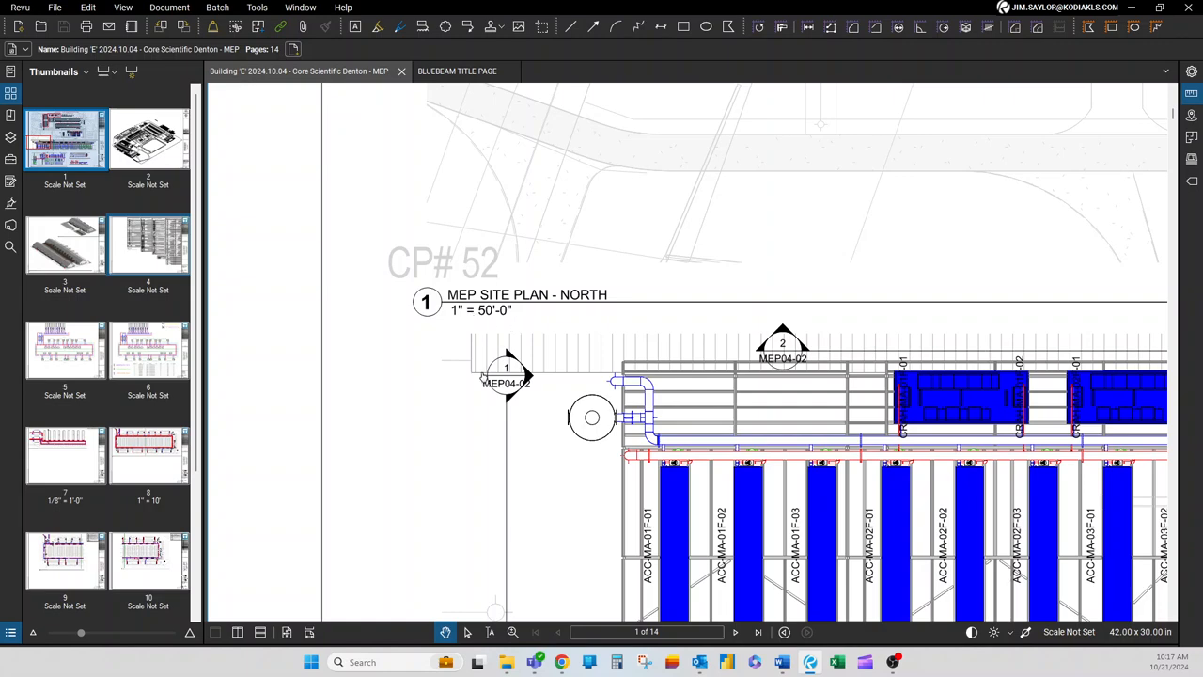
left_click_drag(461, 499, 461, 275)
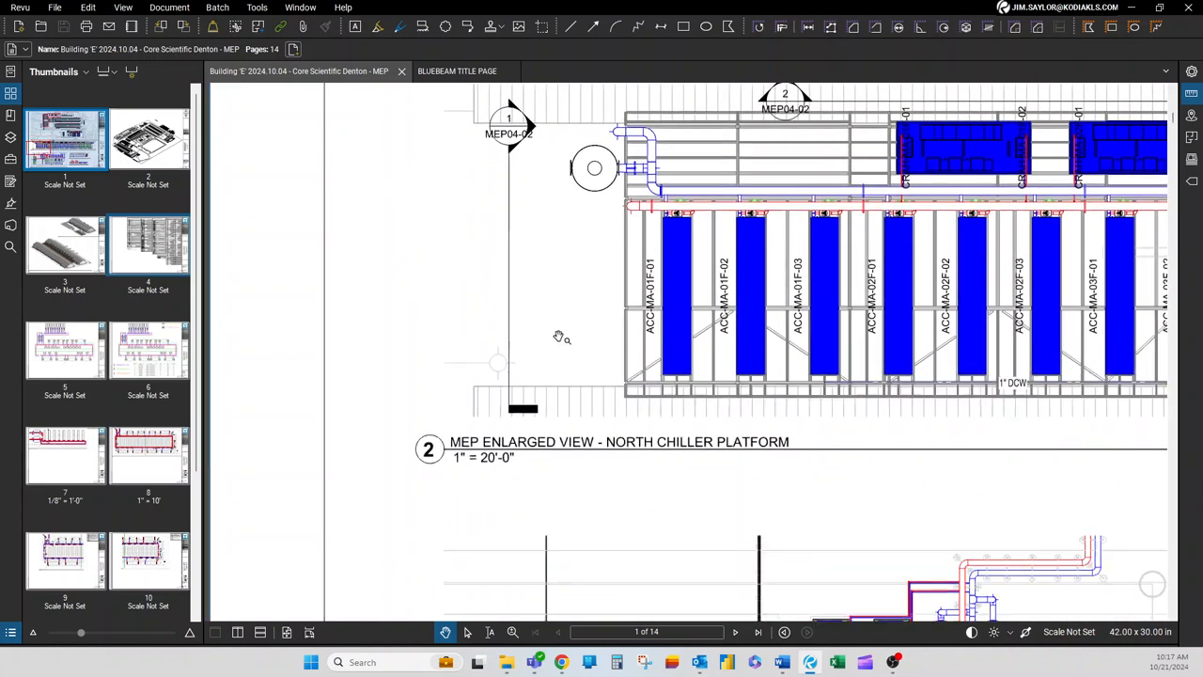
scroll(561, 340, "down", 2)
scroll(724, 493, "up", 1)
left_click_drag(725, 494, 682, 522)
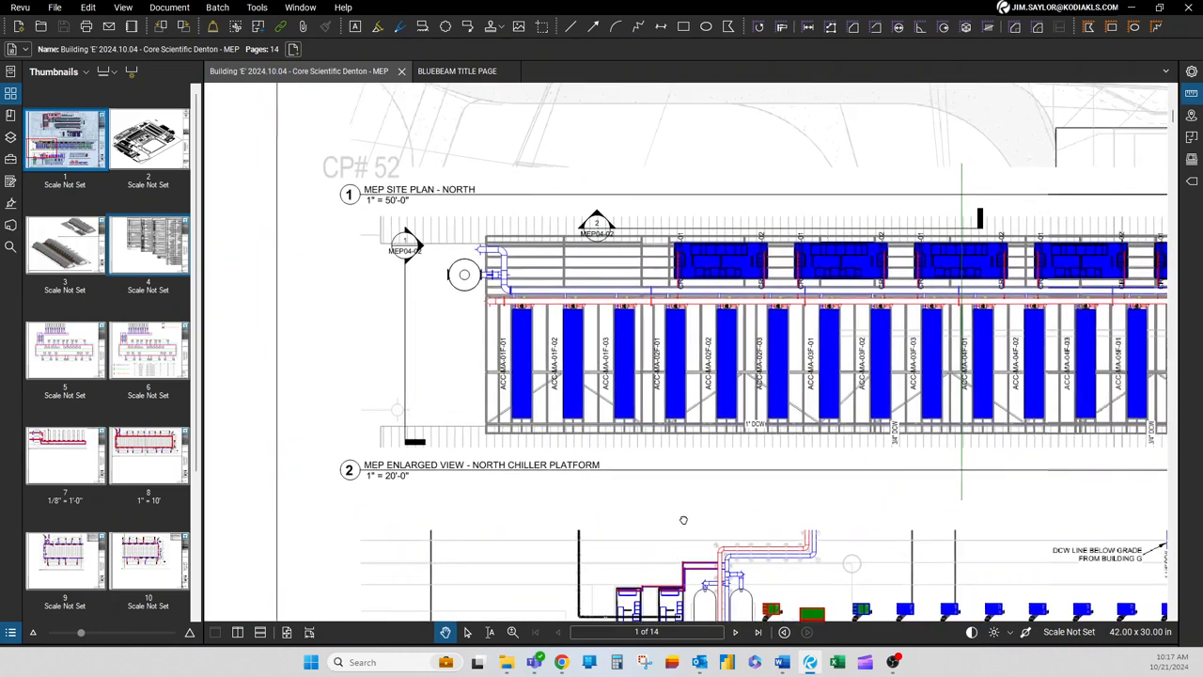
Step: Apply the preset scale 1" = 20' to page 1 of the drawing set
right_click(68, 189)
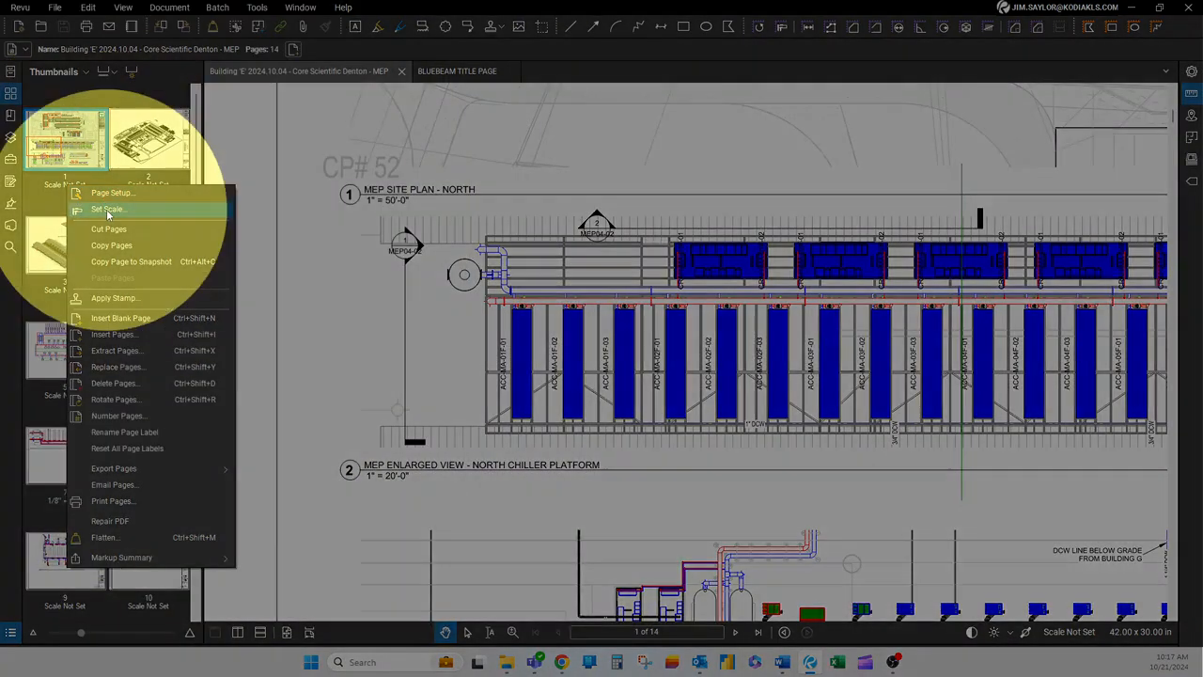
left_click(108, 209)
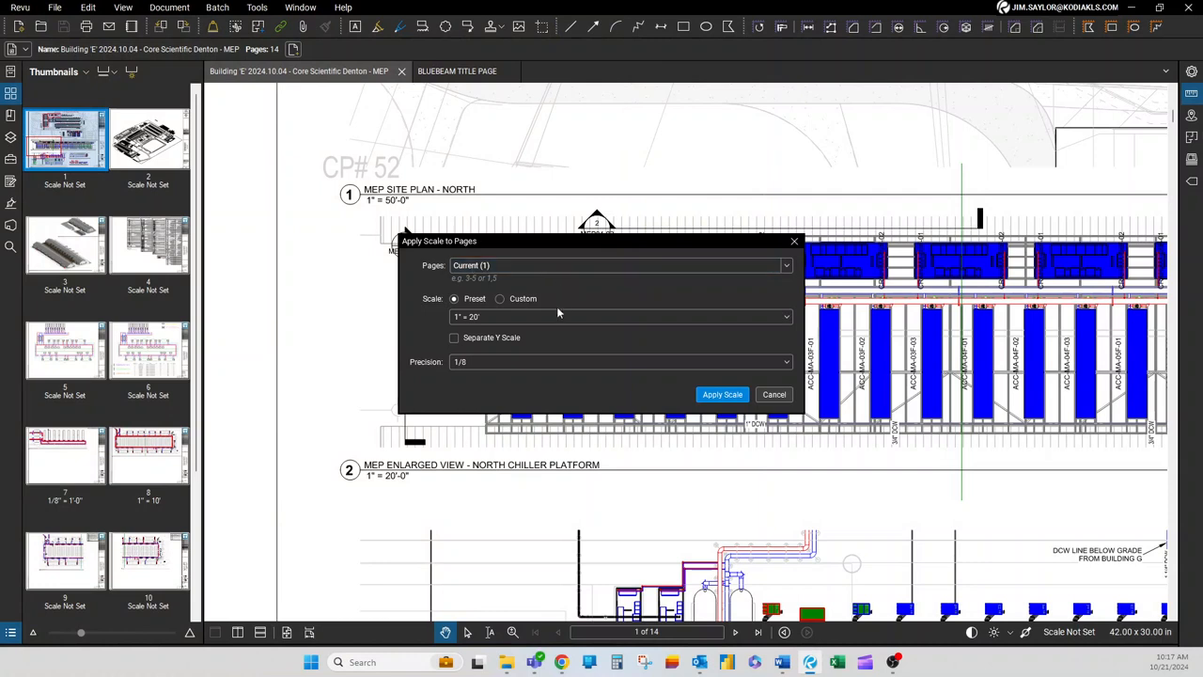
left_click(498, 320)
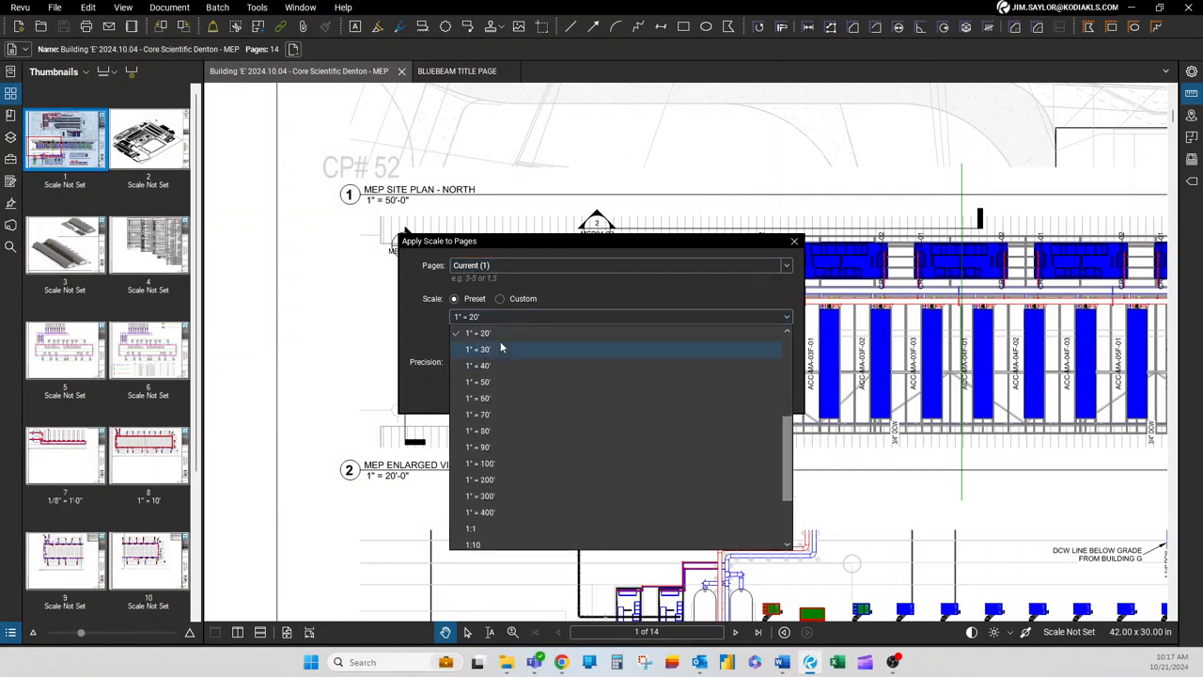
left_click(501, 334)
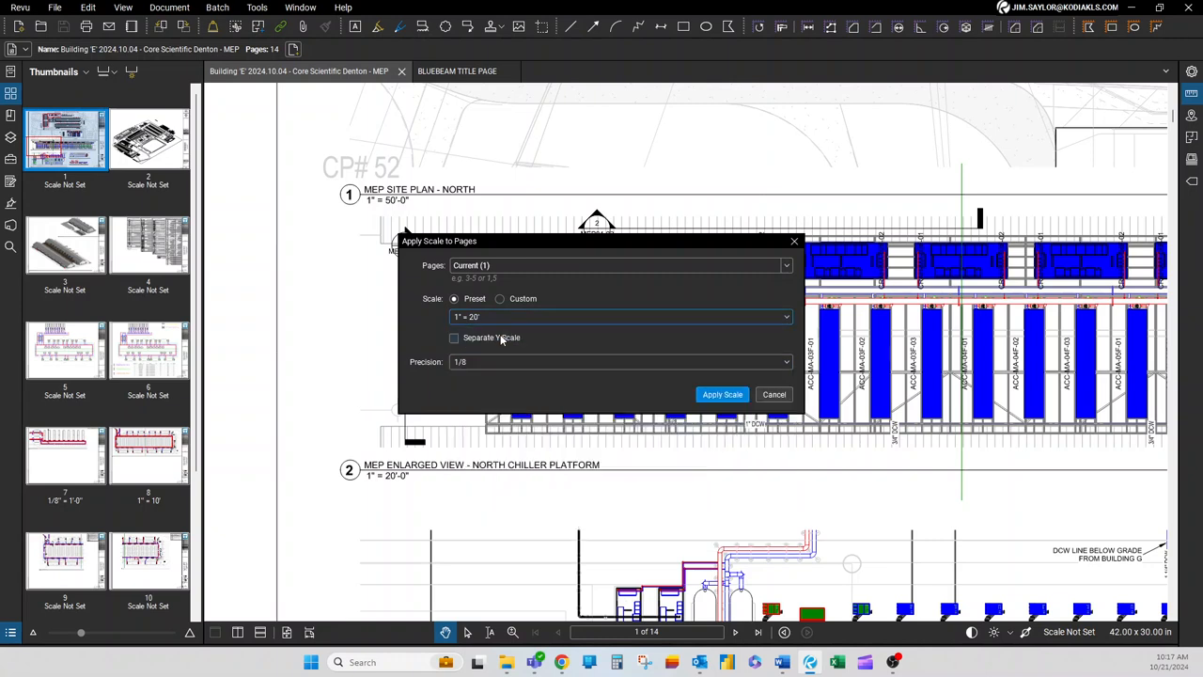
left_click(720, 395)
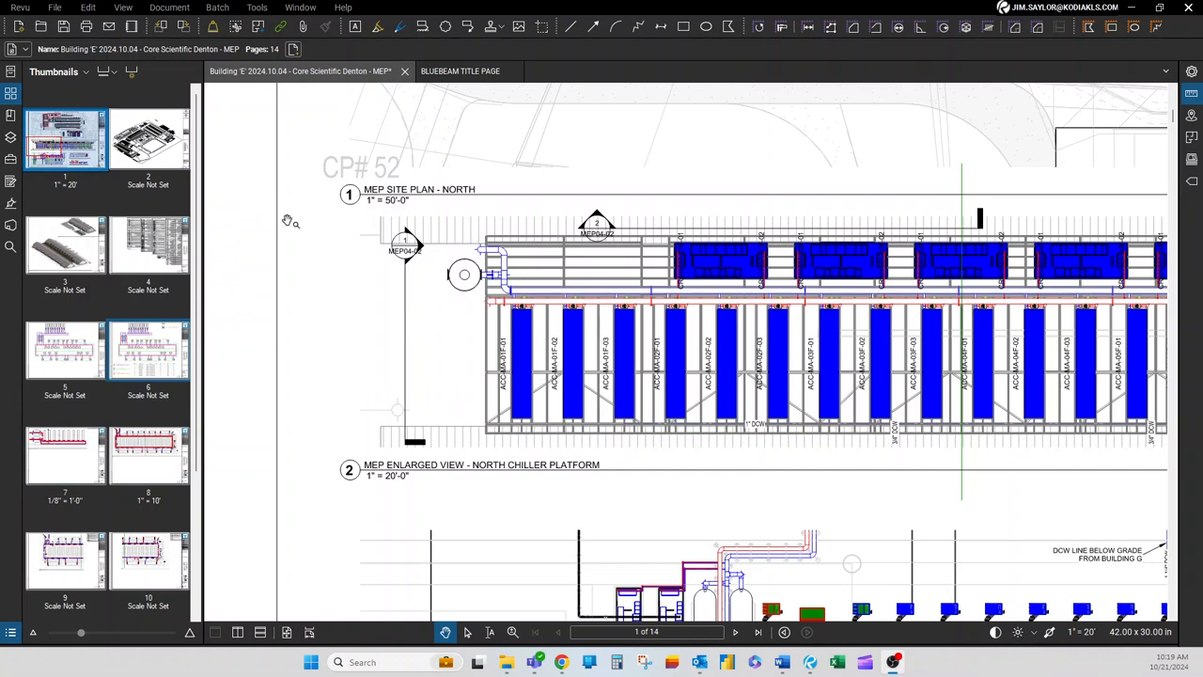
Step: Hide the page thumbnails, display the measurement tools and settings, and look over the additional measuring tools
left_click(11, 94)
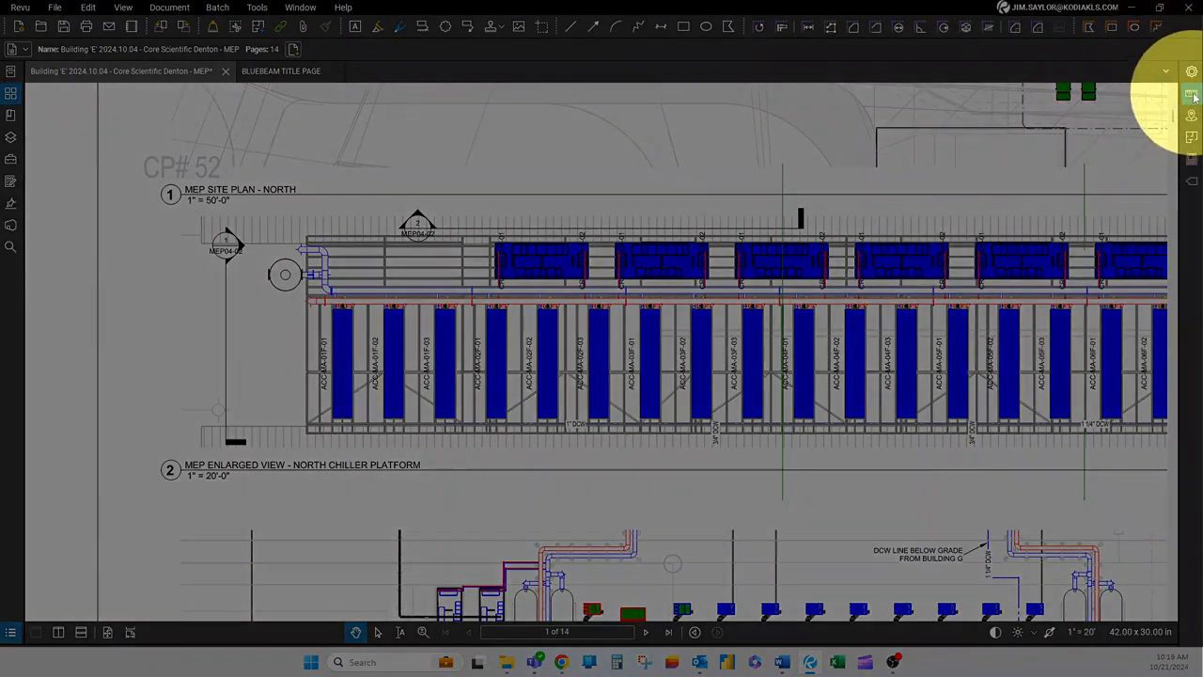
left_click(1192, 95)
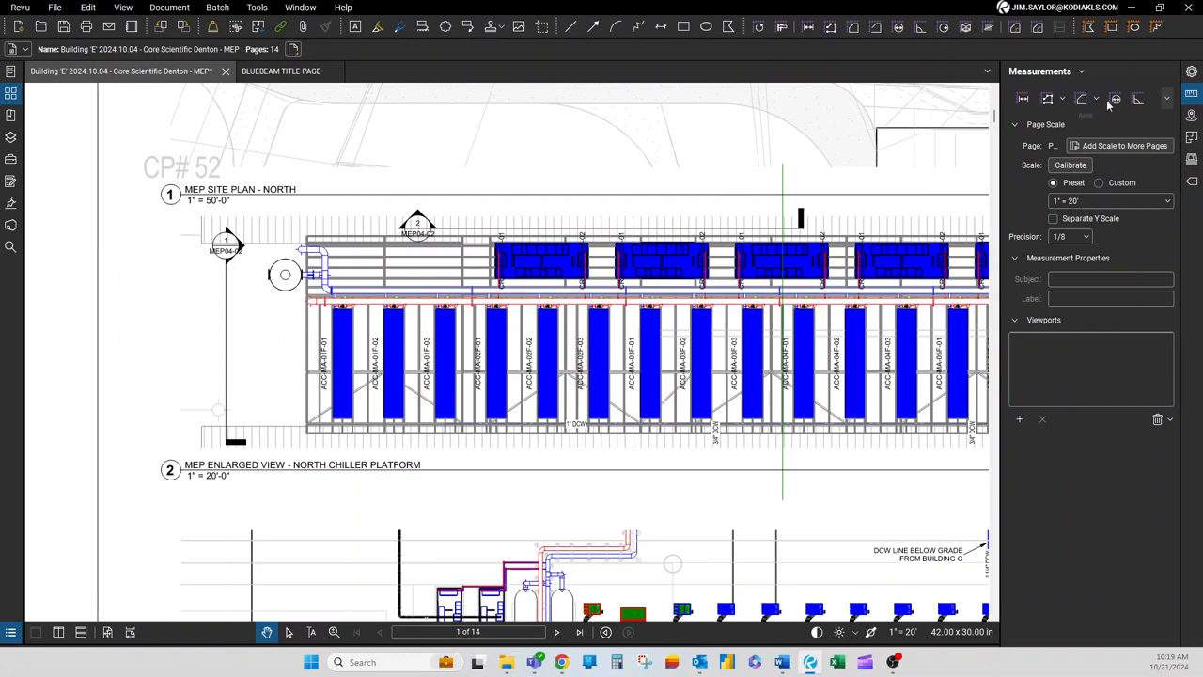
left_click(1167, 100)
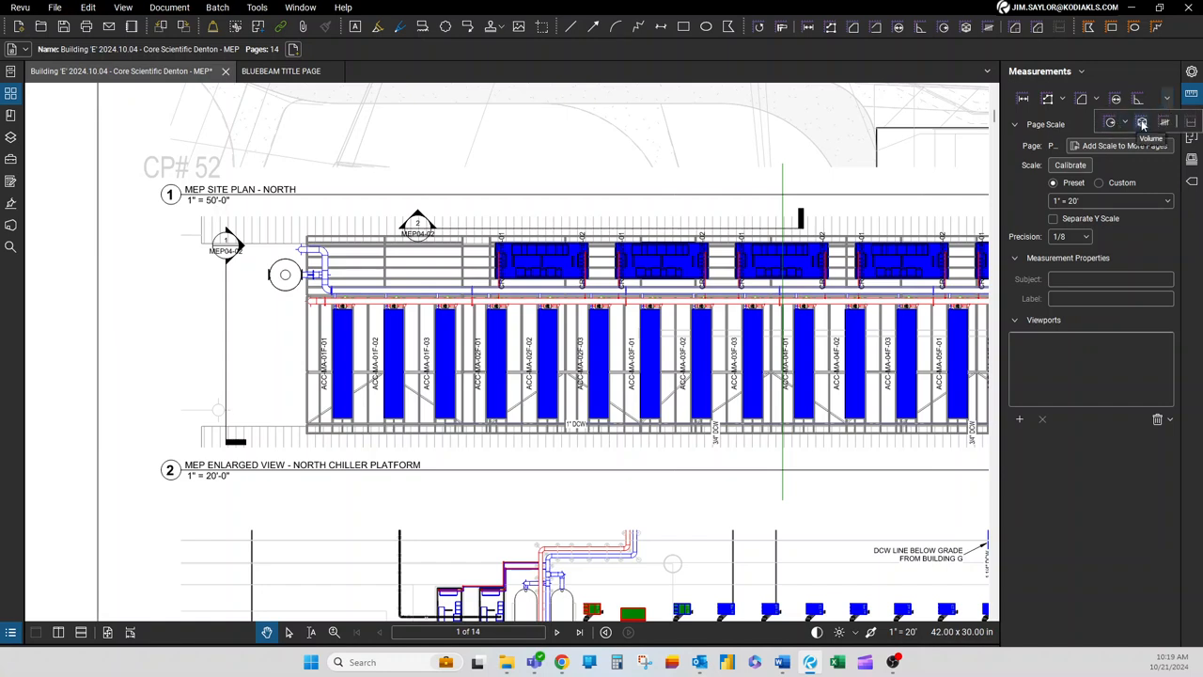
left_click(1166, 99)
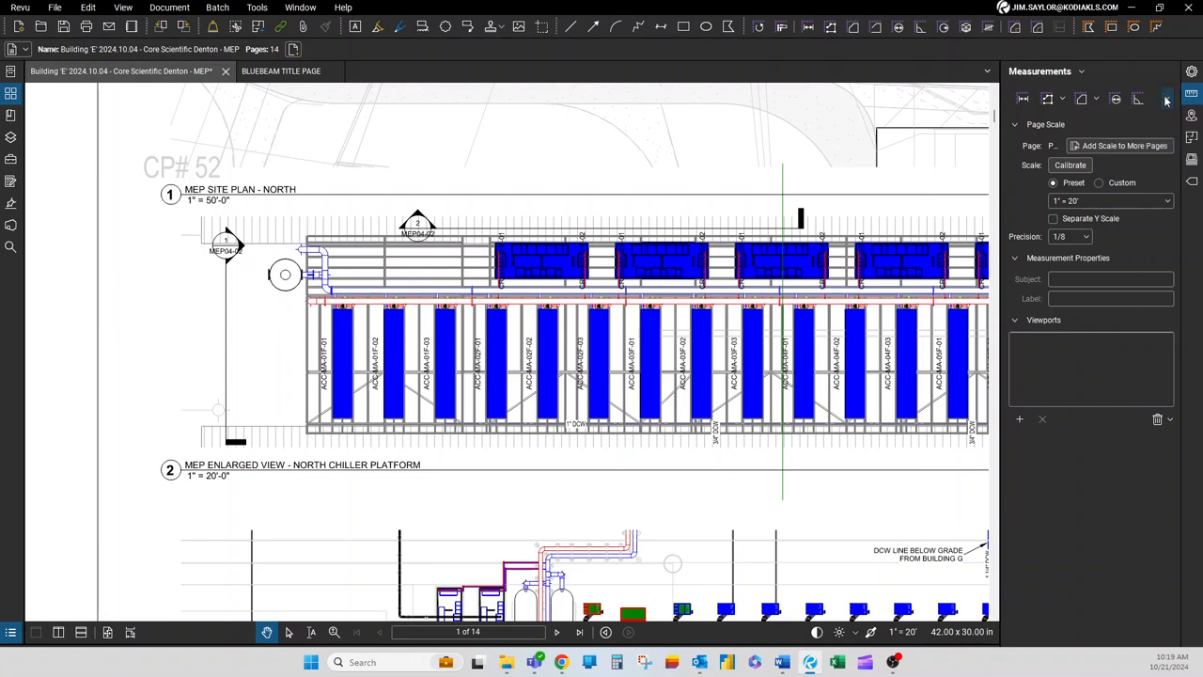
Step: Place a length measurement along the upper horizontal blue pipe, from its rounded end to the start of the elbow
left_click(1023, 99)
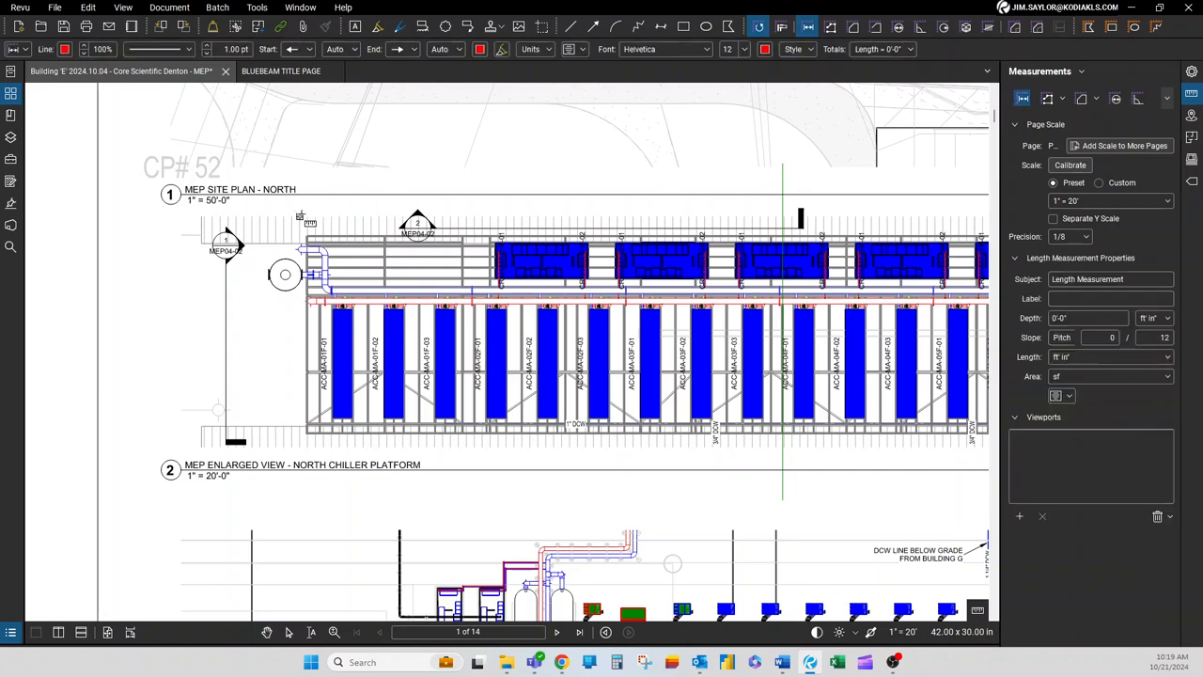
scroll(298, 225, "up", 5)
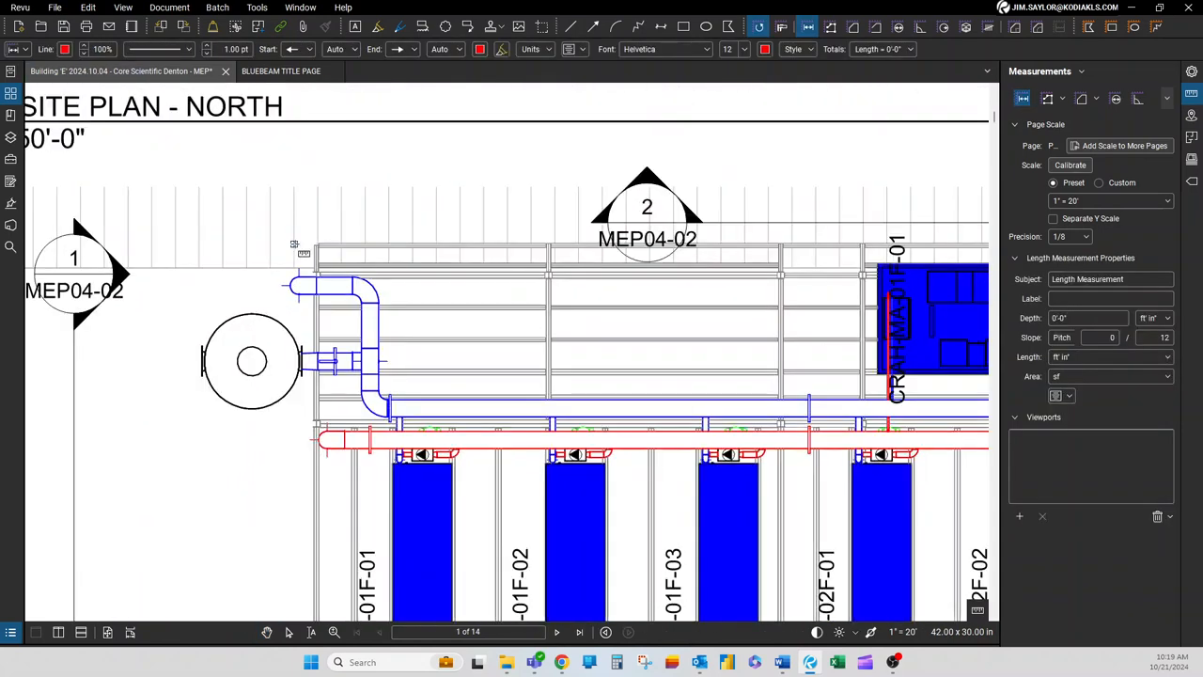
scroll(300, 286, "up", 4)
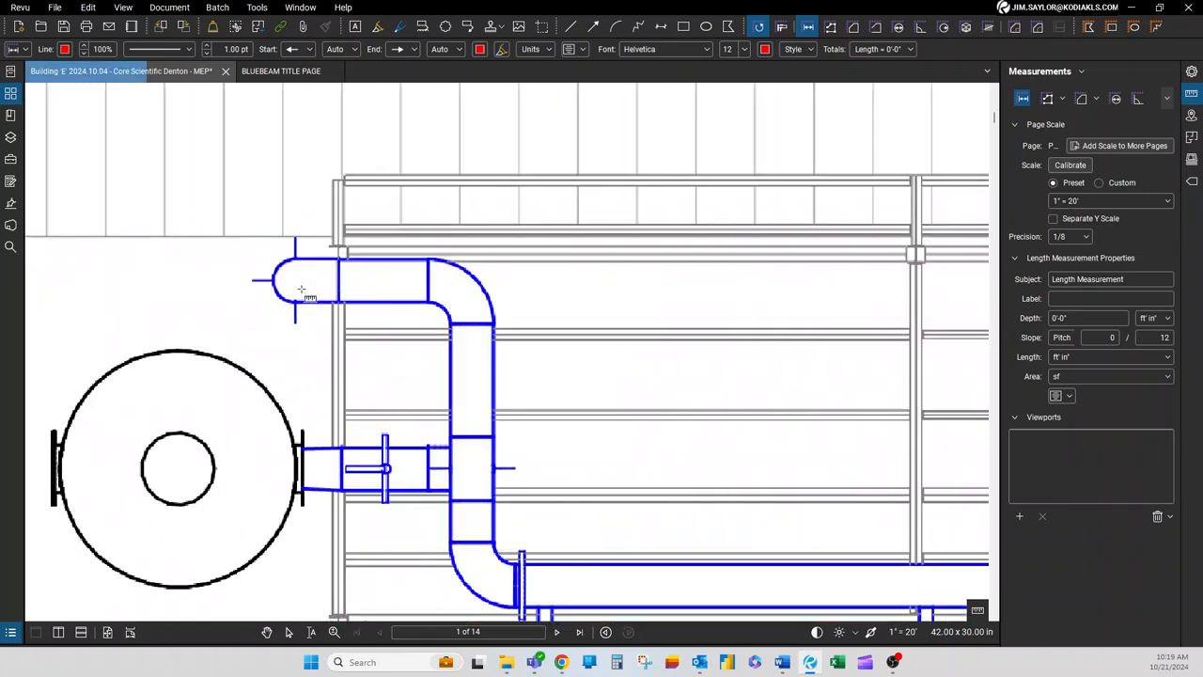
scroll(301, 286, "up", 2)
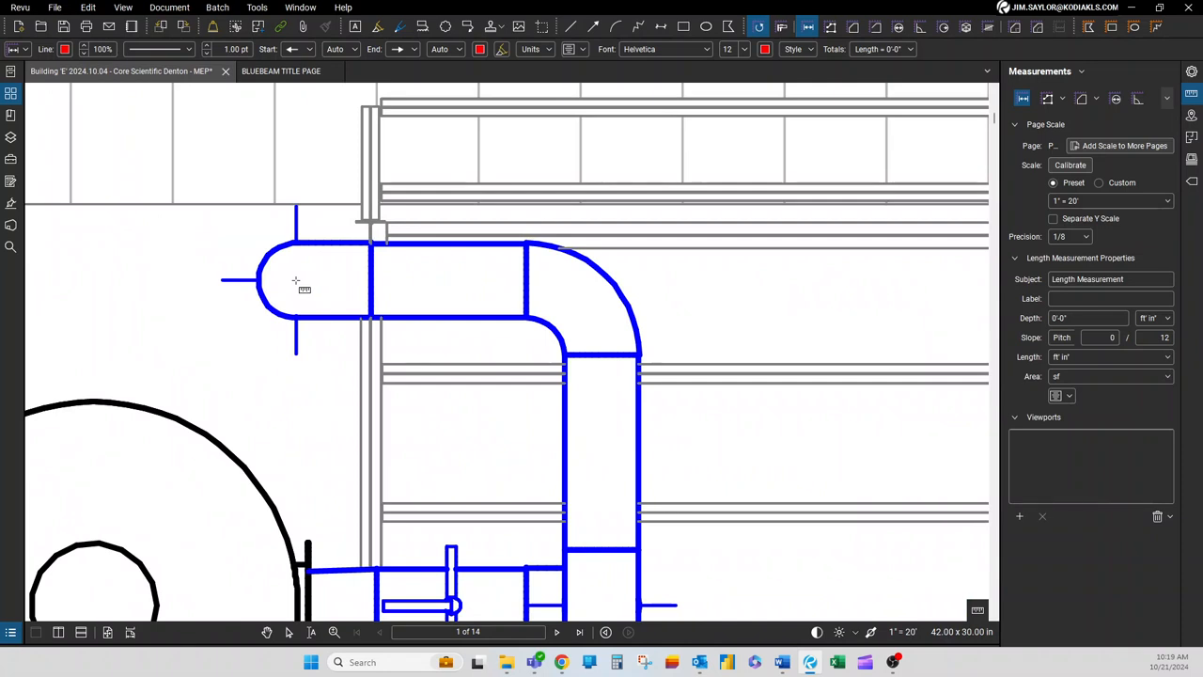
left_click(295, 280)
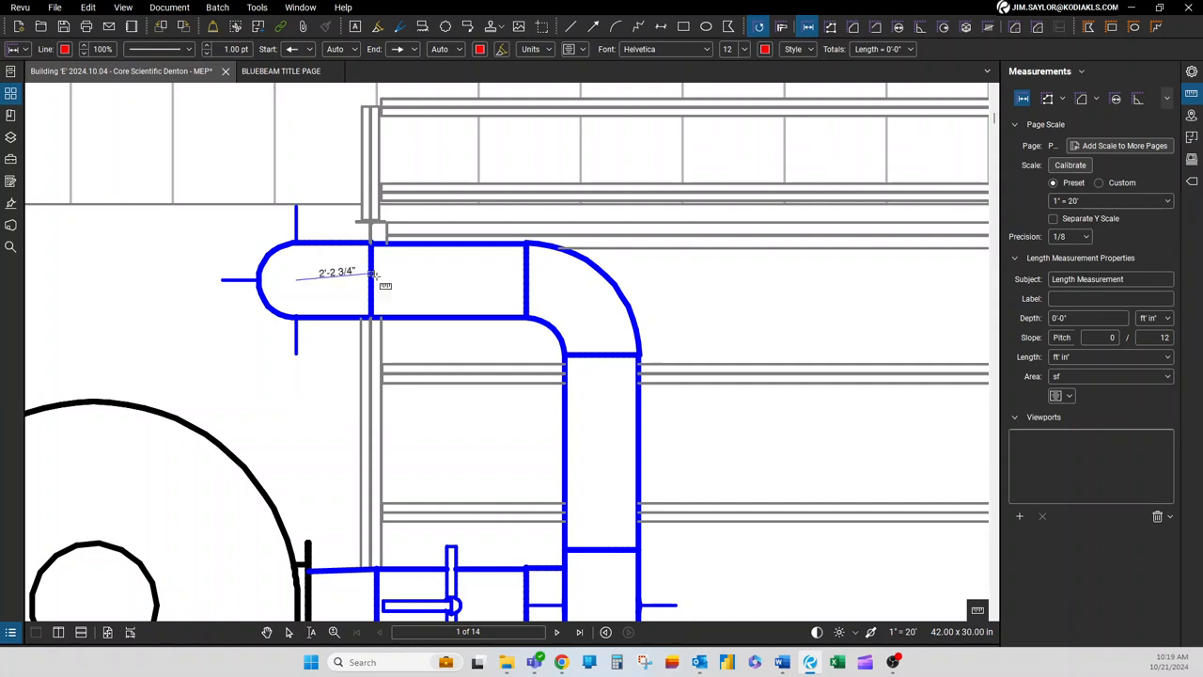
left_click(526, 279)
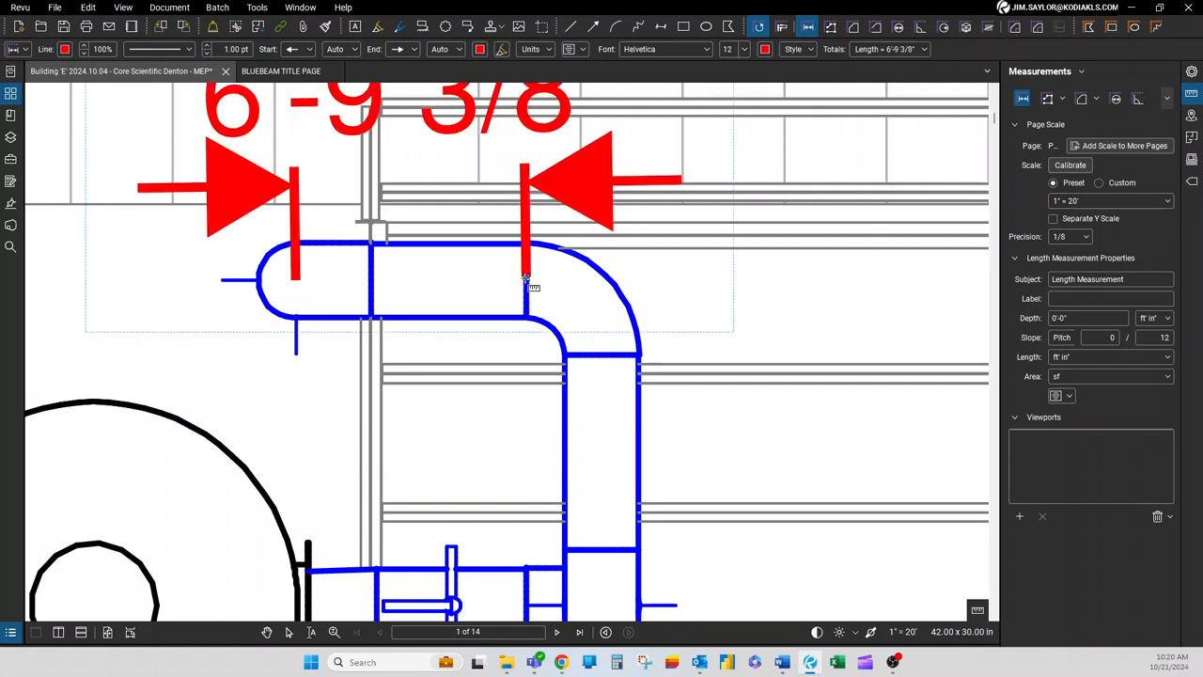
Step: Place a length measurement down the vertical blue pipe, from below the upper elbow to the next joint, and leave the Length tool
scroll(421, 221, "down", 3)
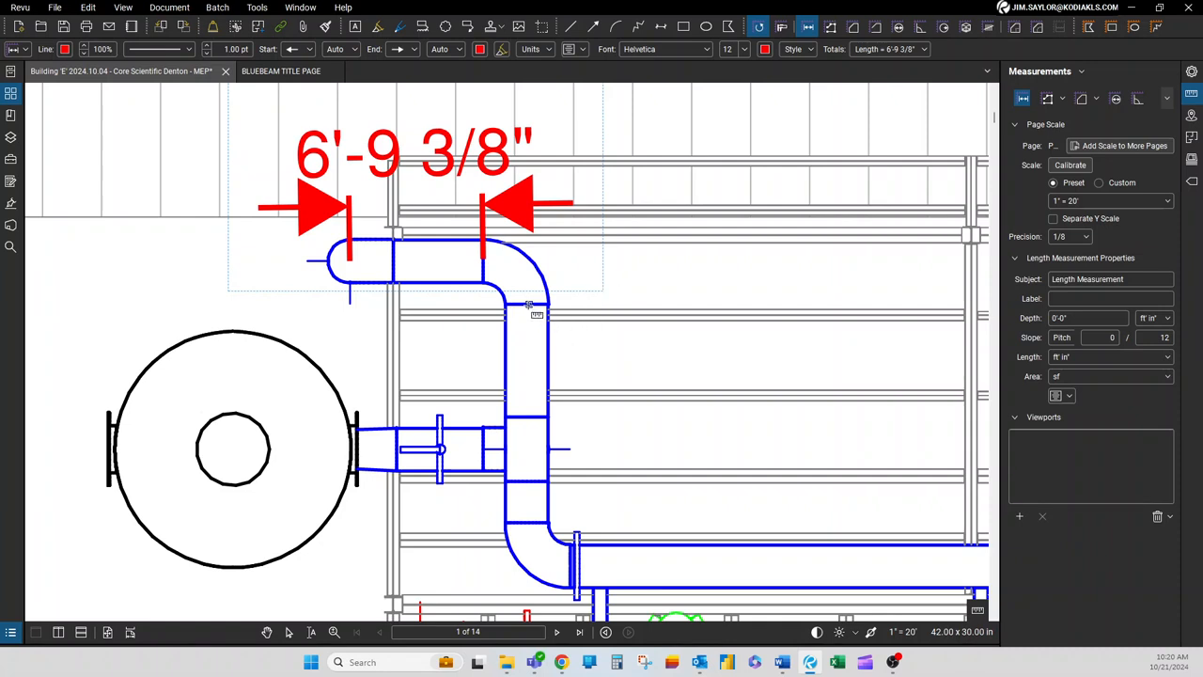
left_click(525, 304)
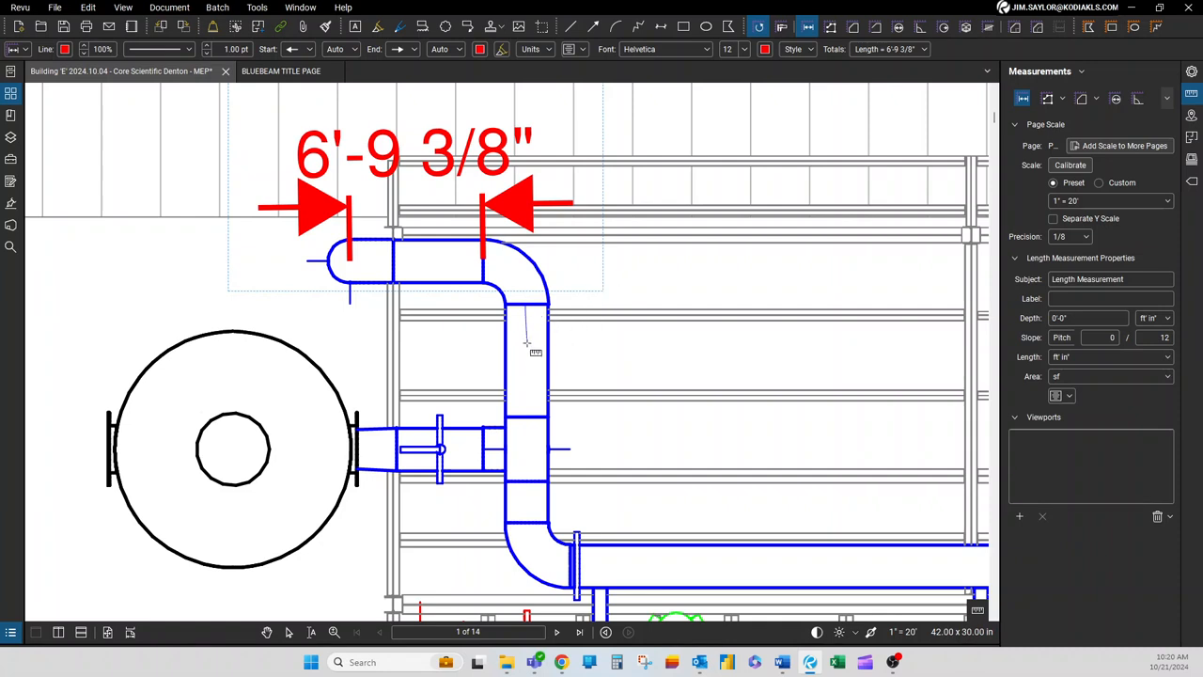
left_click(528, 416)
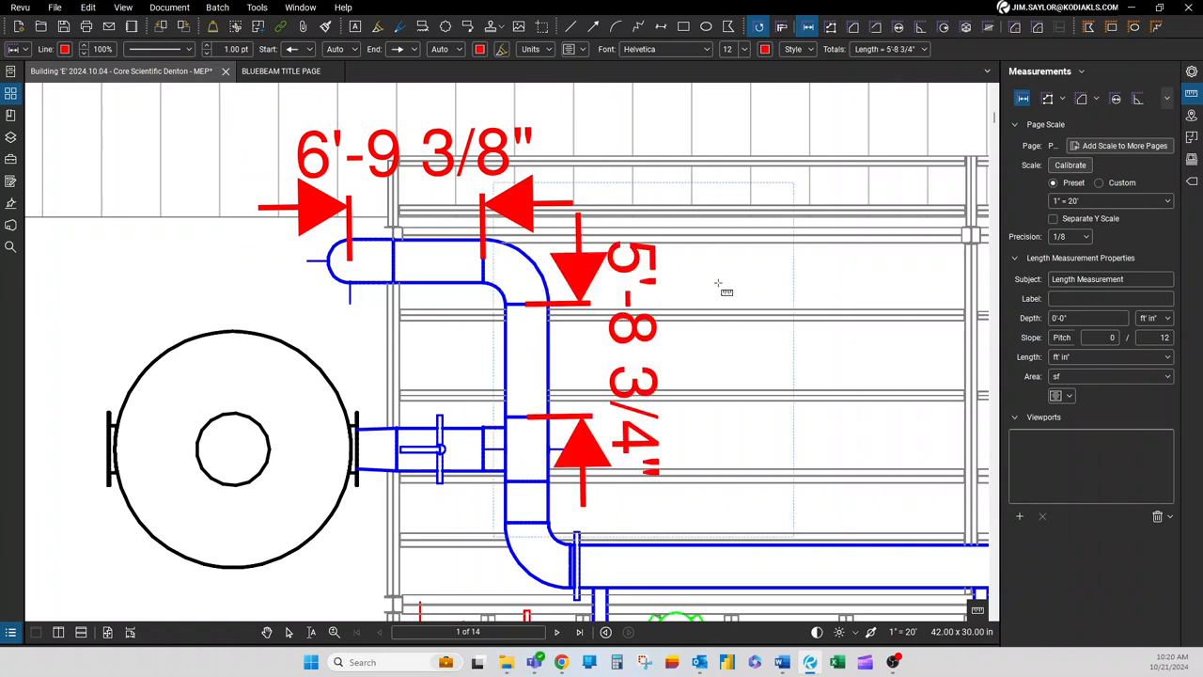
key("Escape")
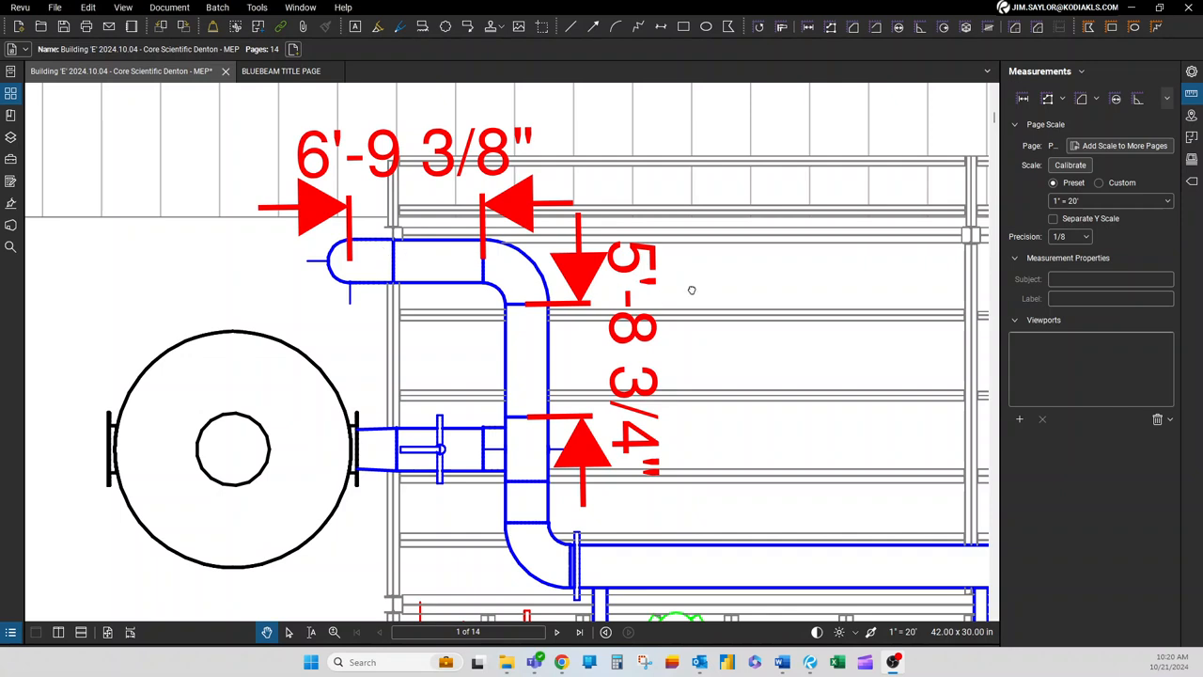
Step: Undo both pipe length measurements and the page scale setting
key("ctrl+z")
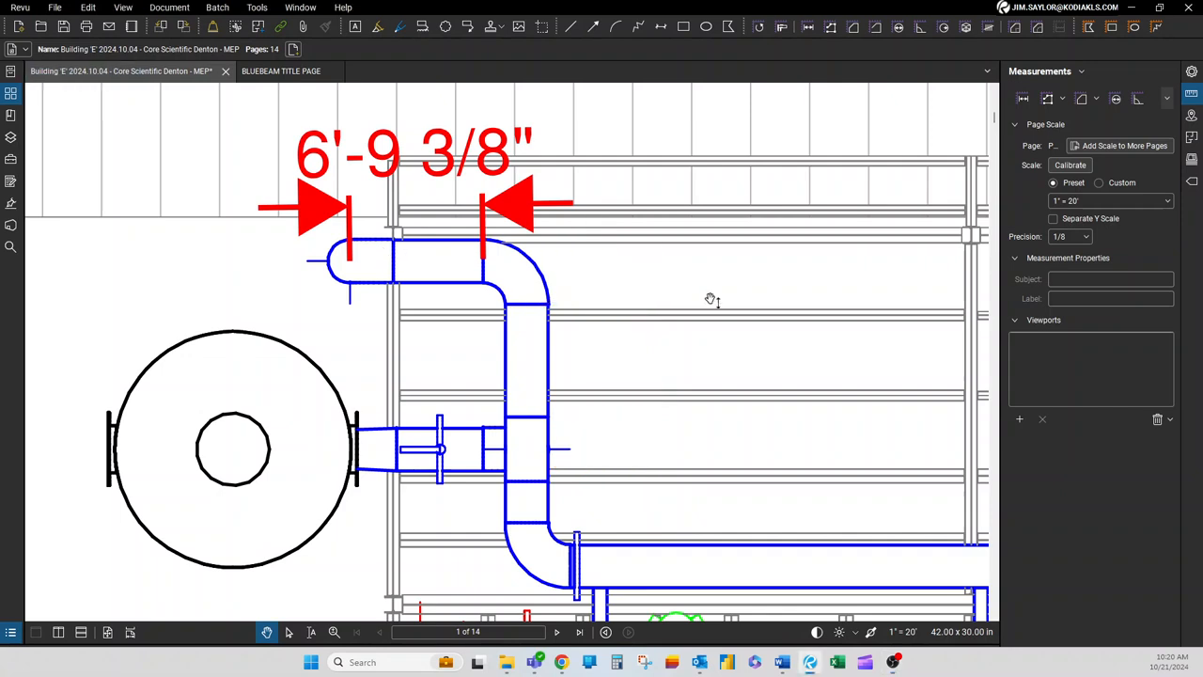
key("ctrl+z")
scroll(711, 299, "up", 2)
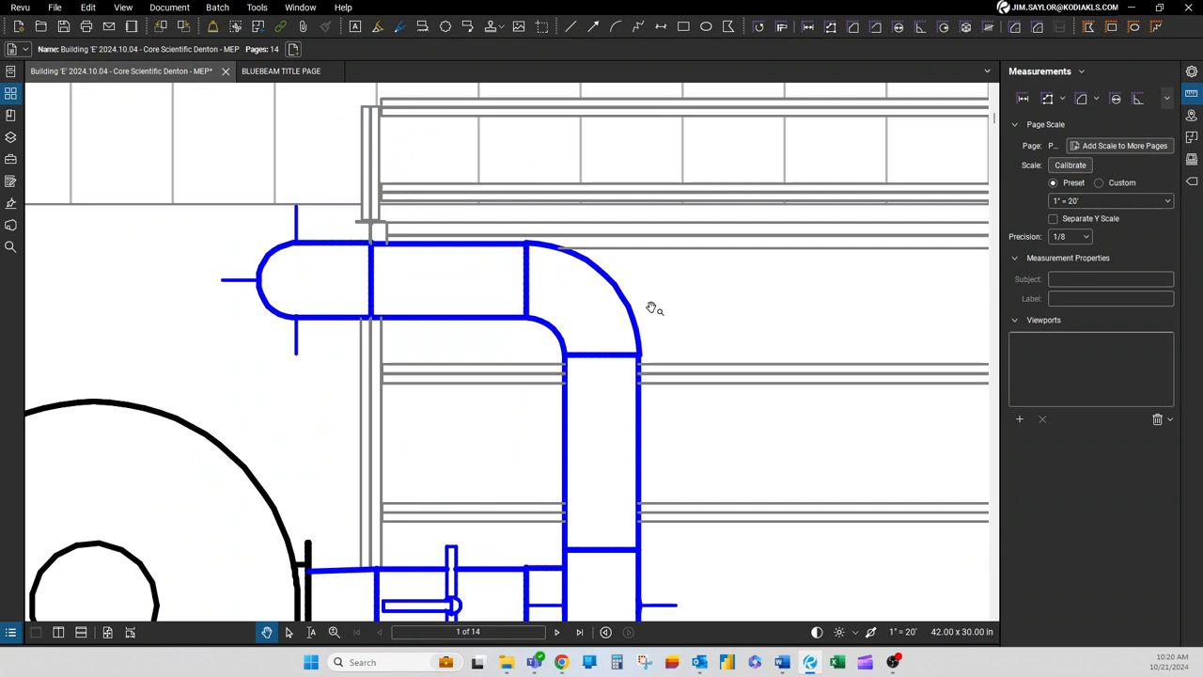
scroll(602, 306, "down", 3)
left_click_drag(623, 276, 567, 330)
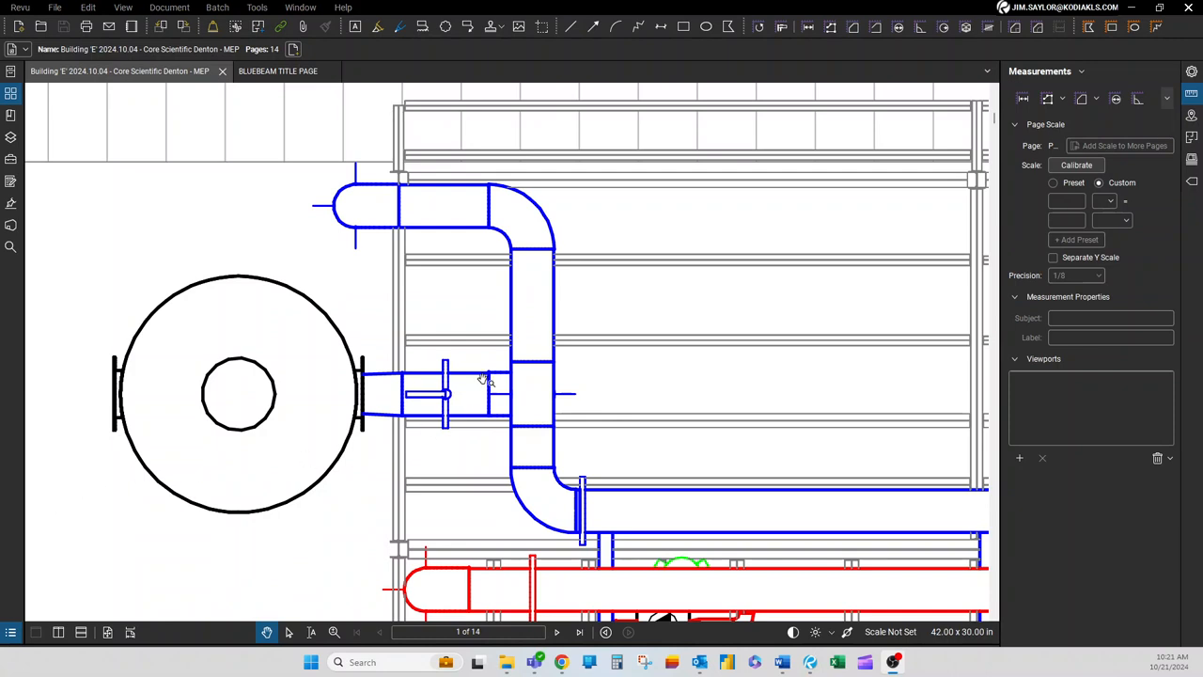
Step: Trace a polylength measurement along the blue pipe's centerline, from its rounded end through the elbow to the joint on the vertical run
left_click(1048, 98)
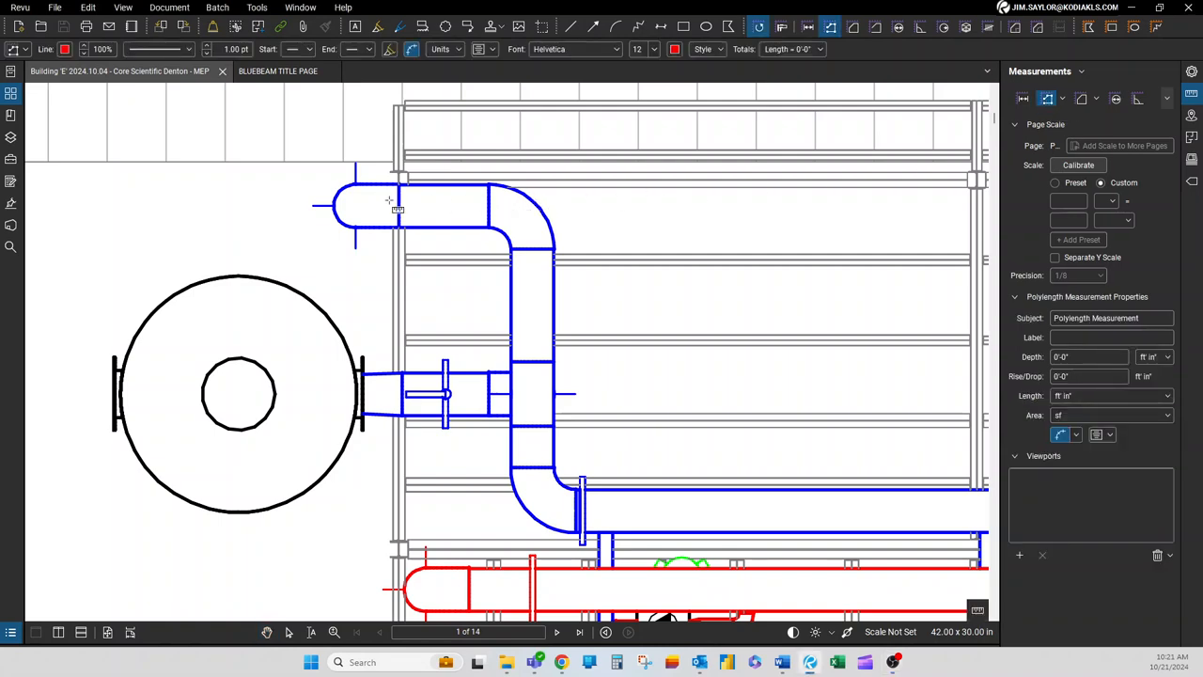
scroll(346, 207, "up", 3)
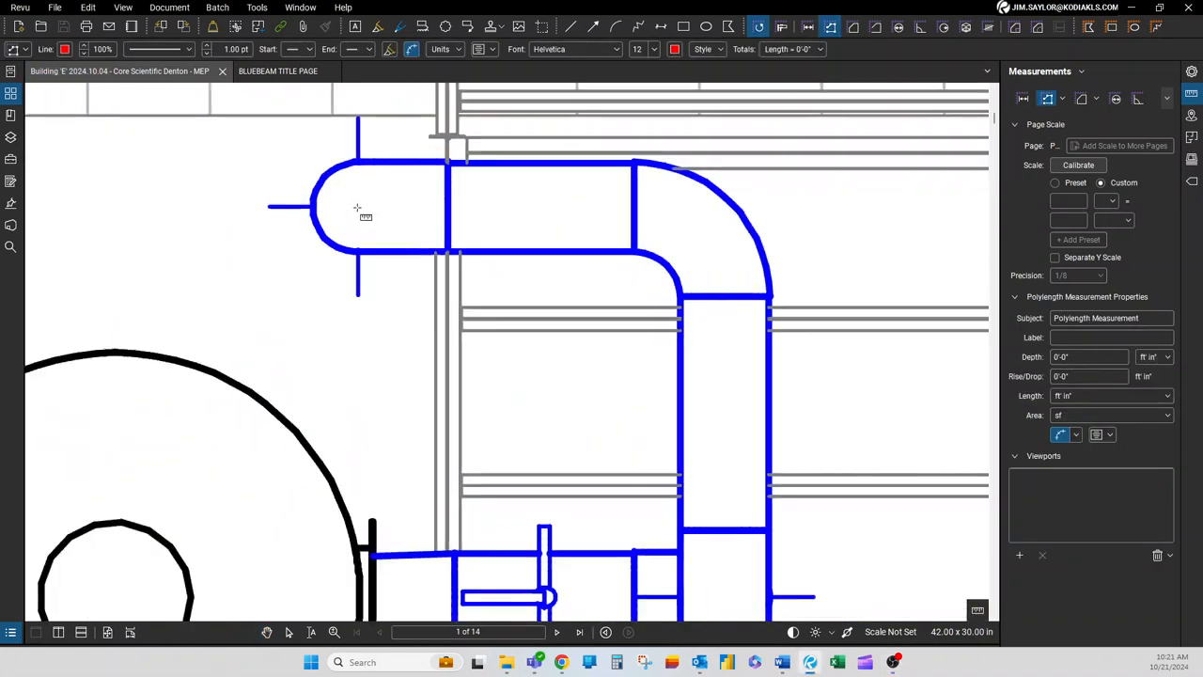
scroll(354, 208, "up", 1)
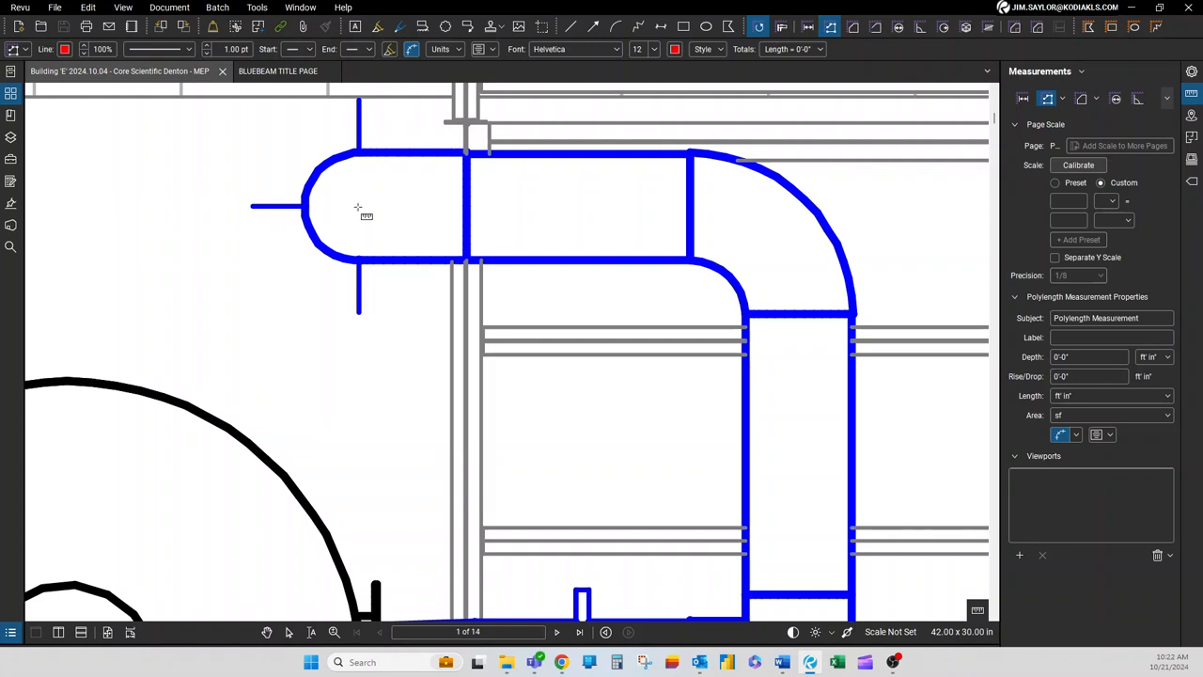
left_click(357, 206)
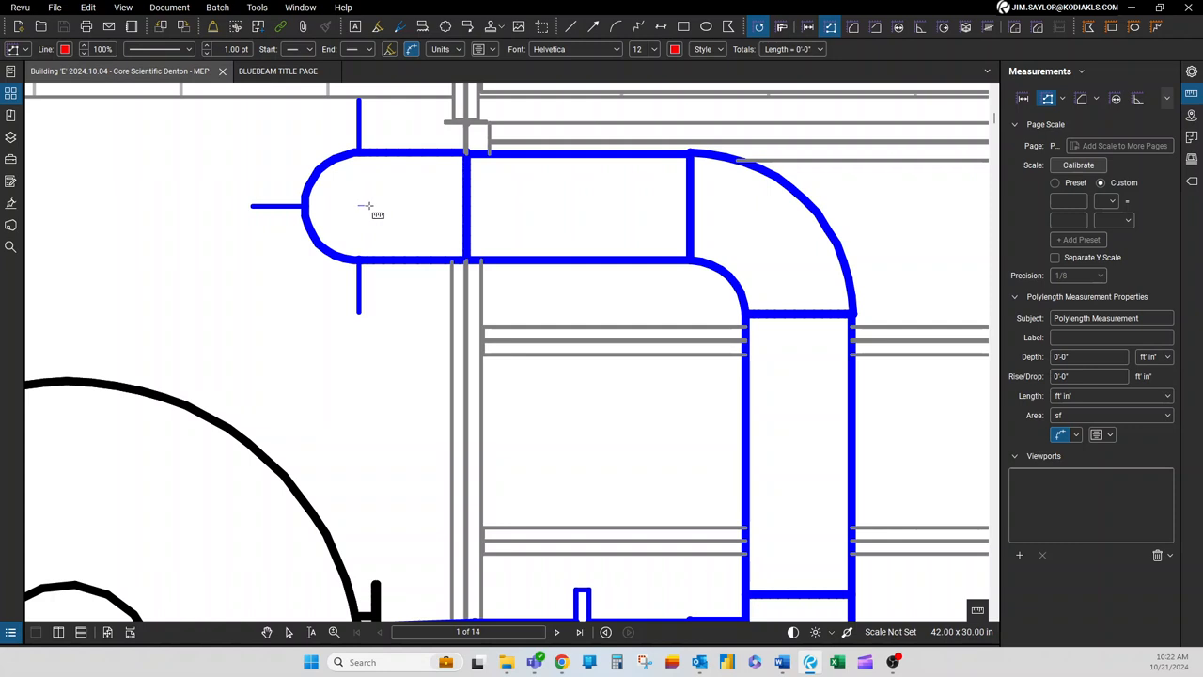
left_click(689, 201)
left_click(778, 235)
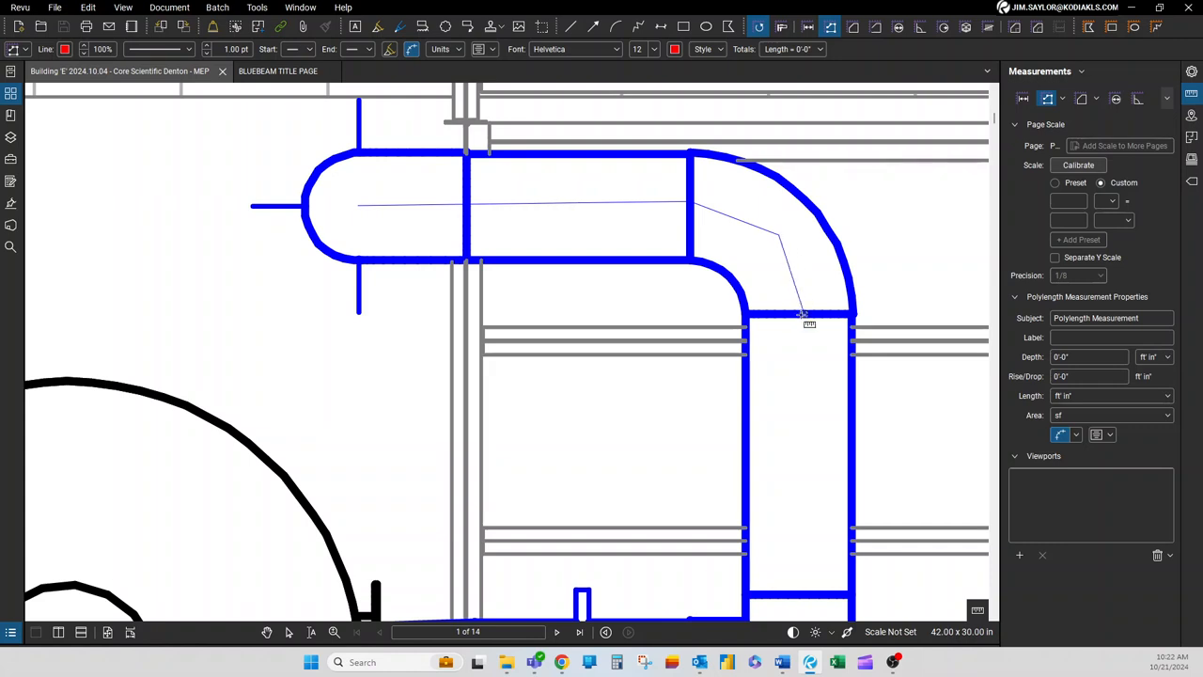
left_click(794, 313)
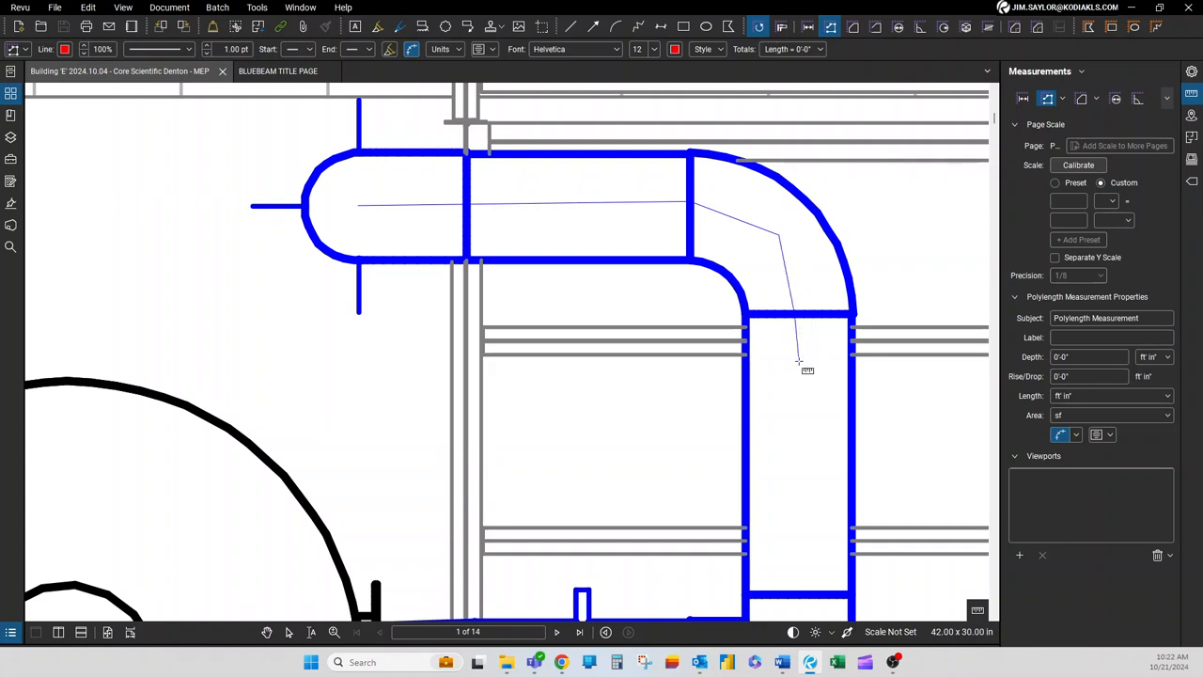
left_click(799, 593)
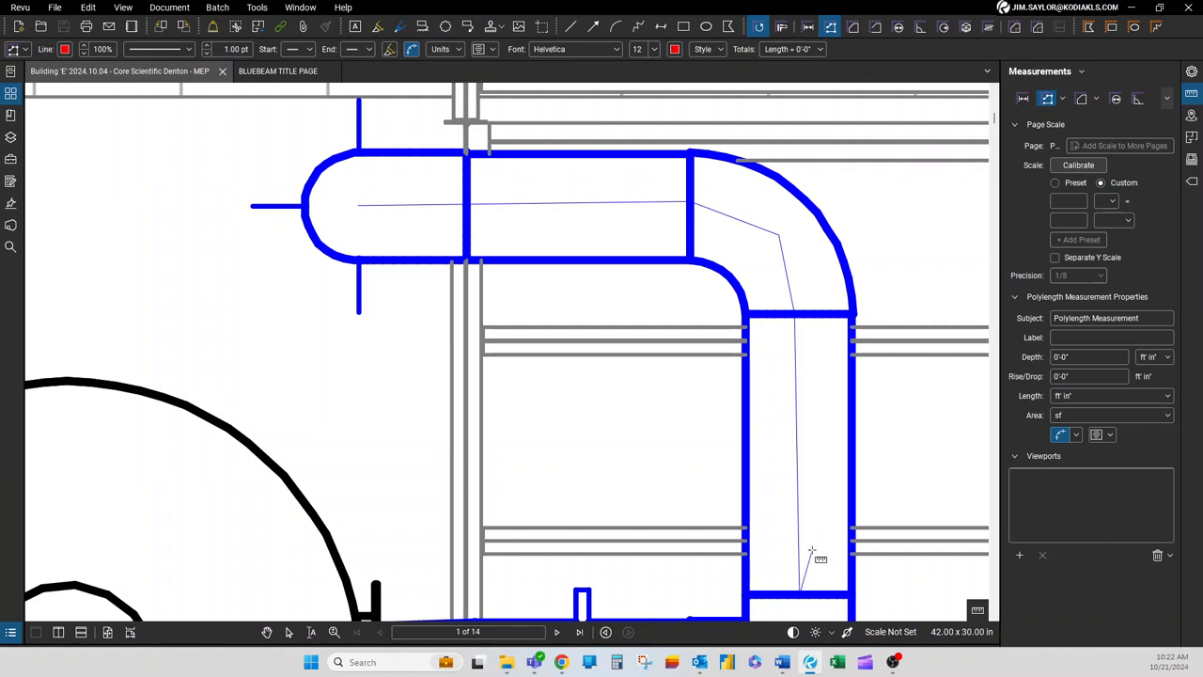
double_click(812, 550)
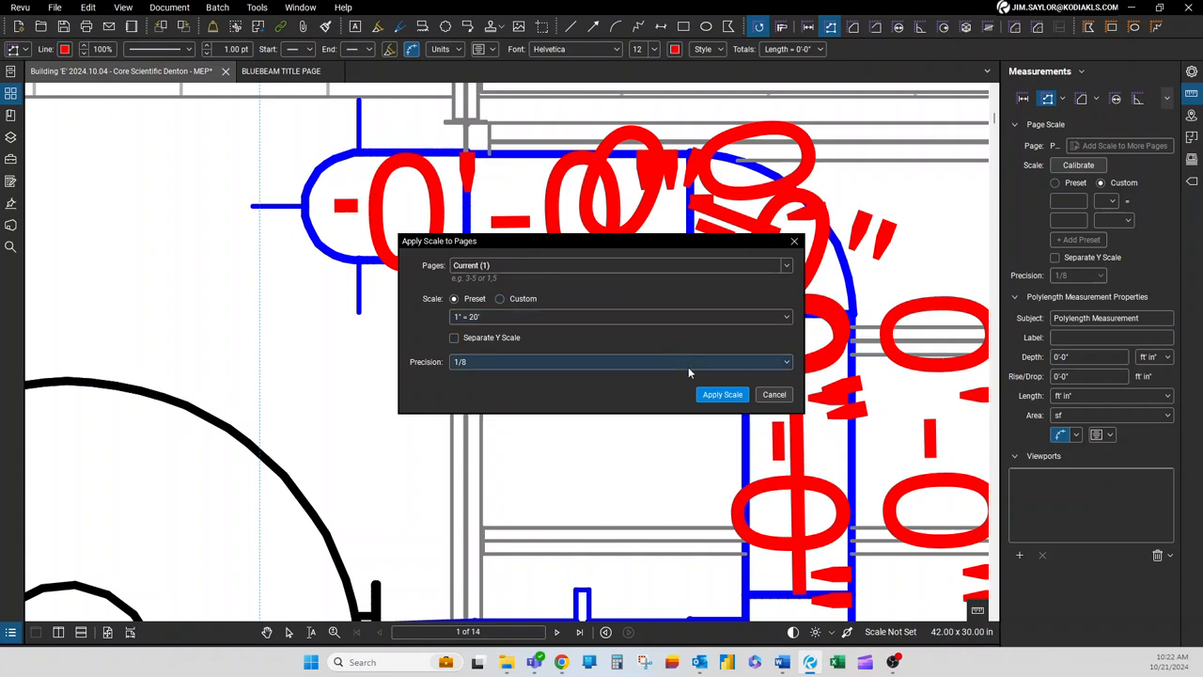
Step: Apply the preset scale 1" = 20' with 1/8 precision to the current page and leave the Polylength tool
left_click(720, 395)
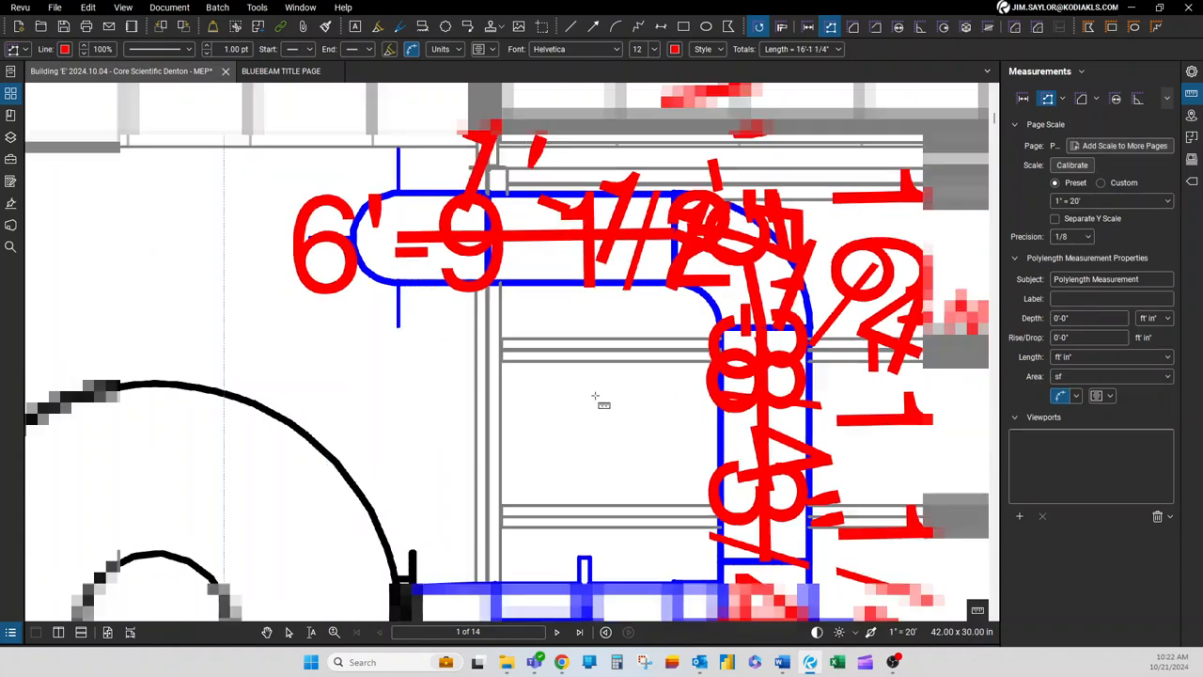
scroll(602, 397, "down", 5)
scroll(812, 397, "down", 2)
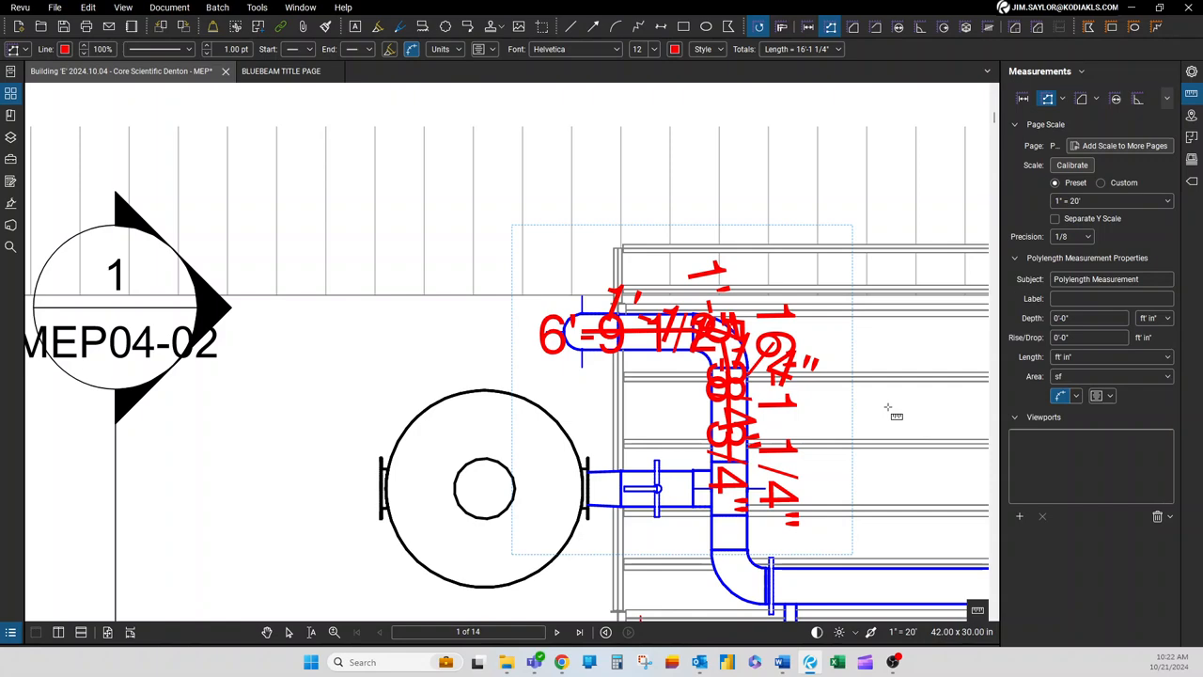
key("Escape")
Step: Select the polylength measurement on the blue pipe and change its line color to blue
left_click_drag(875, 429, 747, 375)
scroll(747, 375, "down", 1)
scroll(523, 315, "up", 1)
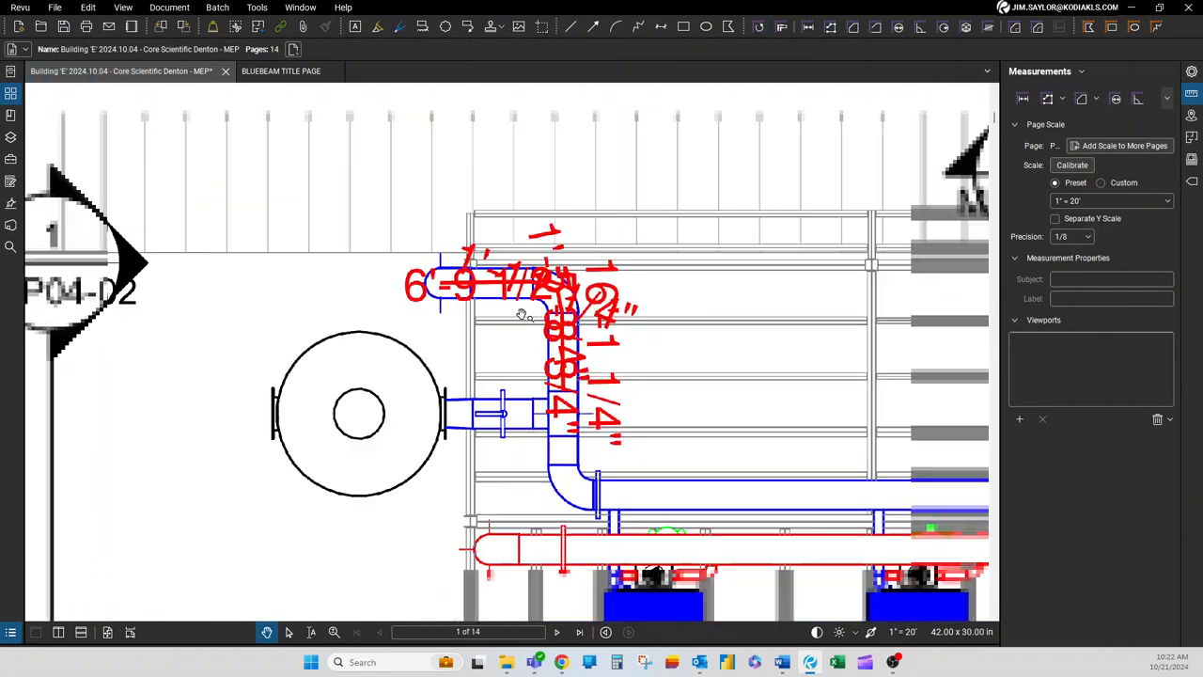
scroll(522, 315, "down", 1)
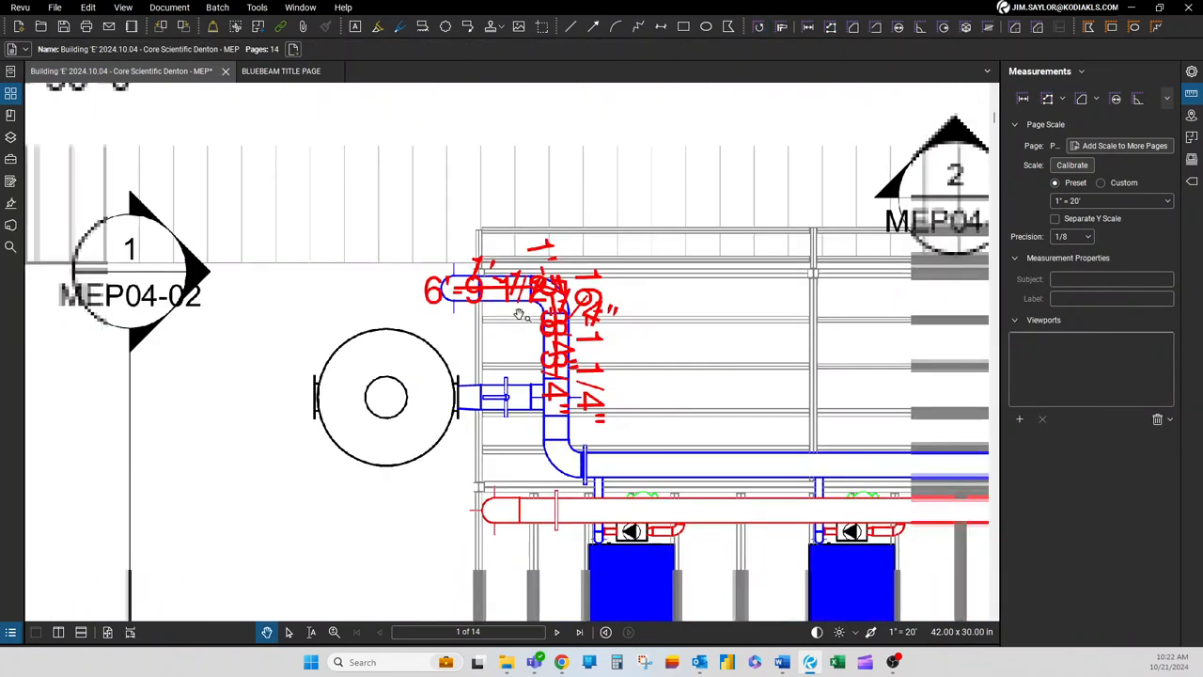
left_click(471, 294)
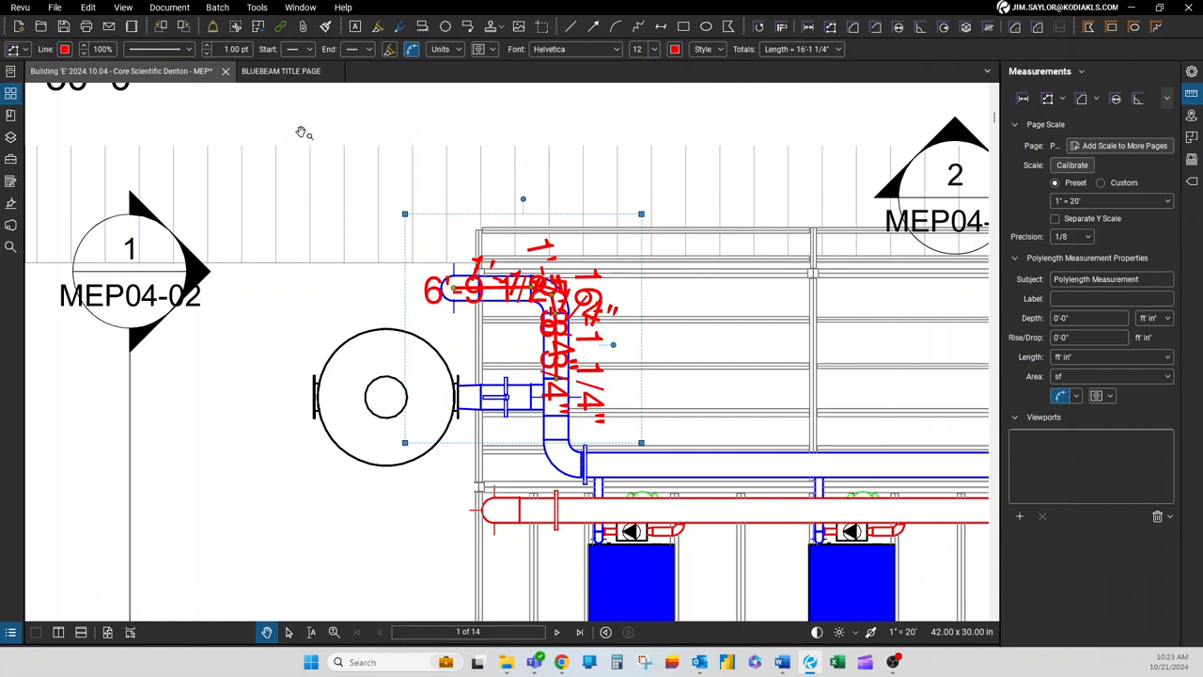
left_click(65, 50)
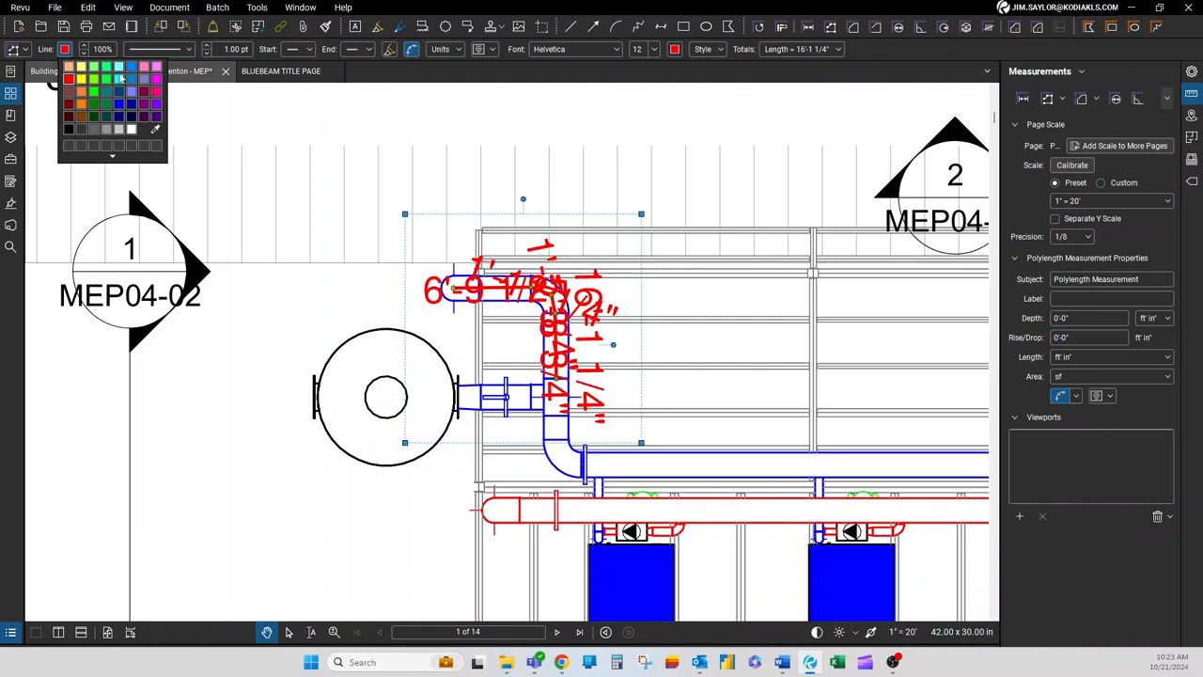
left_click(130, 78)
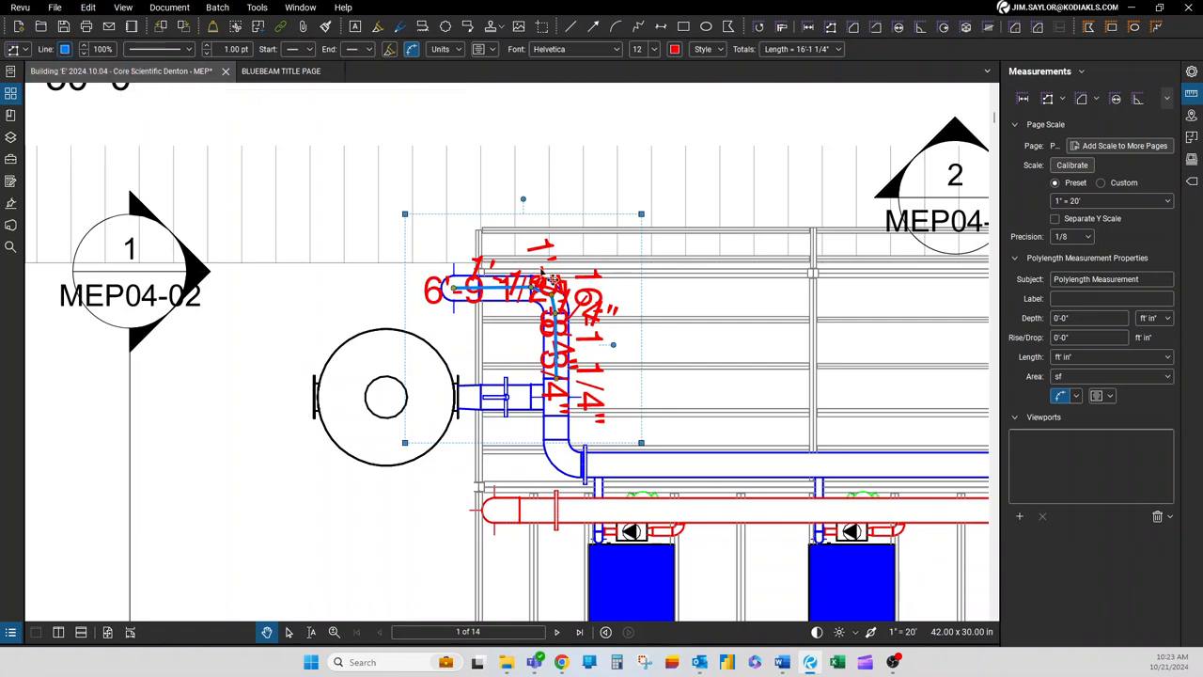
Step: Try yellow and blue as the polylength measurement's text color, and set it back to red
left_click(675, 50)
left_click(690, 79)
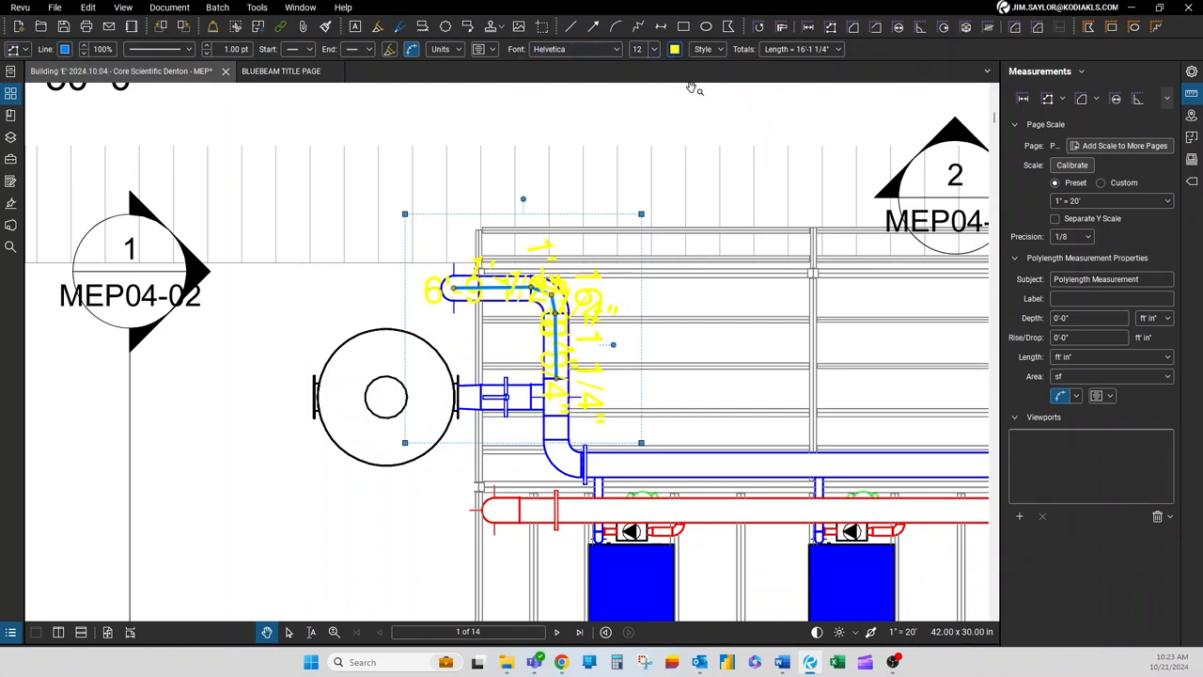
left_click(675, 49)
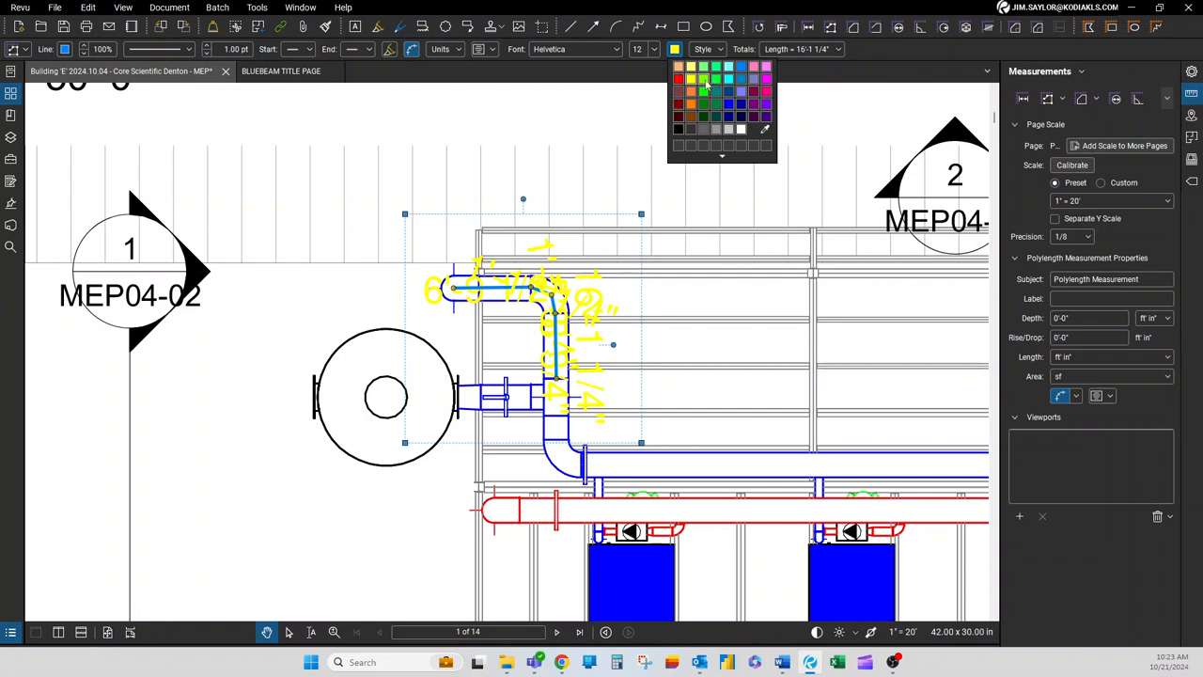
left_click(740, 70)
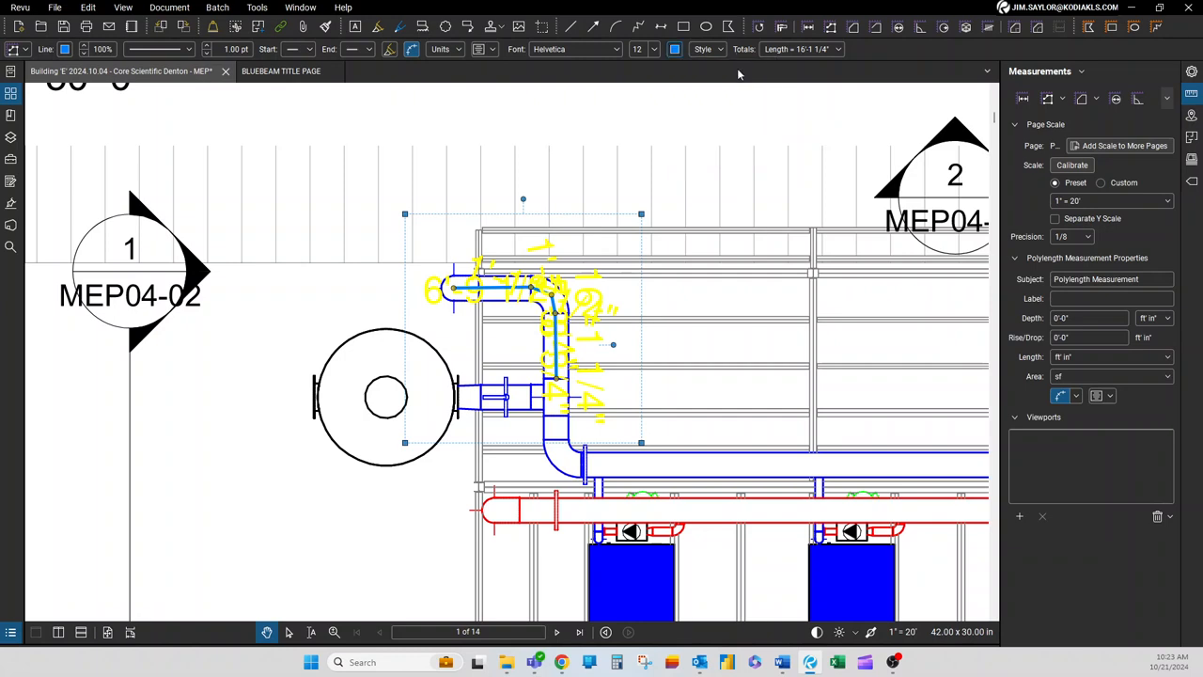
left_click(675, 50)
left_click(677, 80)
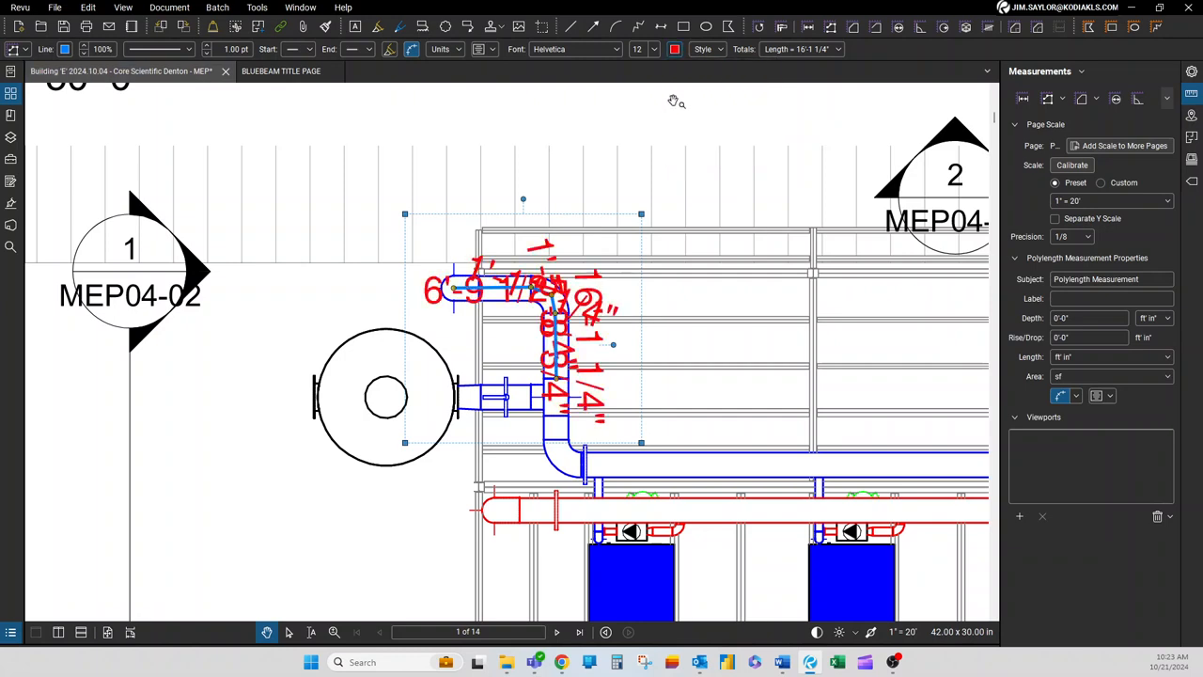
Step: Set the polylength measurement's font size to 8
left_click(654, 50)
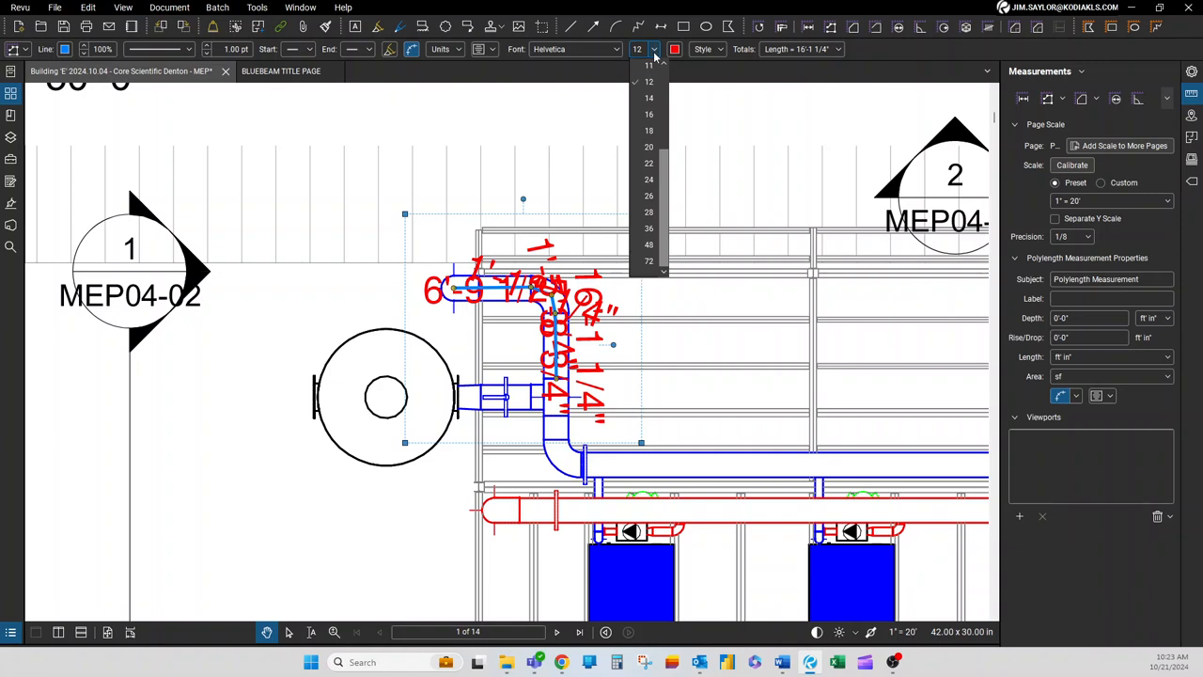
scroll(665, 66, "up", 1)
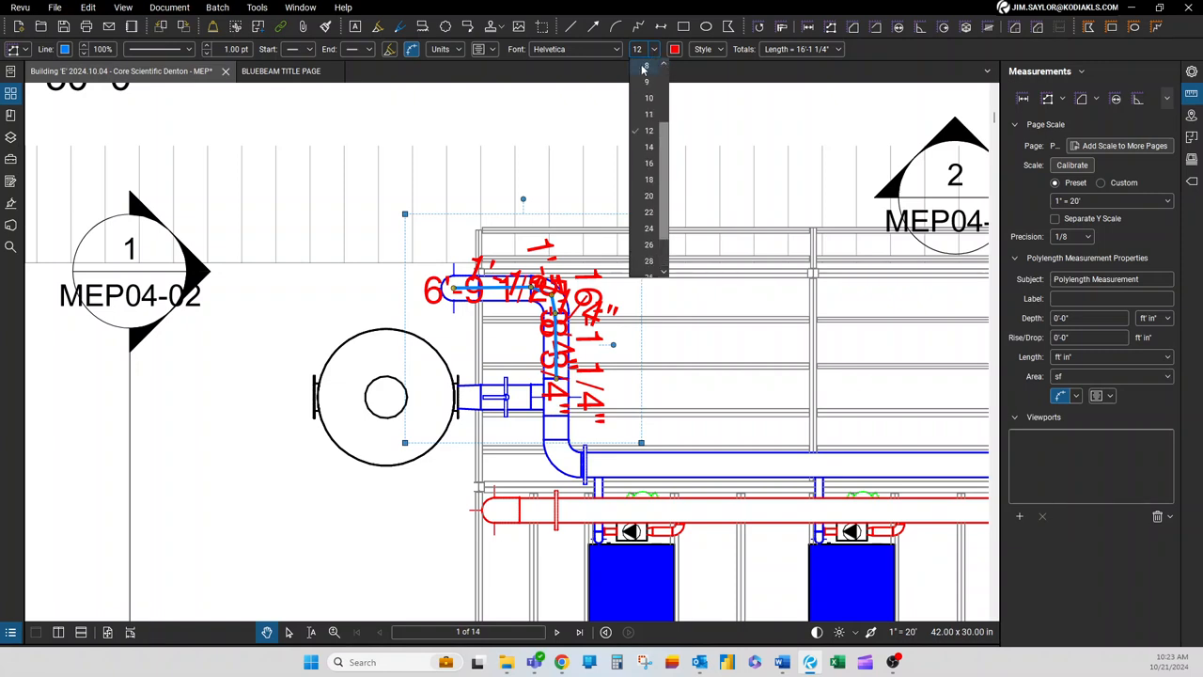
left_click(644, 68)
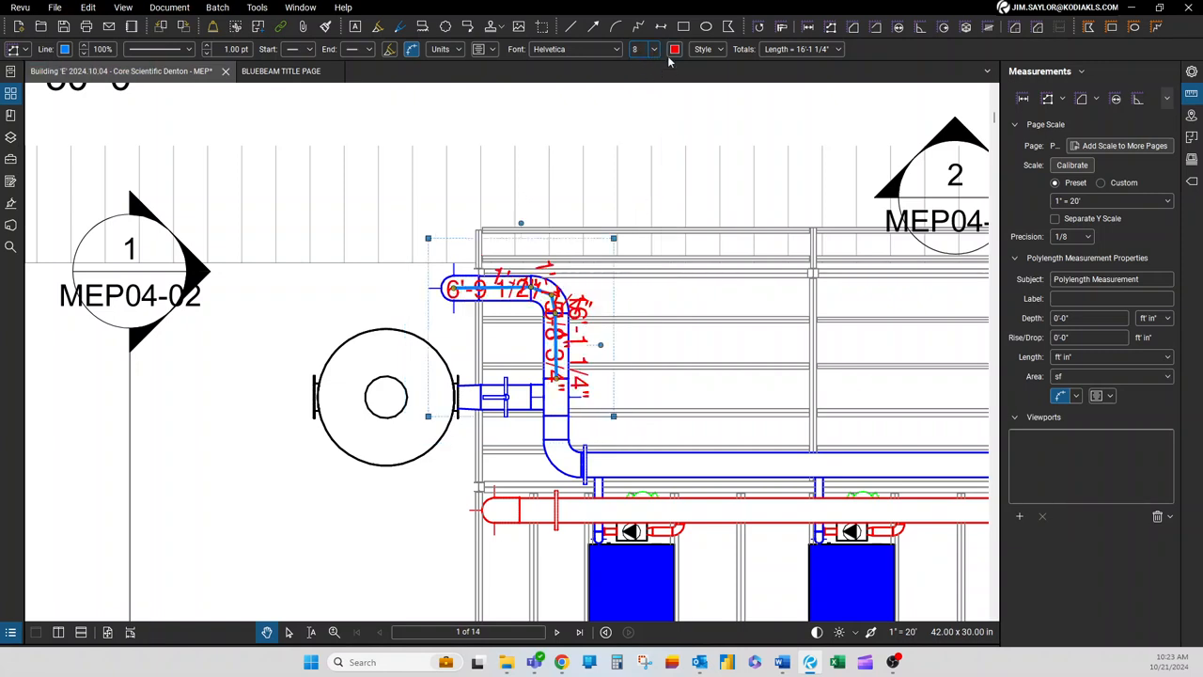
Step: Set the polylength measurement's font size to 4
left_click(654, 50)
scroll(647, 91, "up", 1)
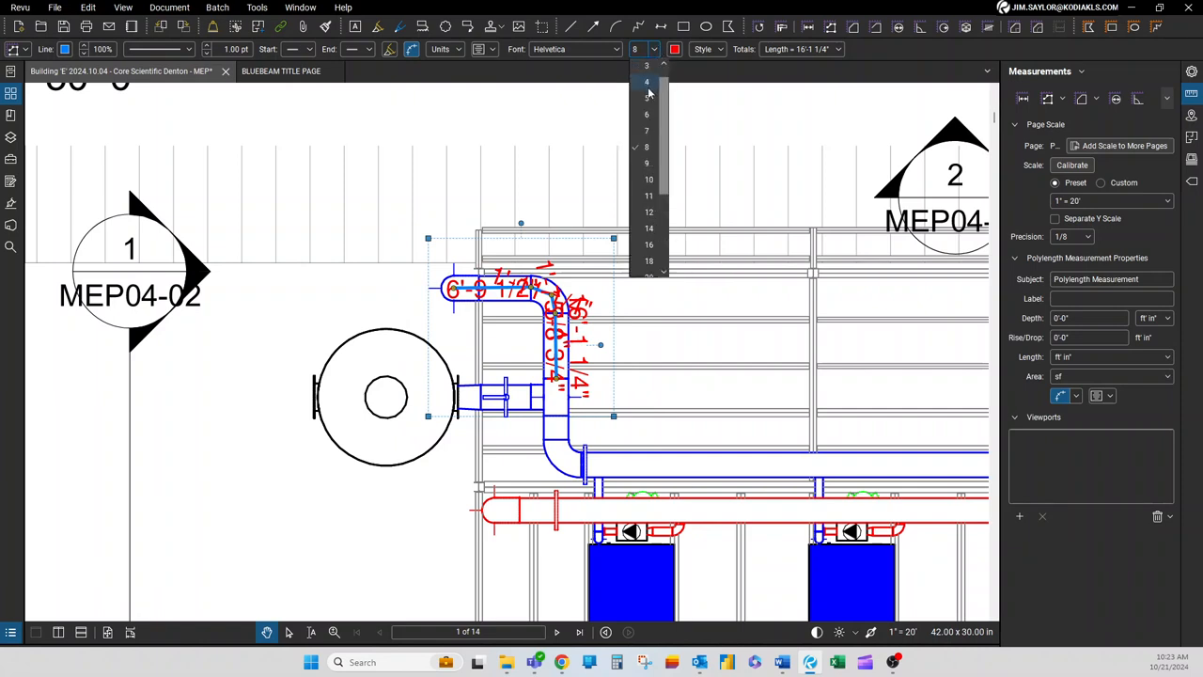
left_click(648, 85)
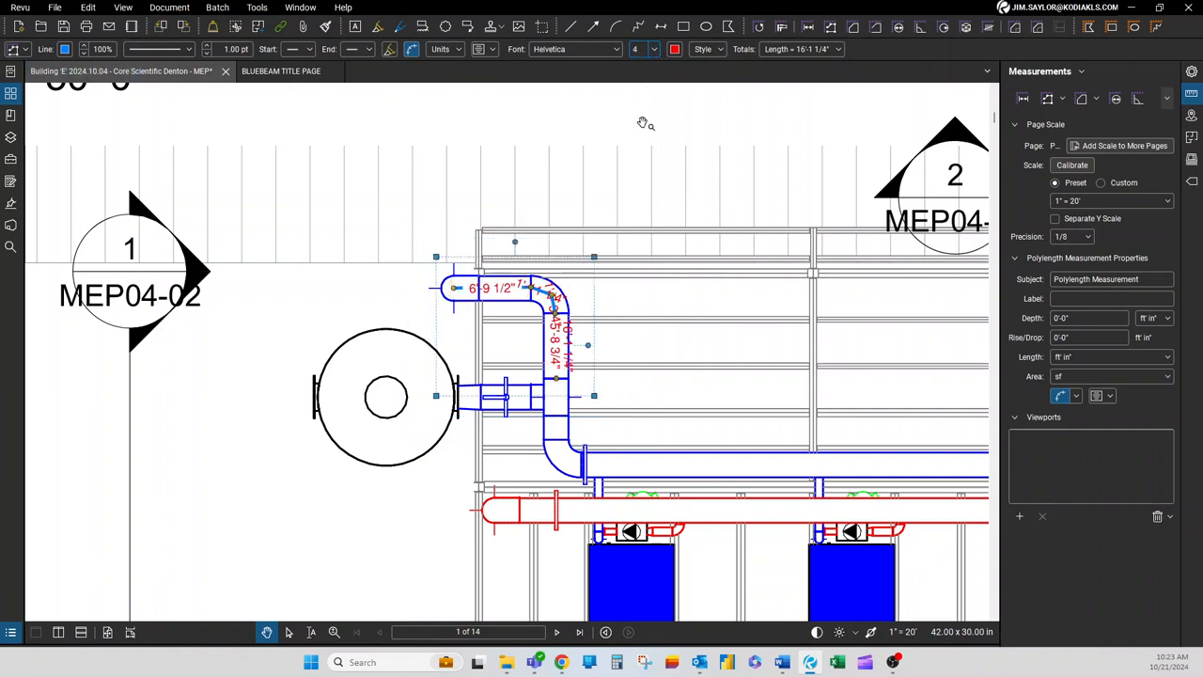
Step: Select the polylength measurement on the blue pipe and change its line style to Dashed 1
scroll(508, 255, "up", 1)
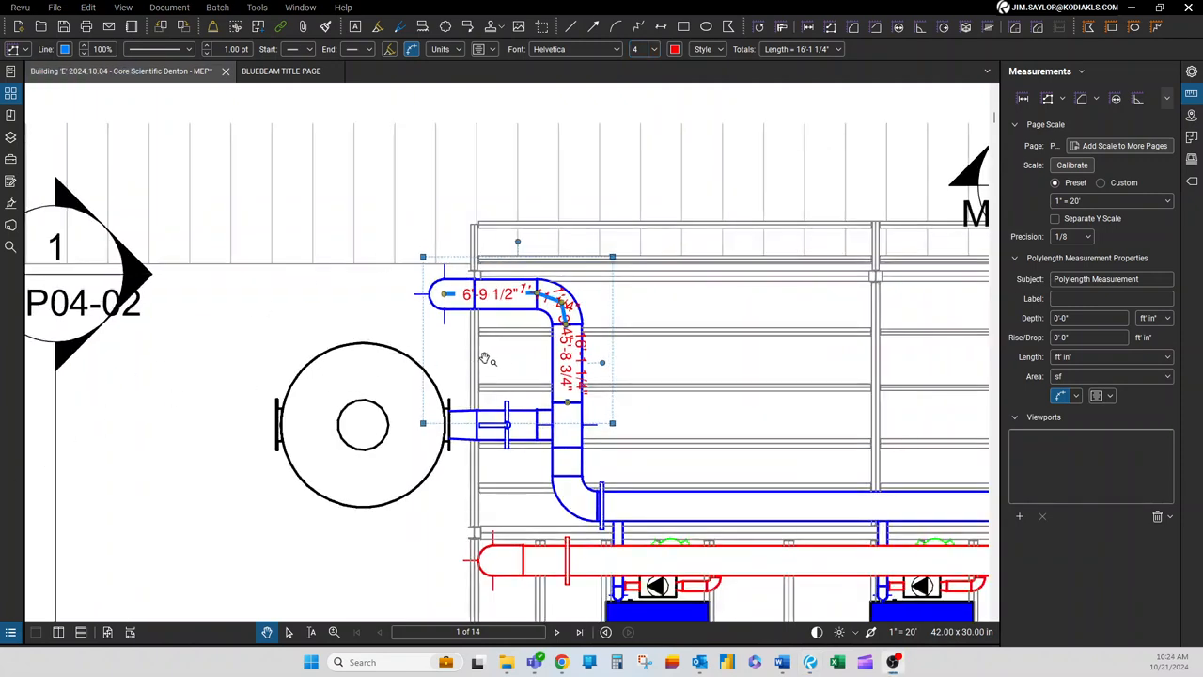
scroll(529, 325, "up", 3)
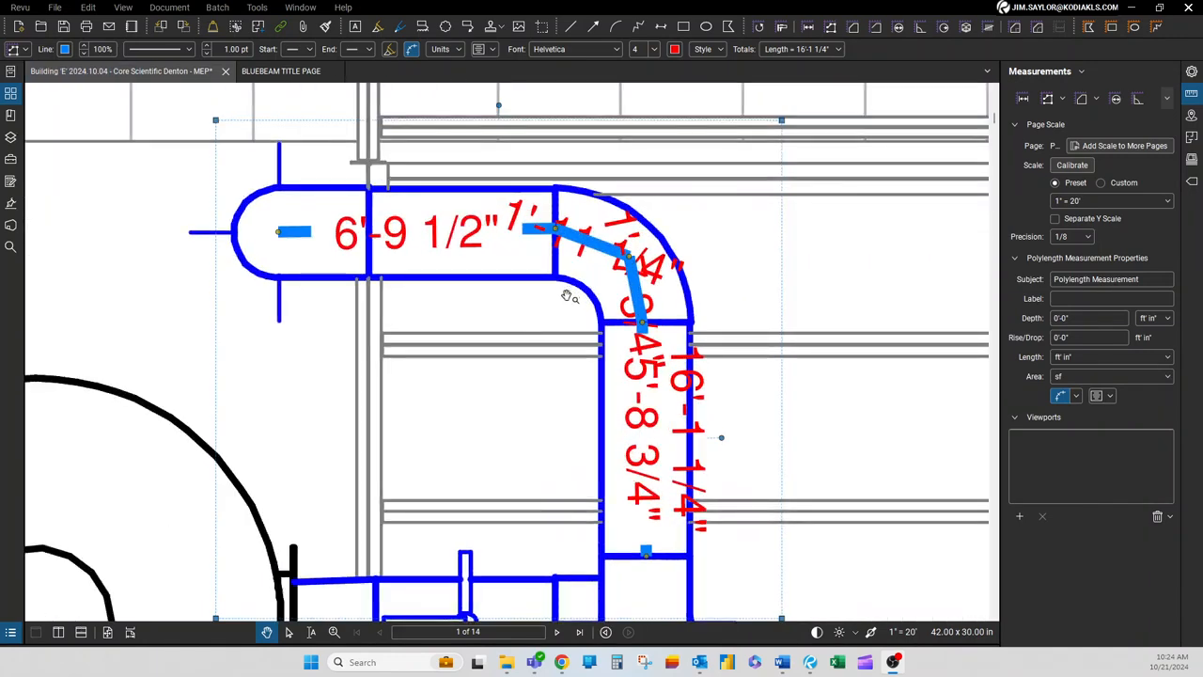
left_click_drag(556, 309, 505, 357)
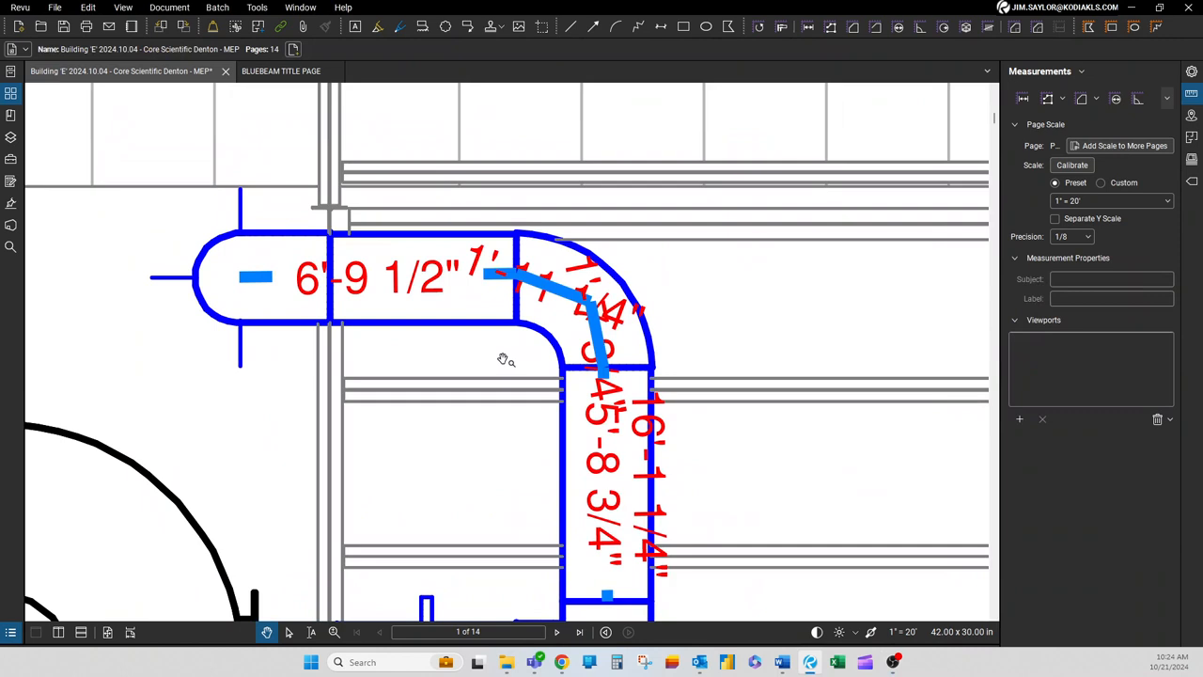
left_click(254, 280)
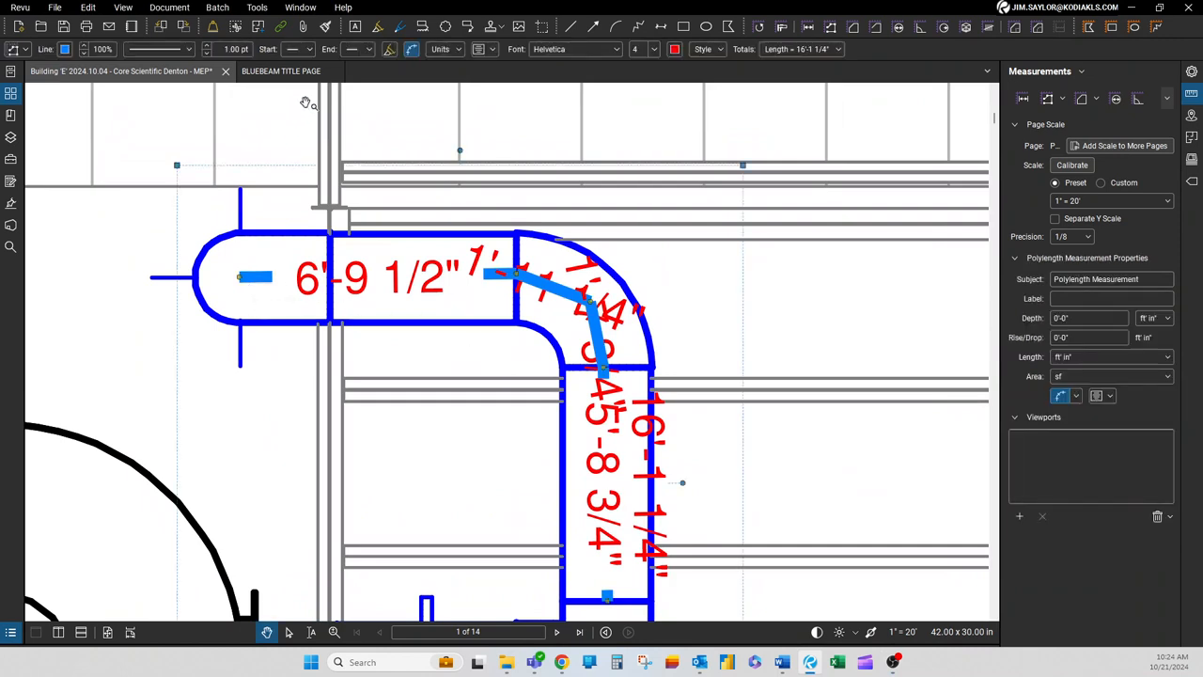
left_click(222, 50)
left_click(189, 50)
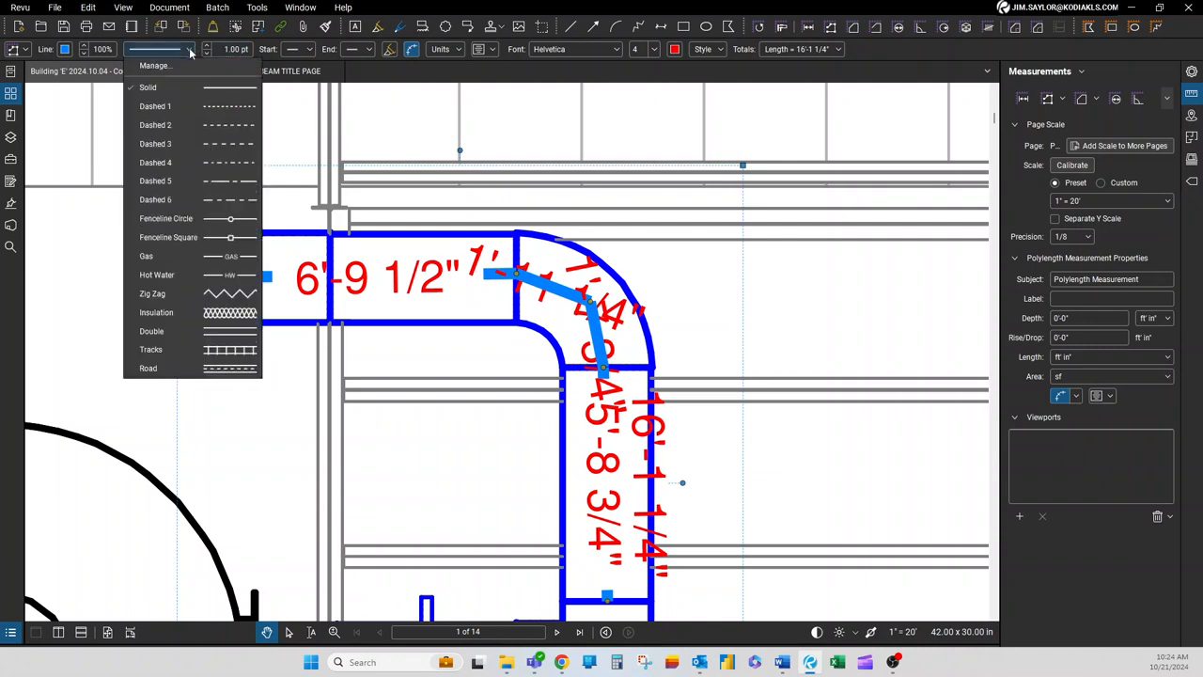
left_click(222, 108)
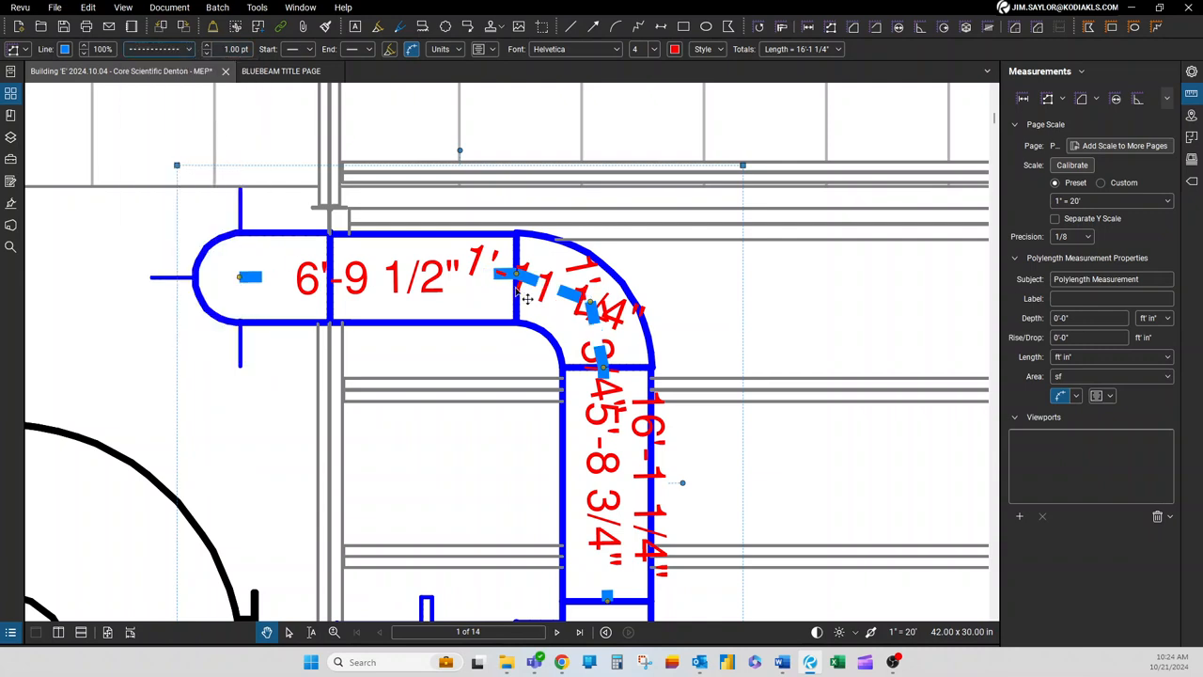
Step: Try the Double line style on the polylength measurement, and set it back to Solid
left_click(191, 51)
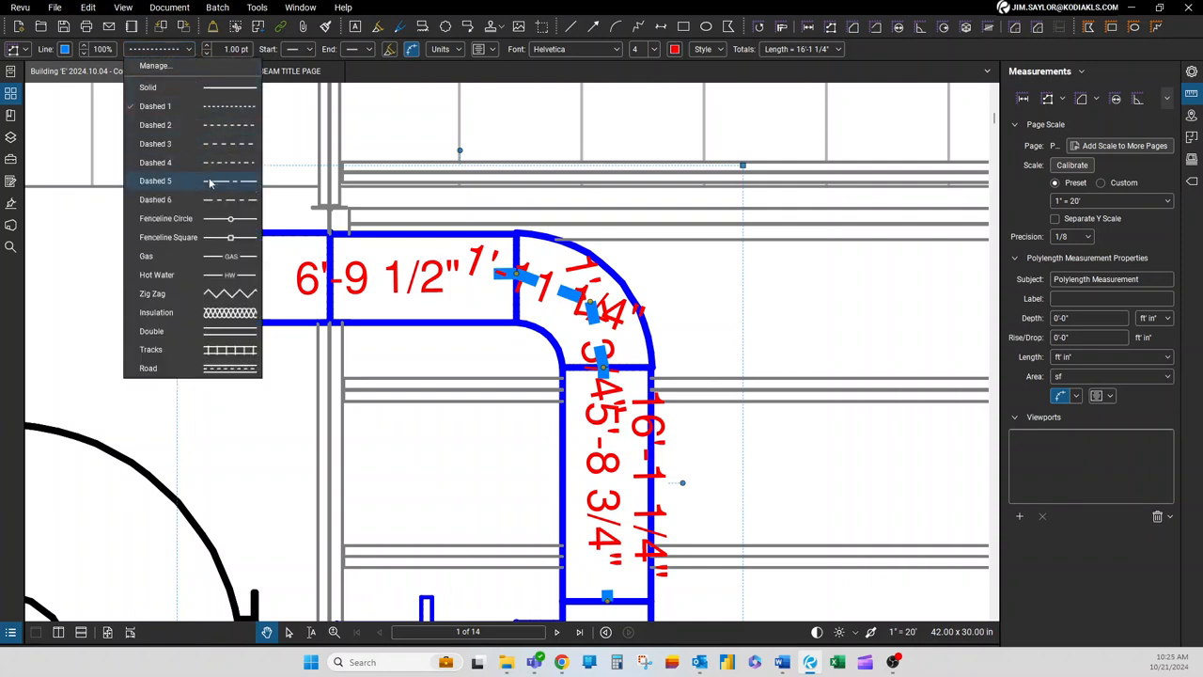
left_click(224, 331)
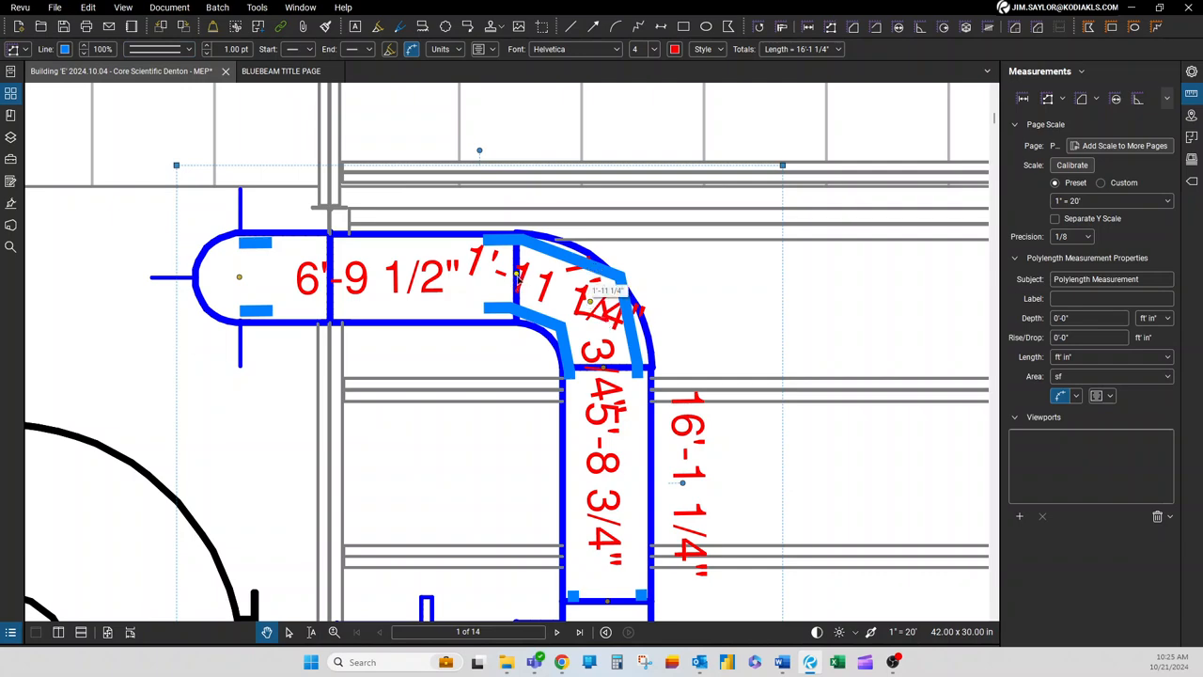
scroll(517, 273, "up", 3)
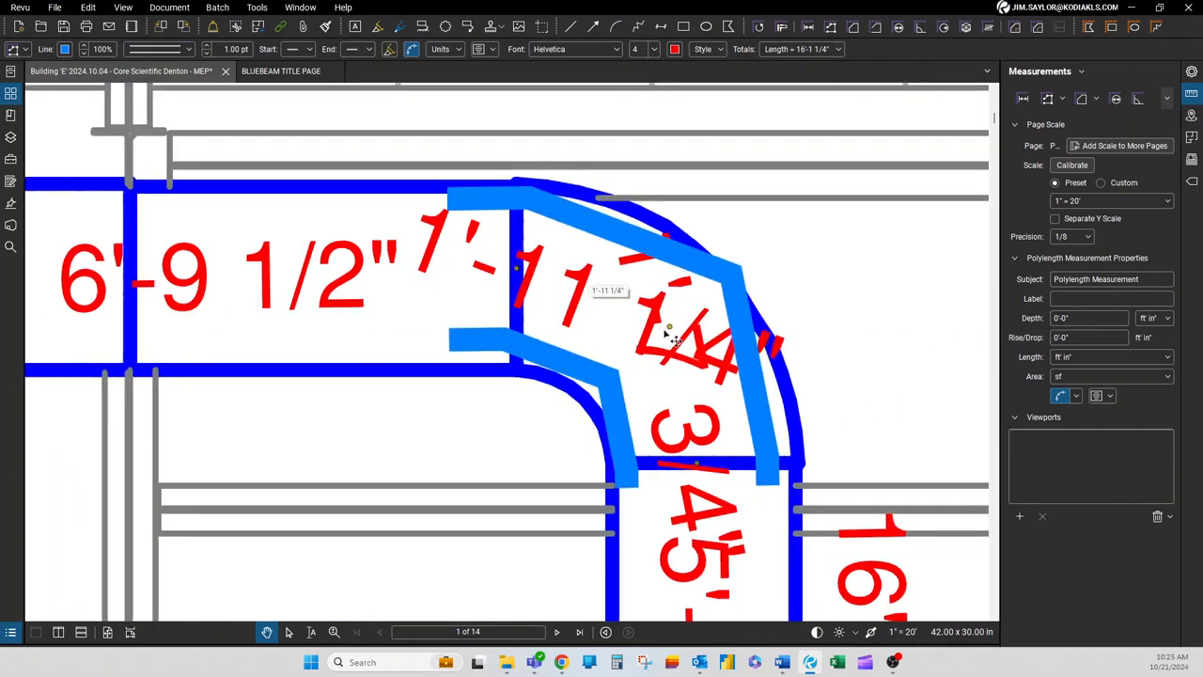
left_click_drag(194, 417, 429, 403)
left_click(246, 268)
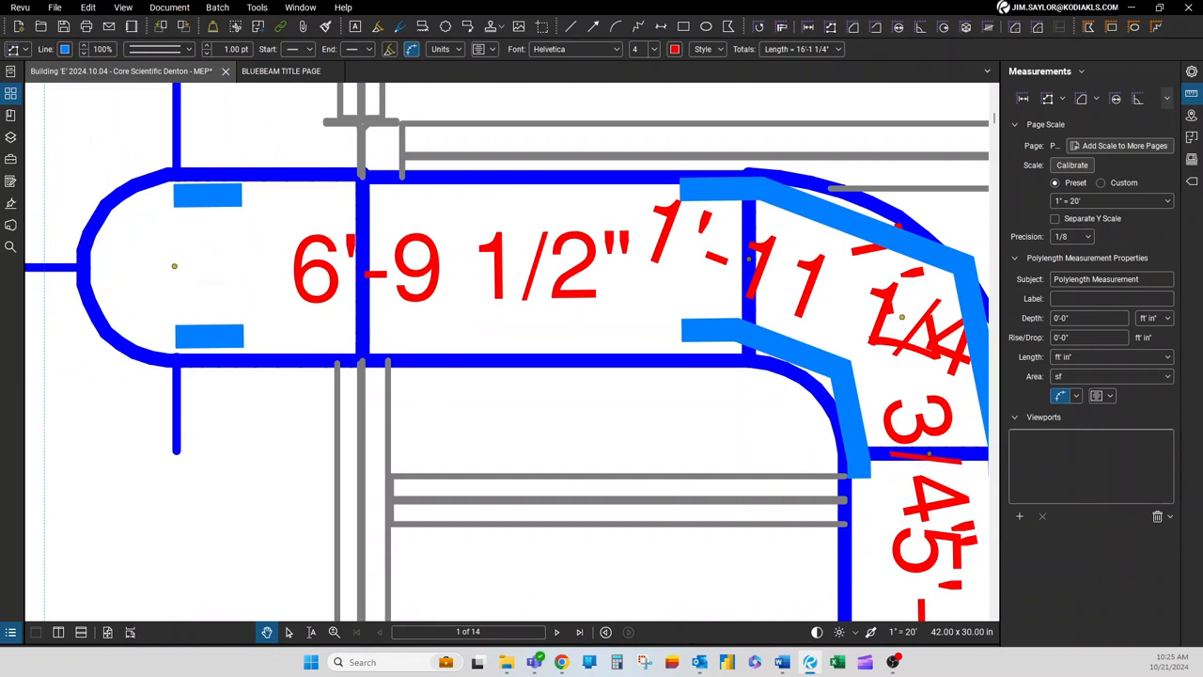
left_click(189, 50)
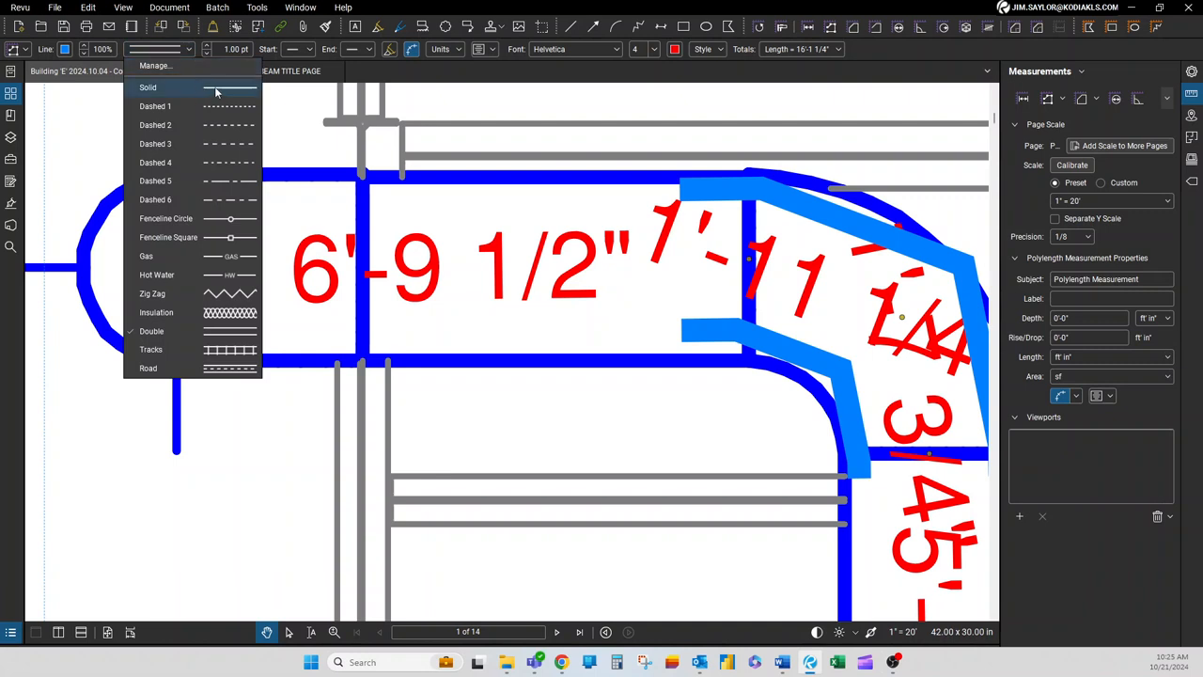
left_click(211, 90)
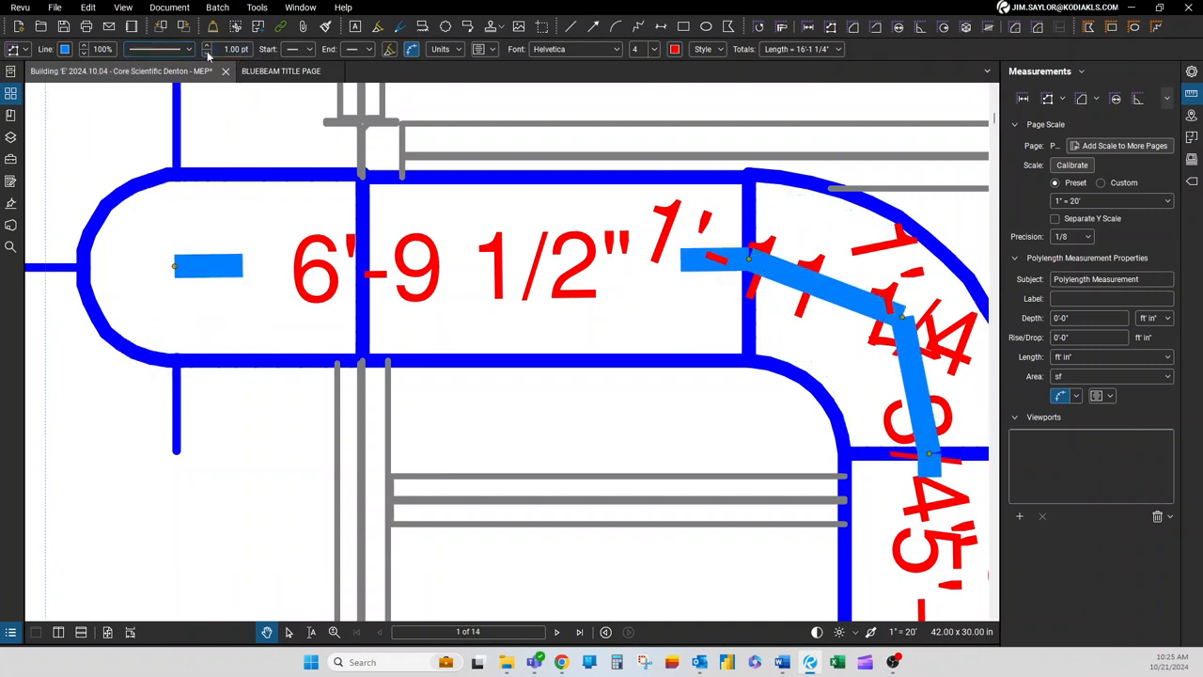
Step: Set the polylength measurement's line width to 1.50 pt
left_click(206, 46)
left_click(206, 46)
left_click(206, 46)
left_click(206, 46)
left_click(205, 46)
left_click(206, 46)
left_click(206, 46)
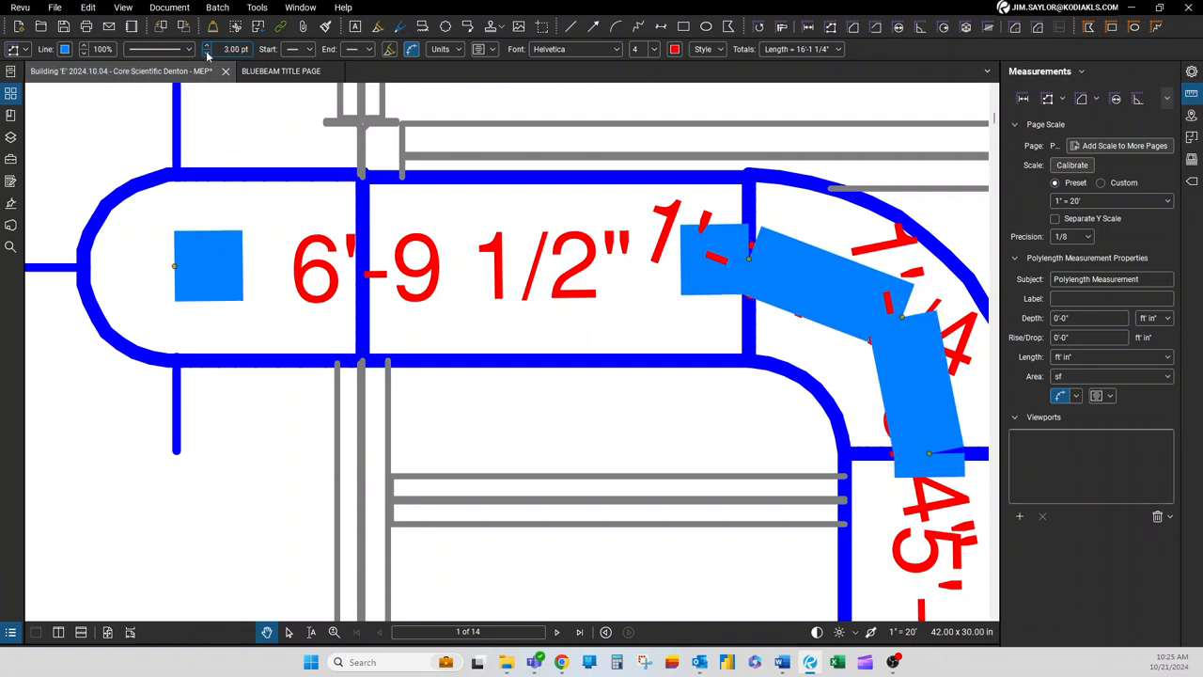
left_click(206, 53)
left_click(206, 53)
left_click(206, 53)
left_click(206, 54)
left_click(206, 54)
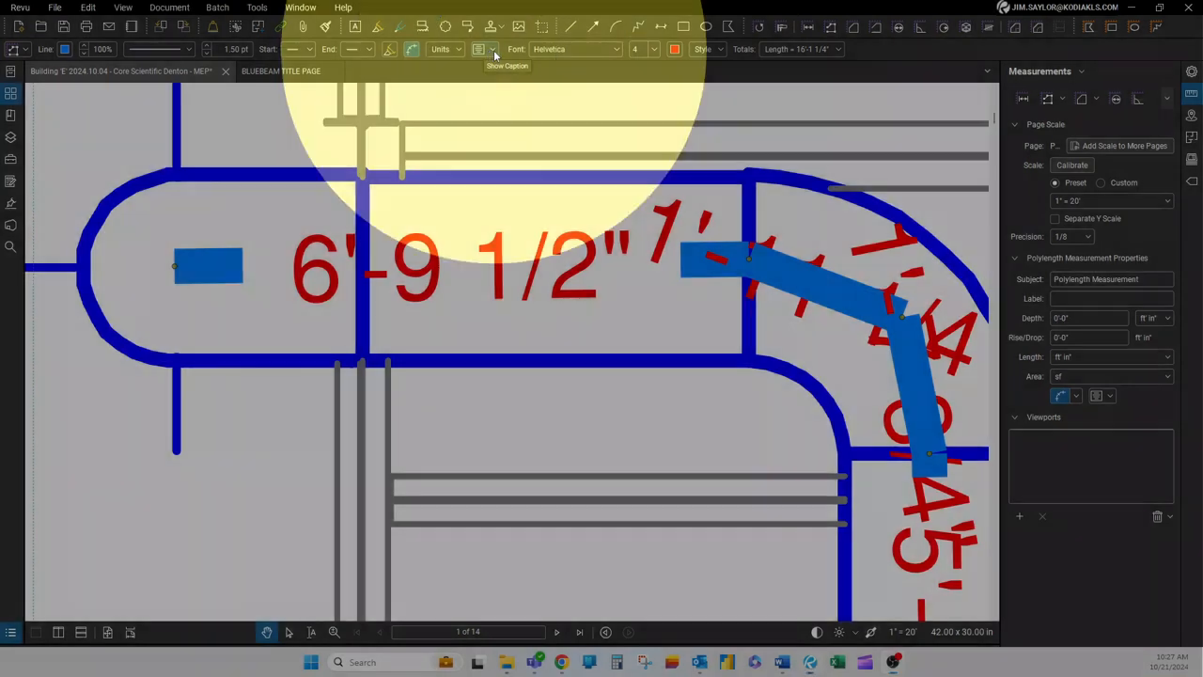
Step: Check which caption items can be shown for the polylength measurement, leaving the options as they are
left_click(493, 50)
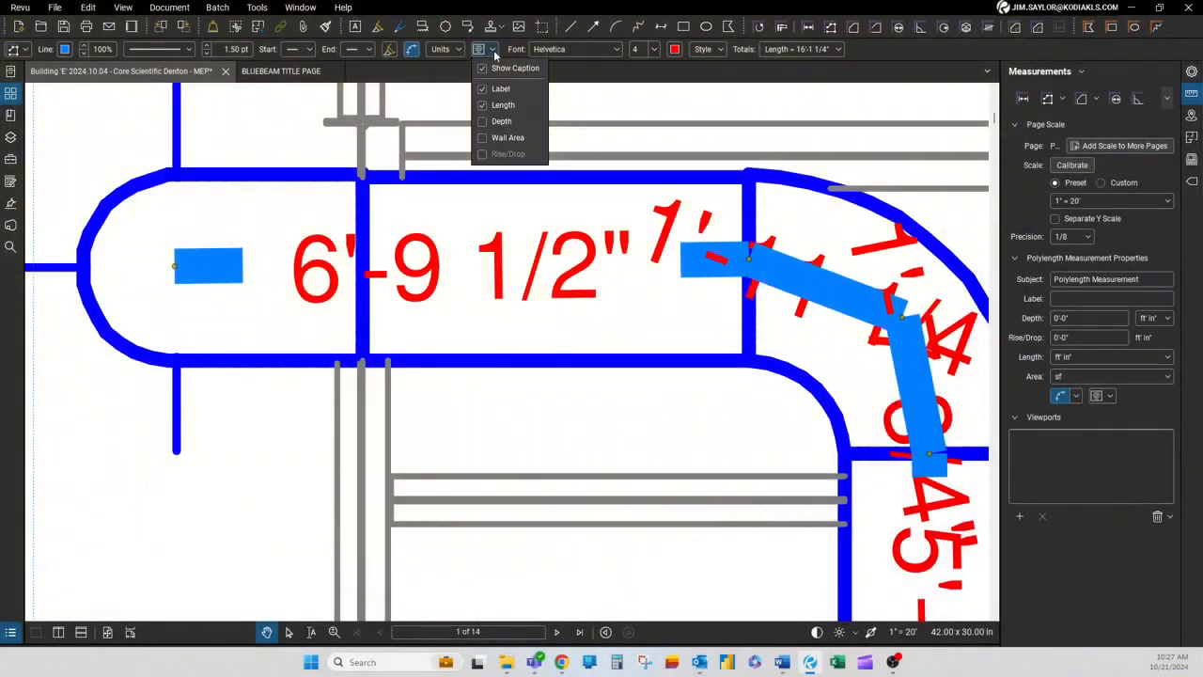
left_click(493, 50)
left_click(460, 50)
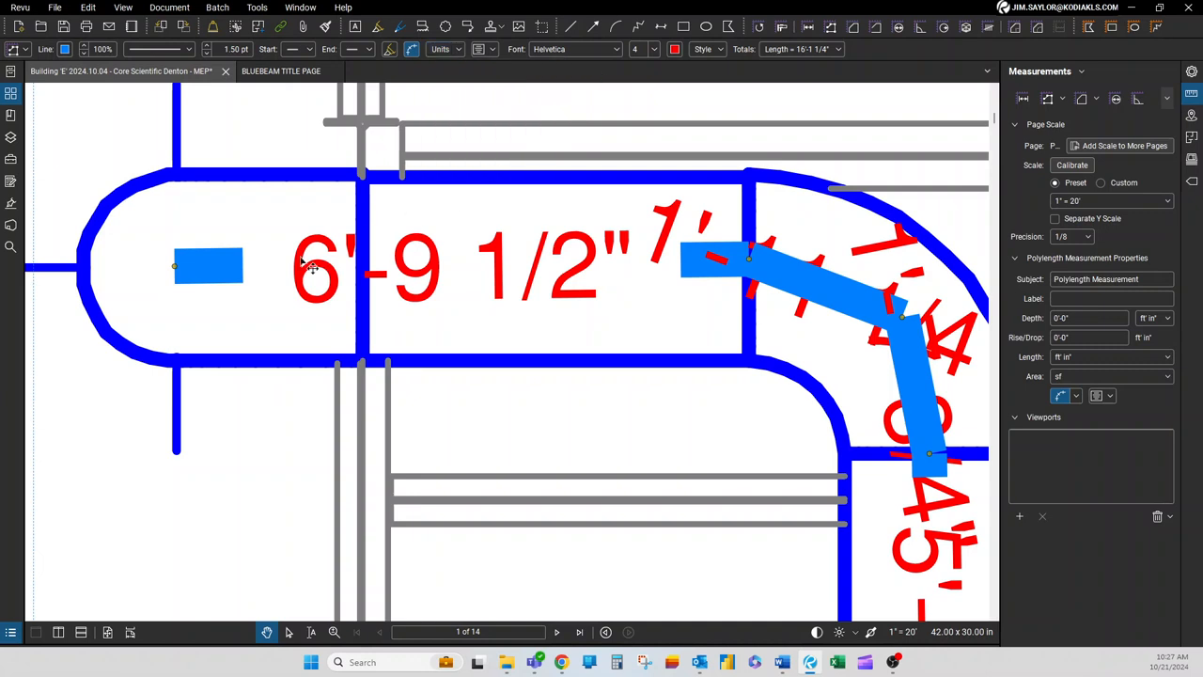
left_click(237, 483)
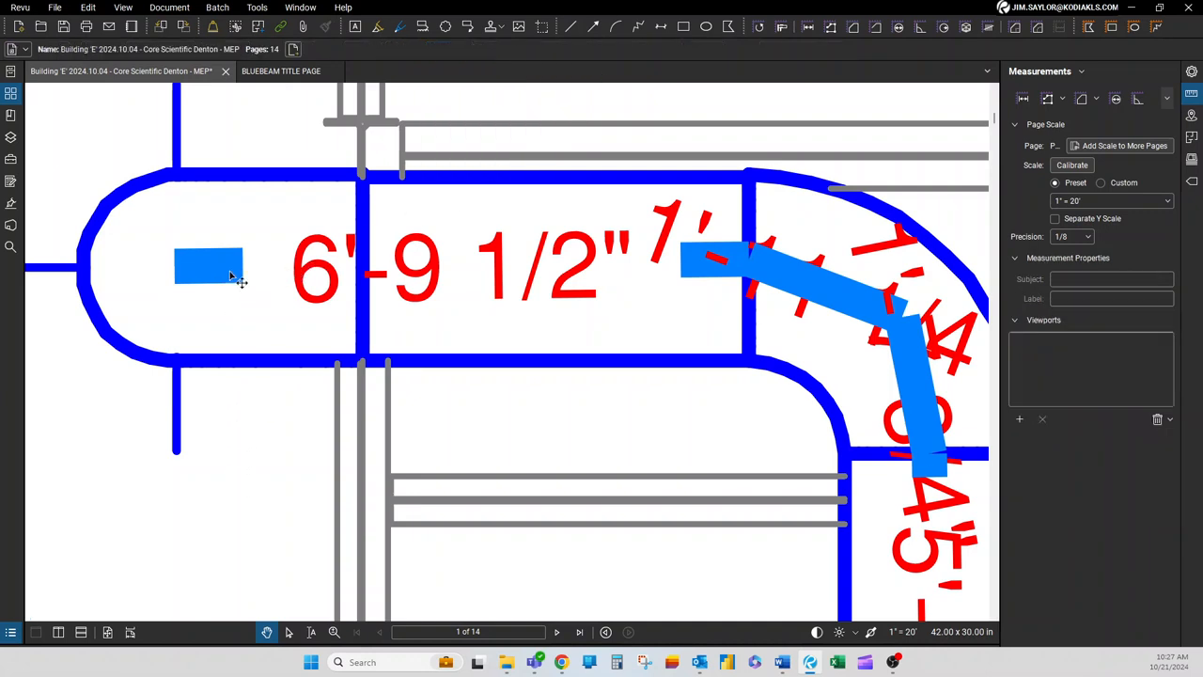
Step: Select the polylength measurement and set its label to CHWP
left_click(231, 276)
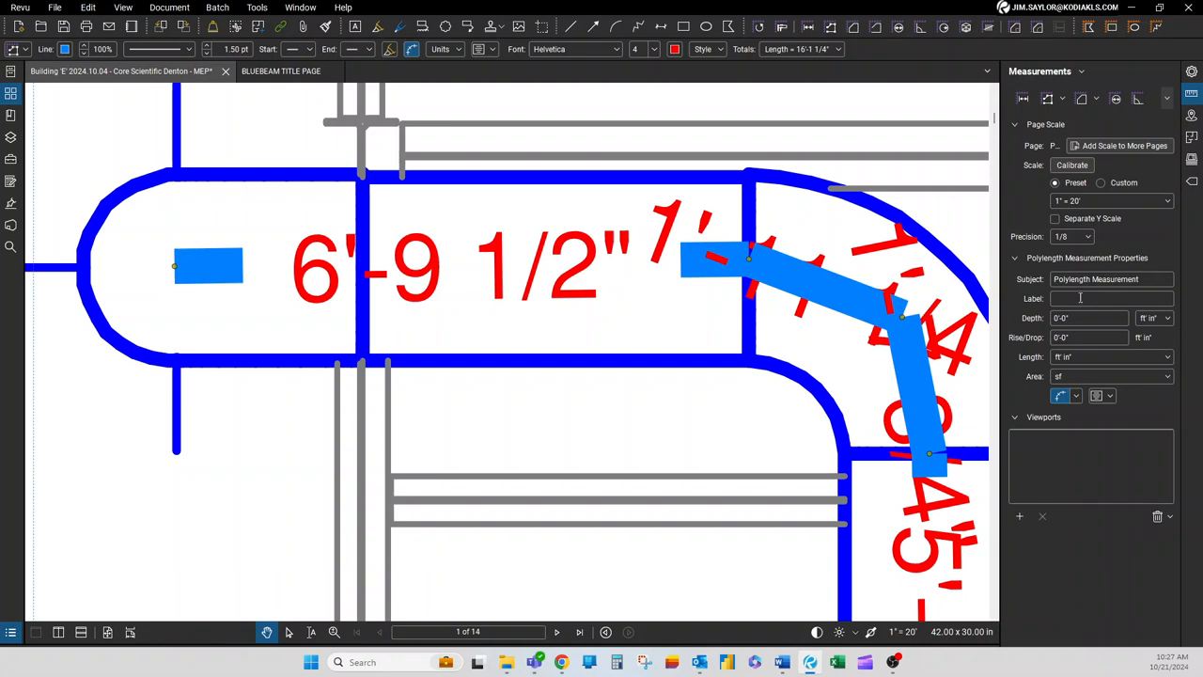
left_click(1099, 358)
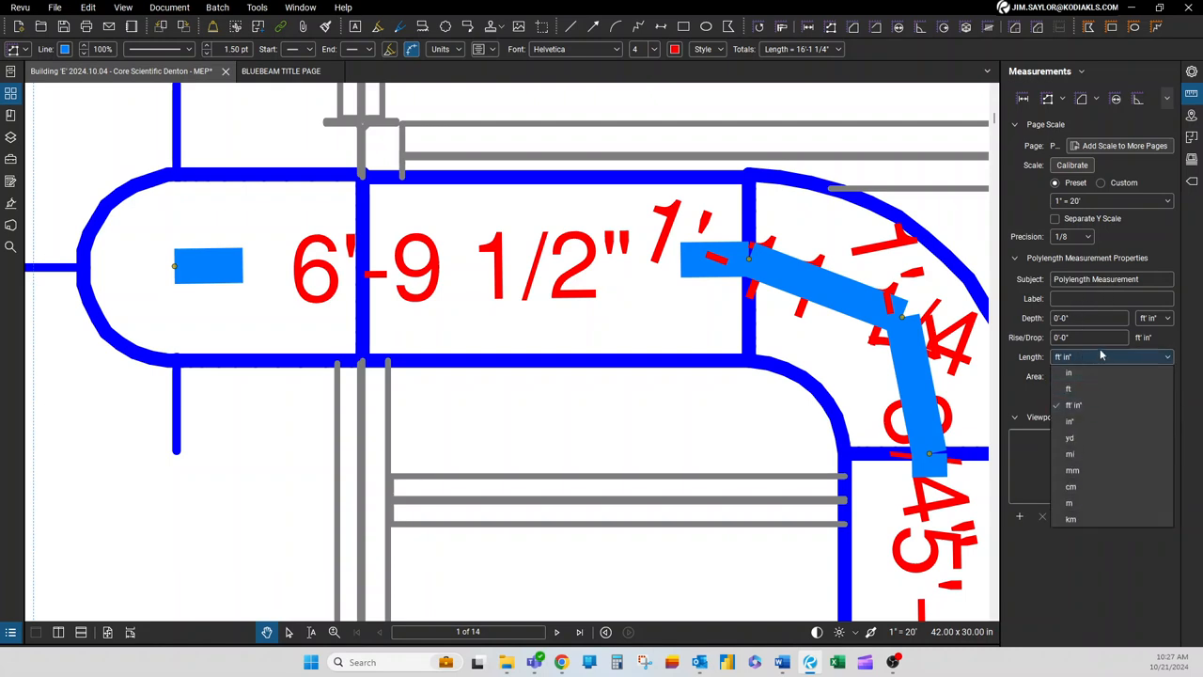
left_click(1104, 361)
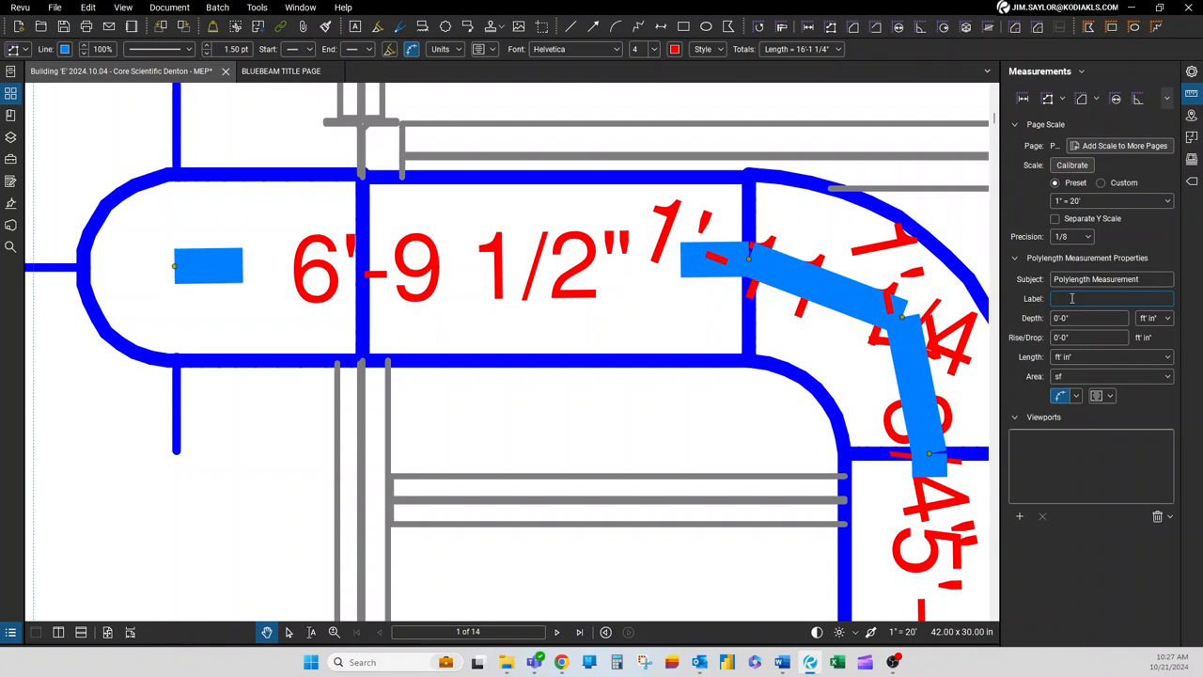
type("CHWP")
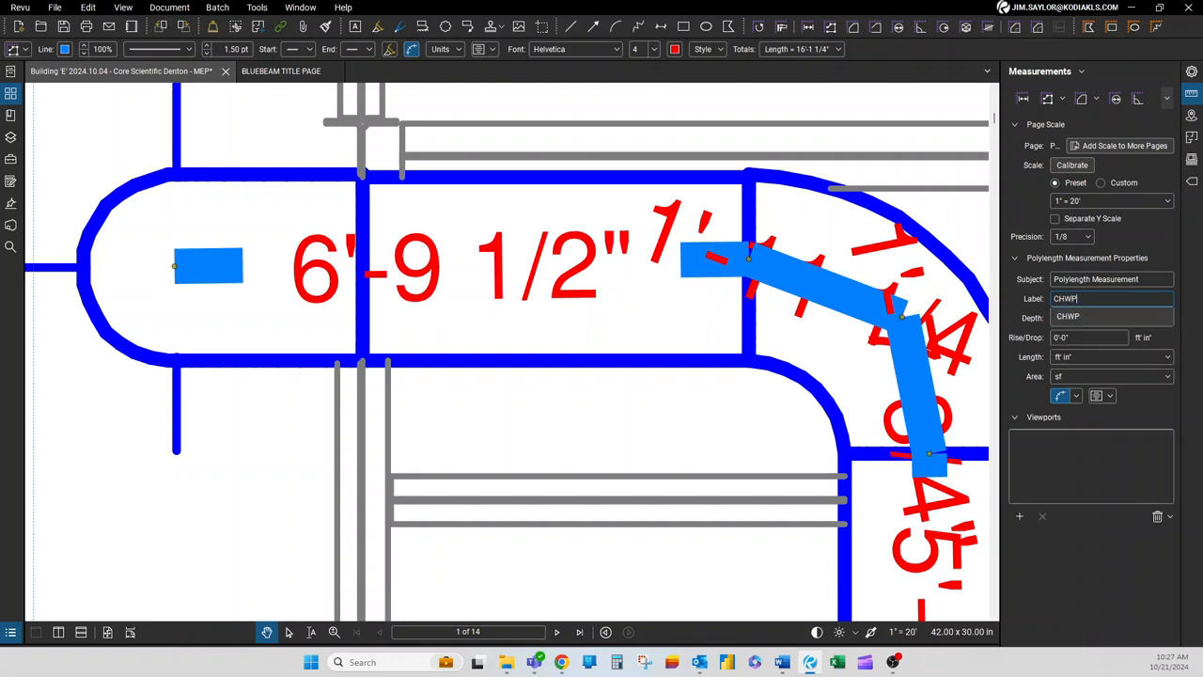
left_click(1076, 318)
left_click(660, 433)
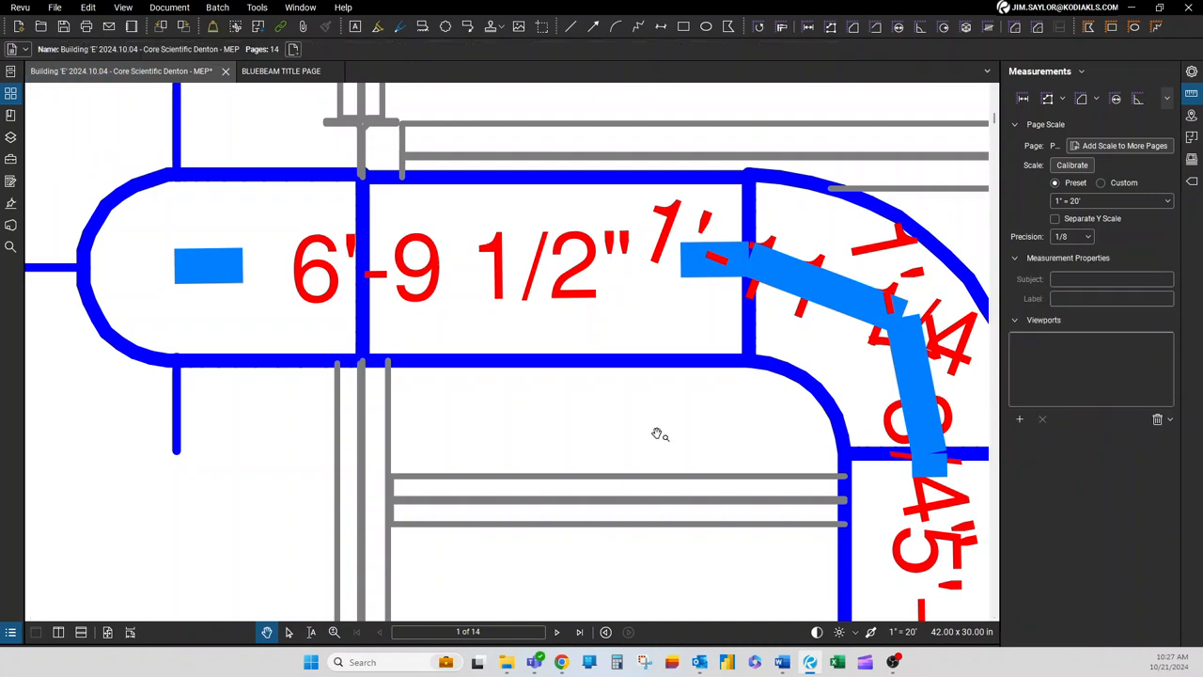
scroll(679, 422, "down", 2)
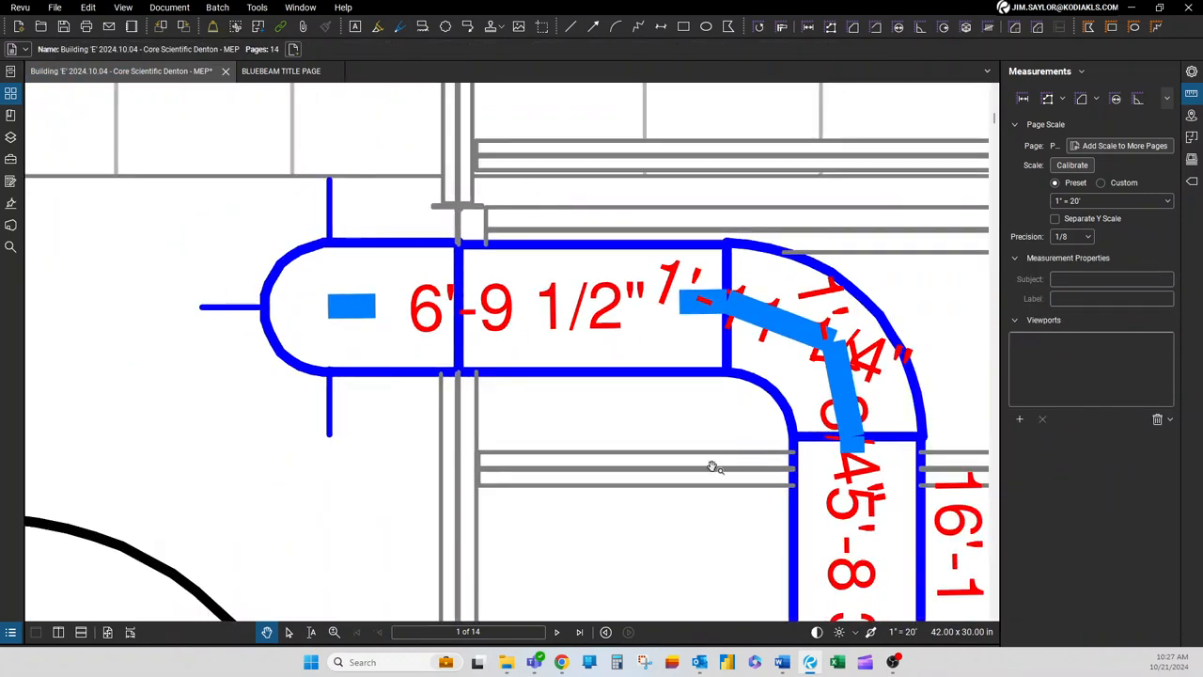
left_click_drag(711, 466, 551, 435)
scroll(550, 432, "down", 2)
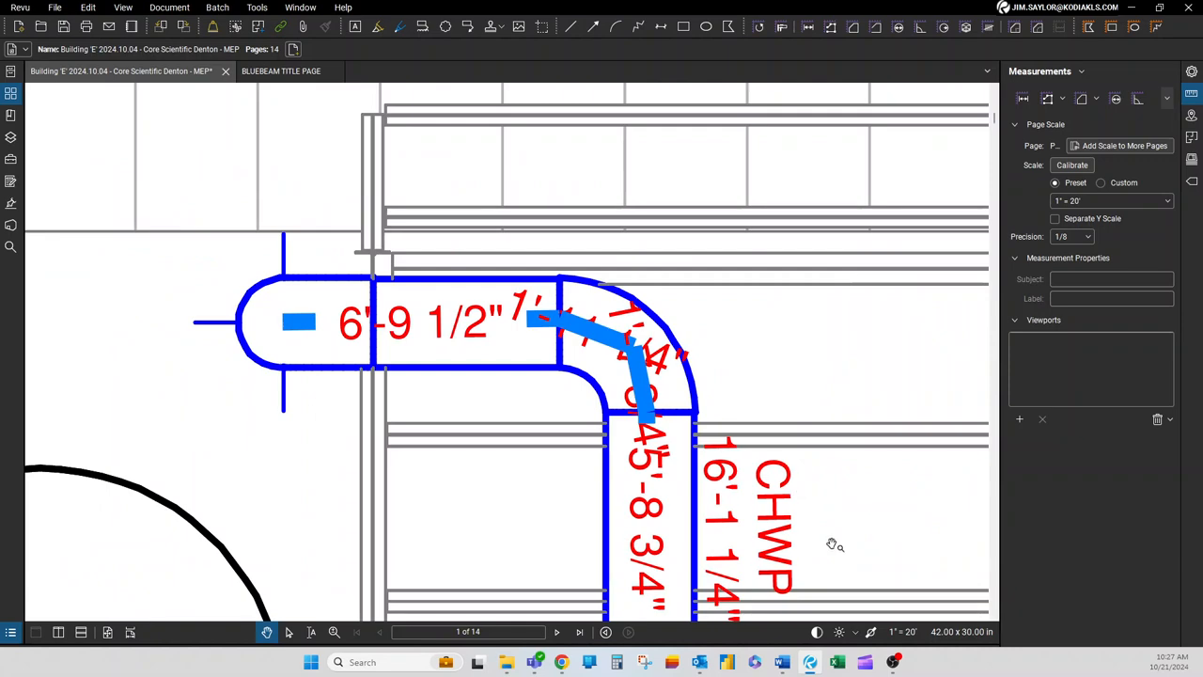
left_click_drag(833, 546, 818, 462)
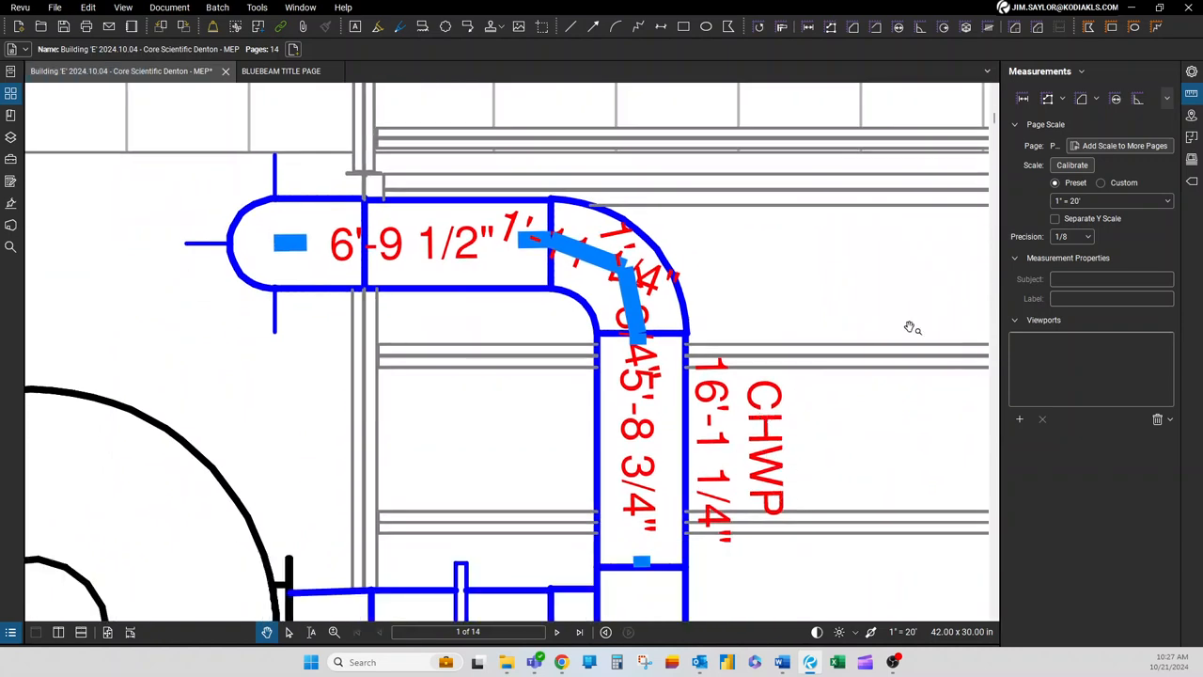
Step: Delete the CHWP polylength measurement from the blue pipe
left_click(774, 448)
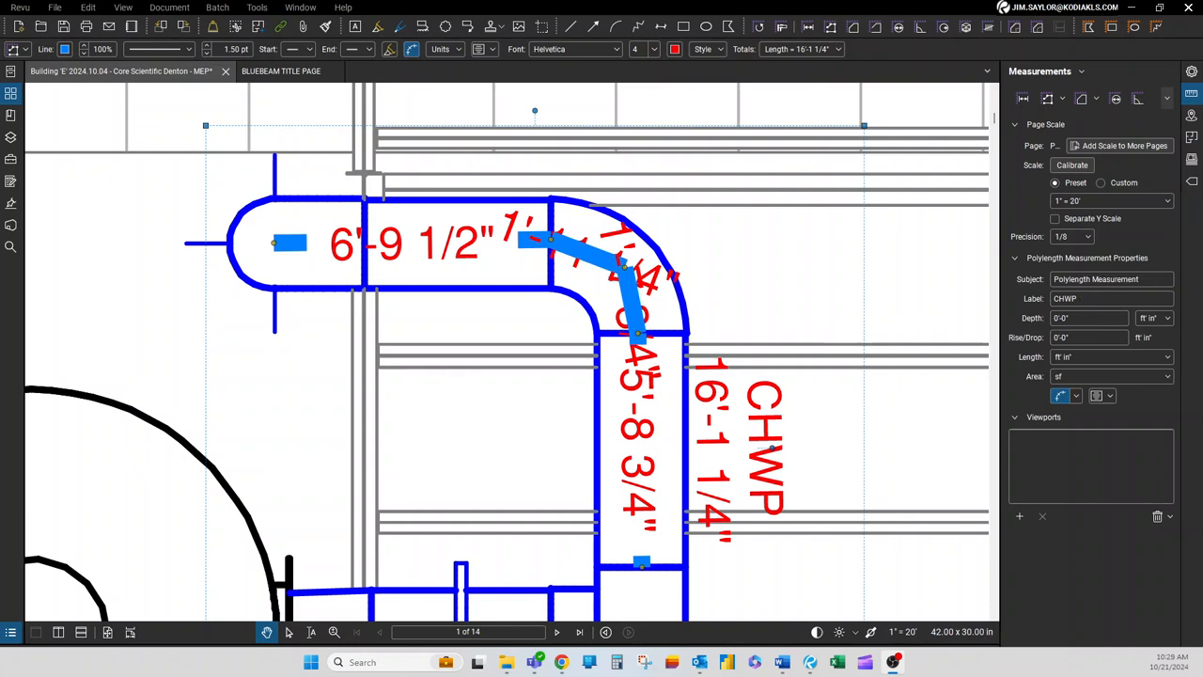
scroll(524, 430, "down", 1)
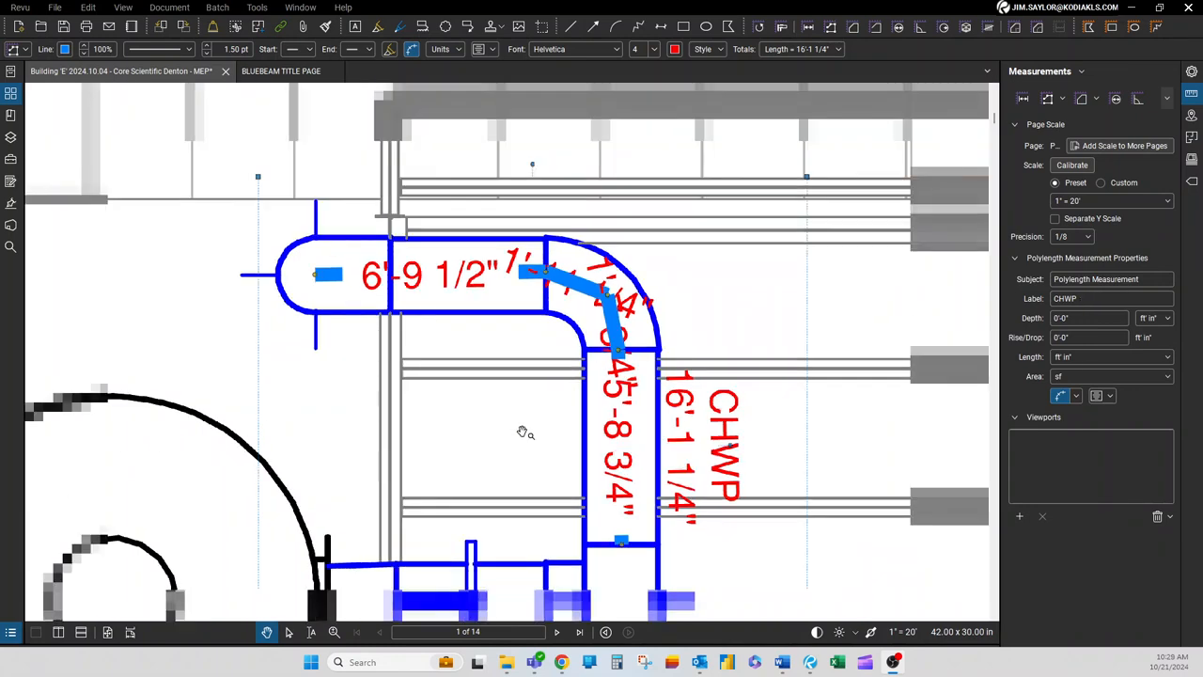
left_click_drag(500, 445, 523, 417)
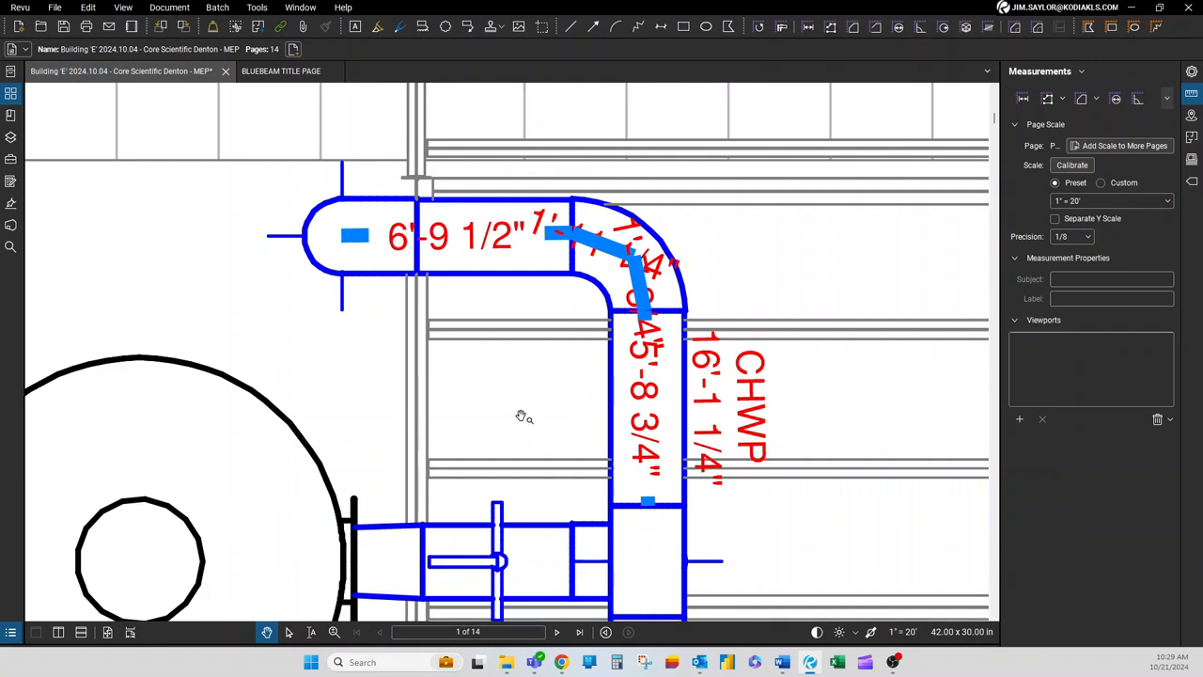
left_click(449, 251)
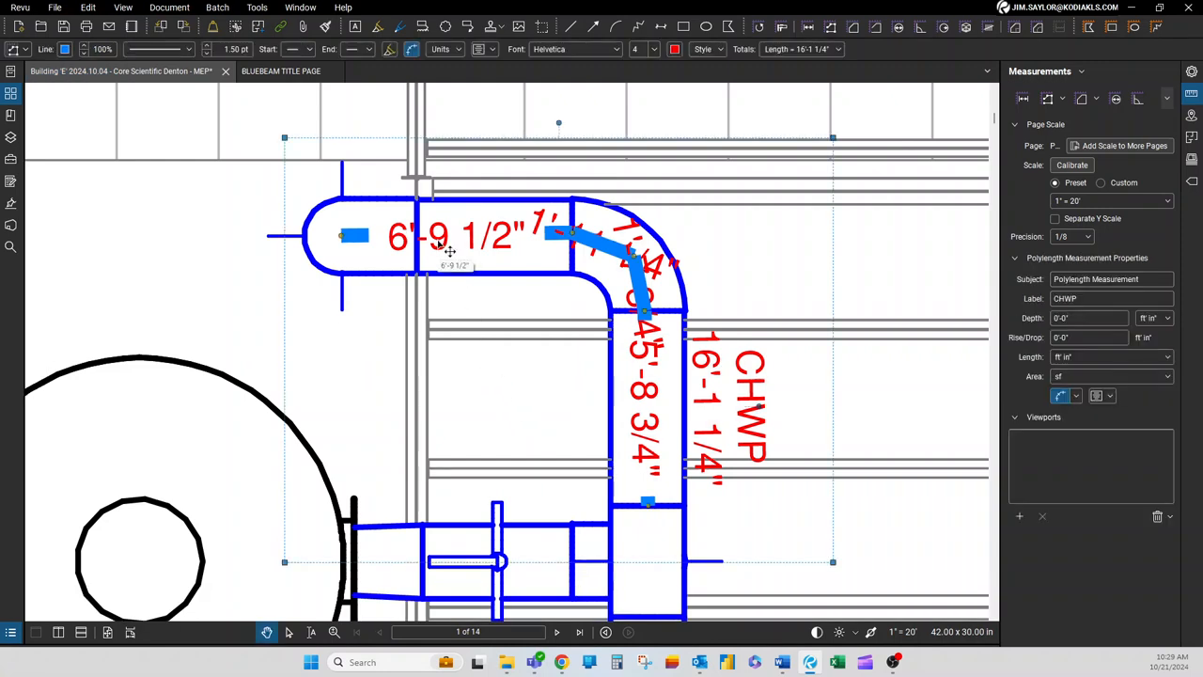
key("Delete")
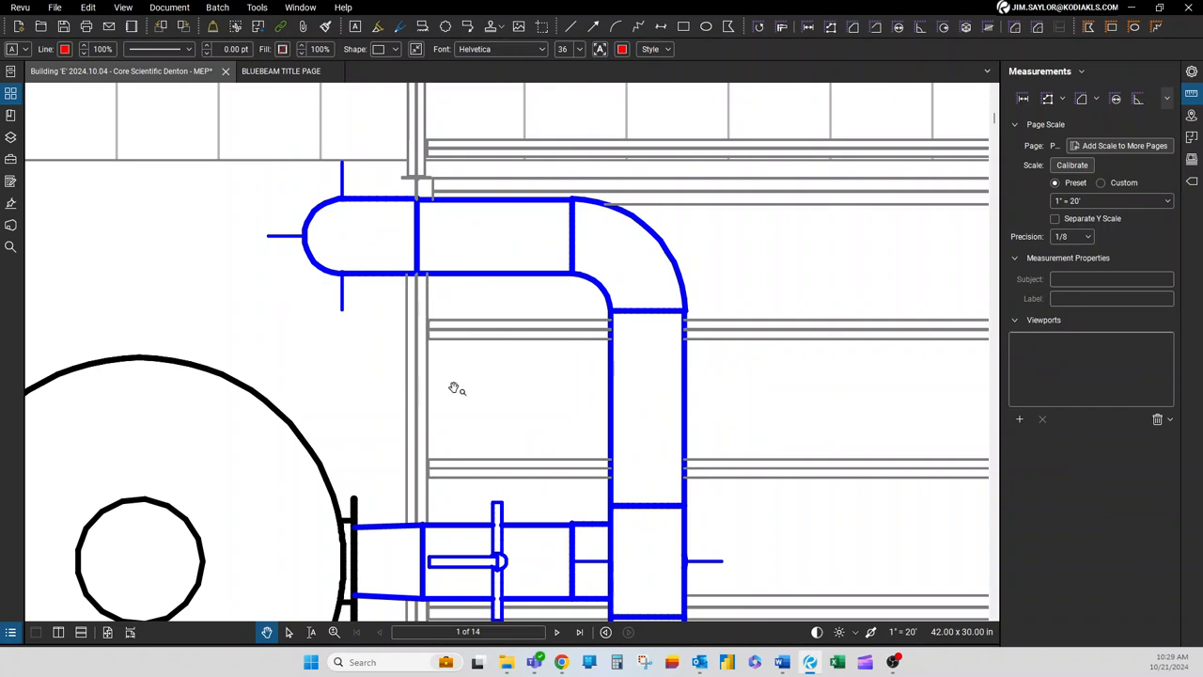
Step: Bring the blue ACC-MA-01F chiller units below the red pipe into view
scroll(451, 378, "down", 5)
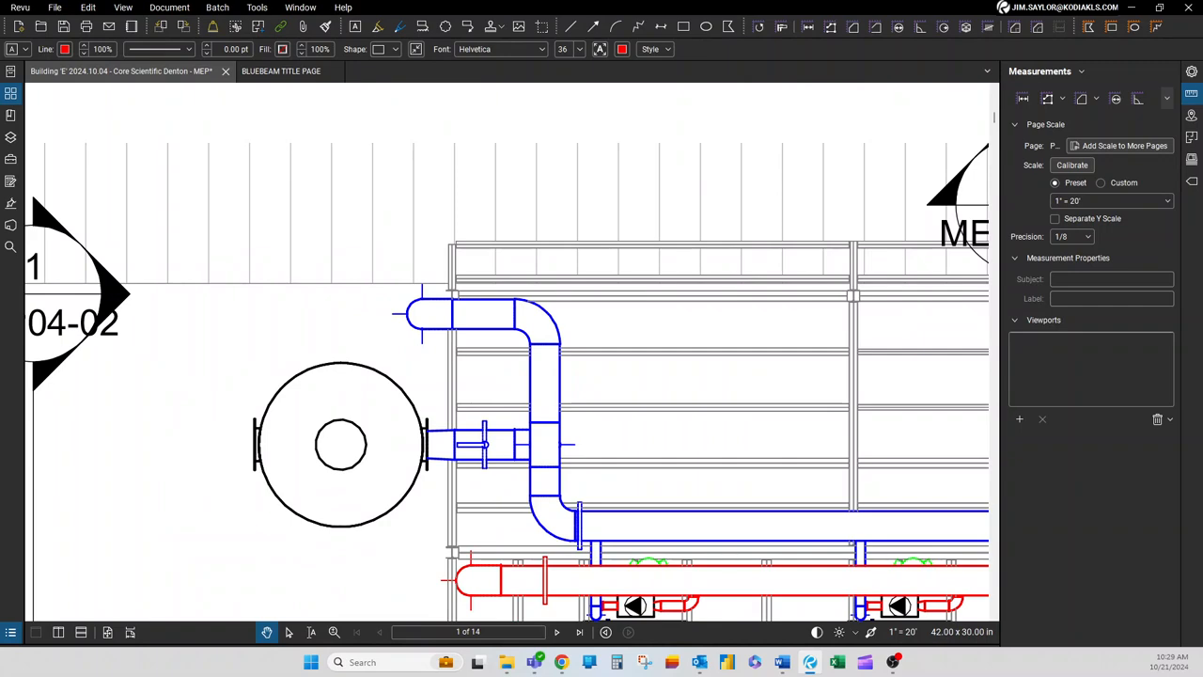
mouse_move(480, 533)
left_mouse_down()
mouse_move(497, 240)
mouse_move(456, 125)
left_mouse_up()
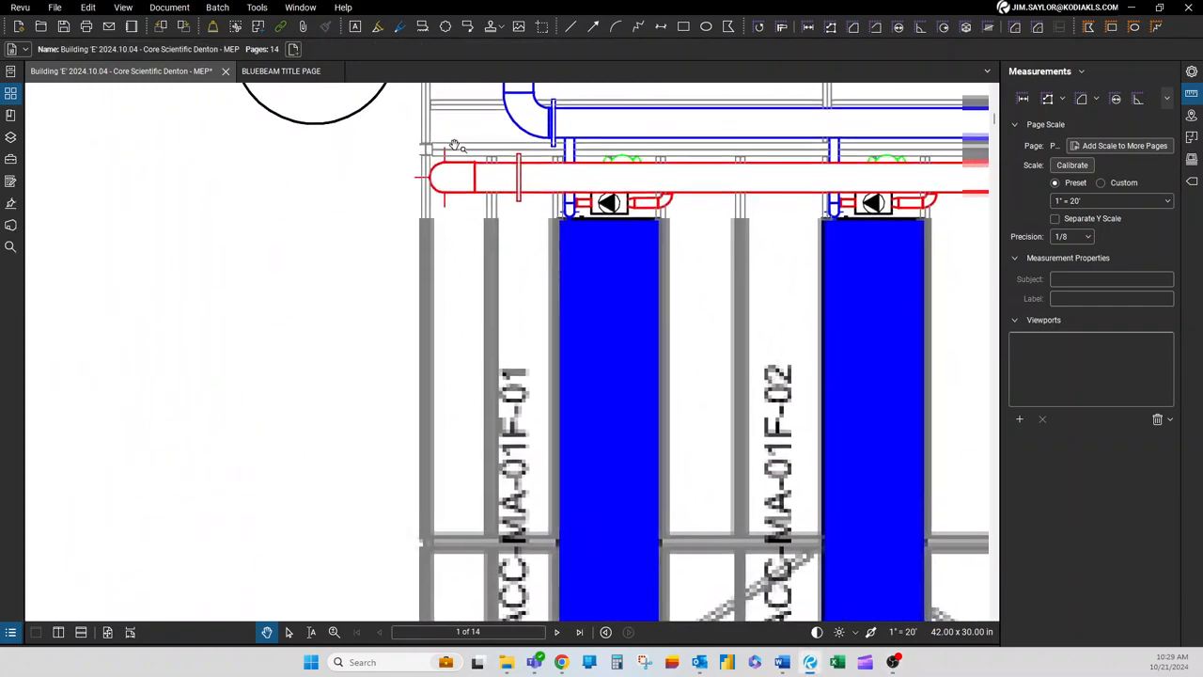
left_click_drag(461, 422, 462, 352)
scroll(462, 357, "down", 2)
left_click_drag(459, 417, 483, 380)
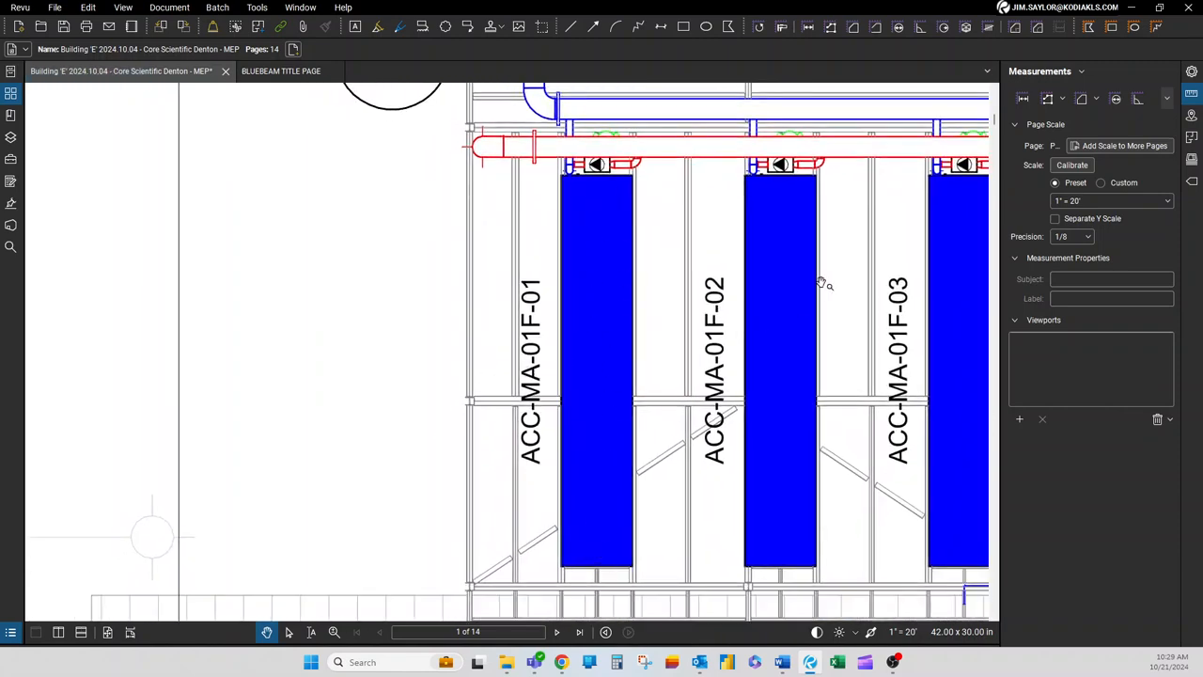
left_click(1099, 101)
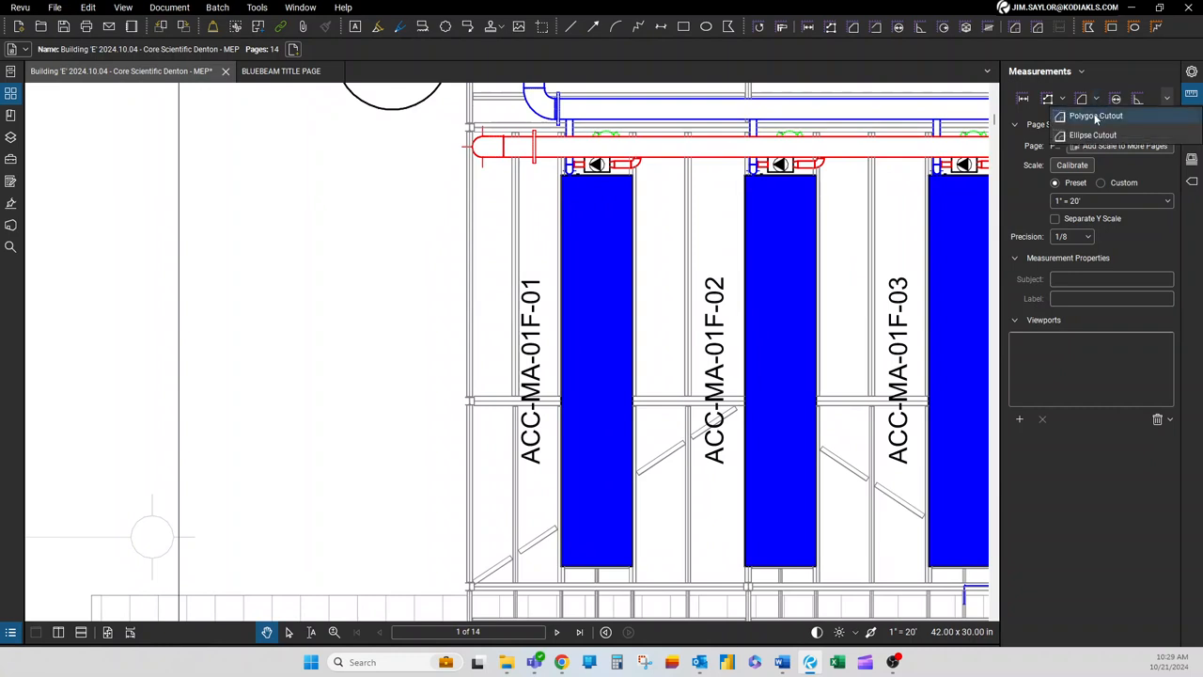
left_click(1095, 115)
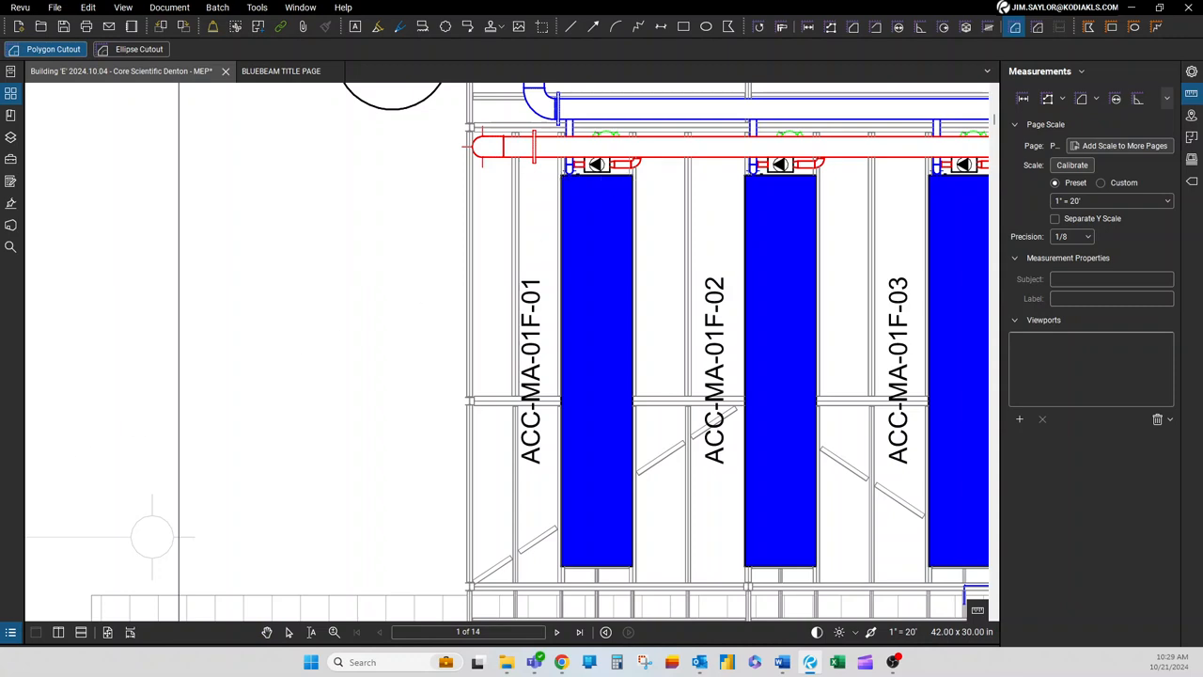
key("Escape")
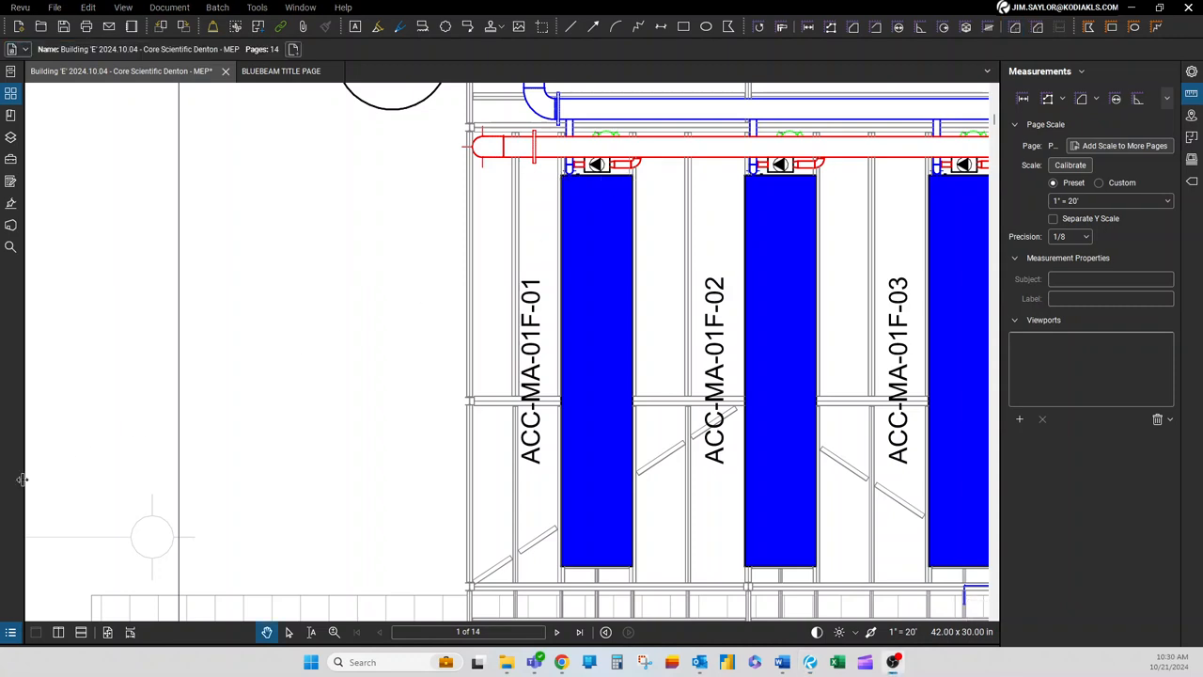
Step: Measure the area of the blue ACC-MA-01F-01 unit by tracing its four corners with the Area measurement tool
left_click(1082, 100)
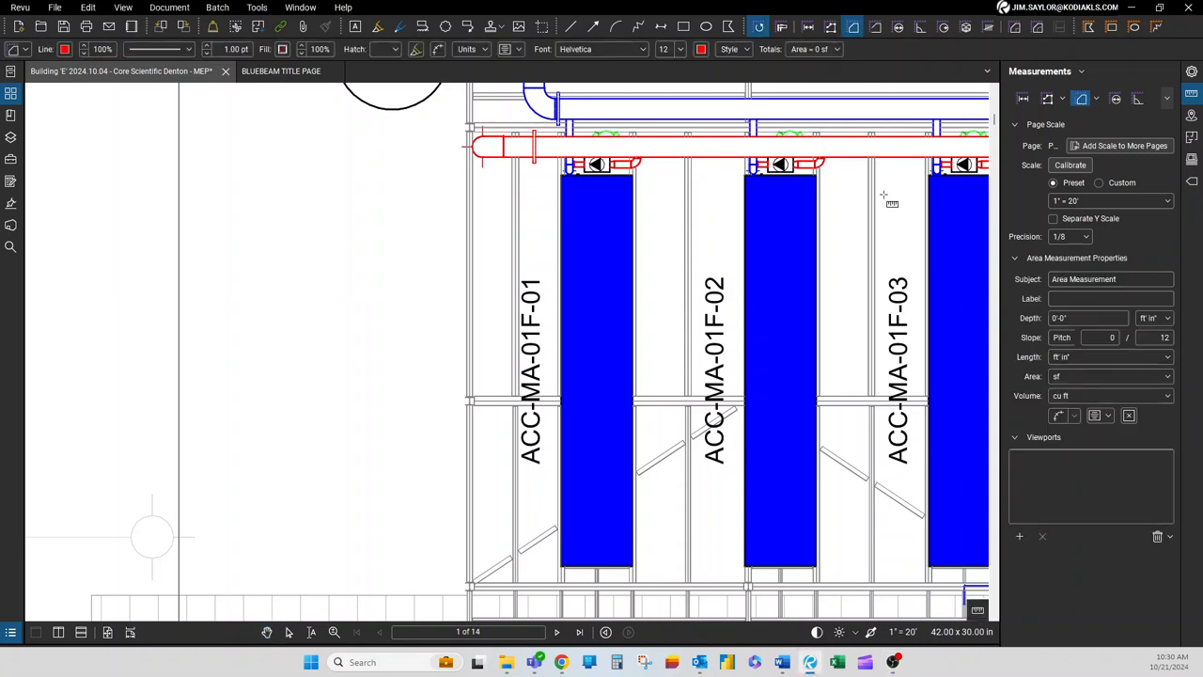
scroll(564, 177, "up", 5)
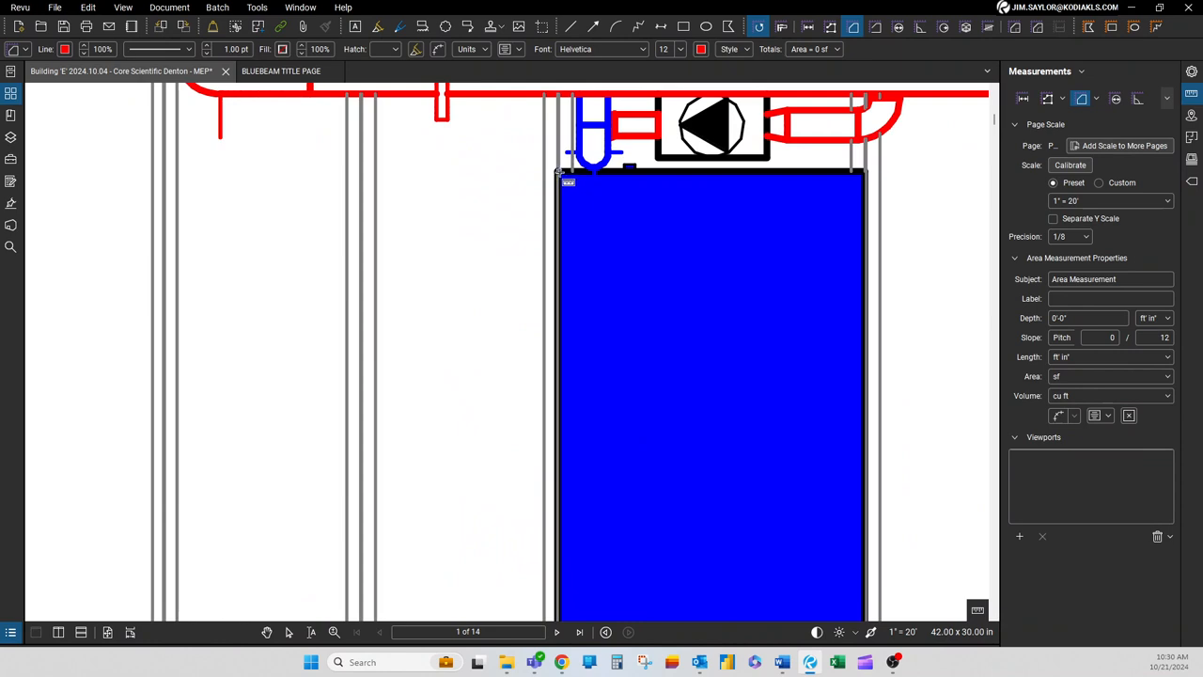
left_click(865, 172)
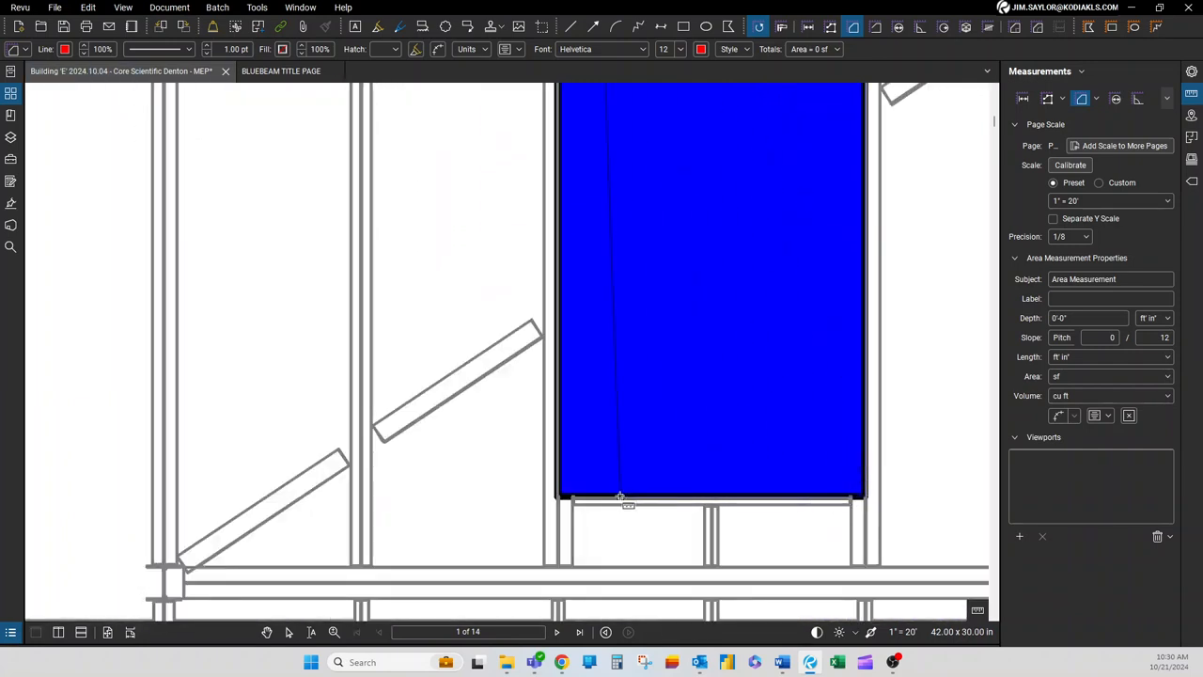
left_click(558, 496)
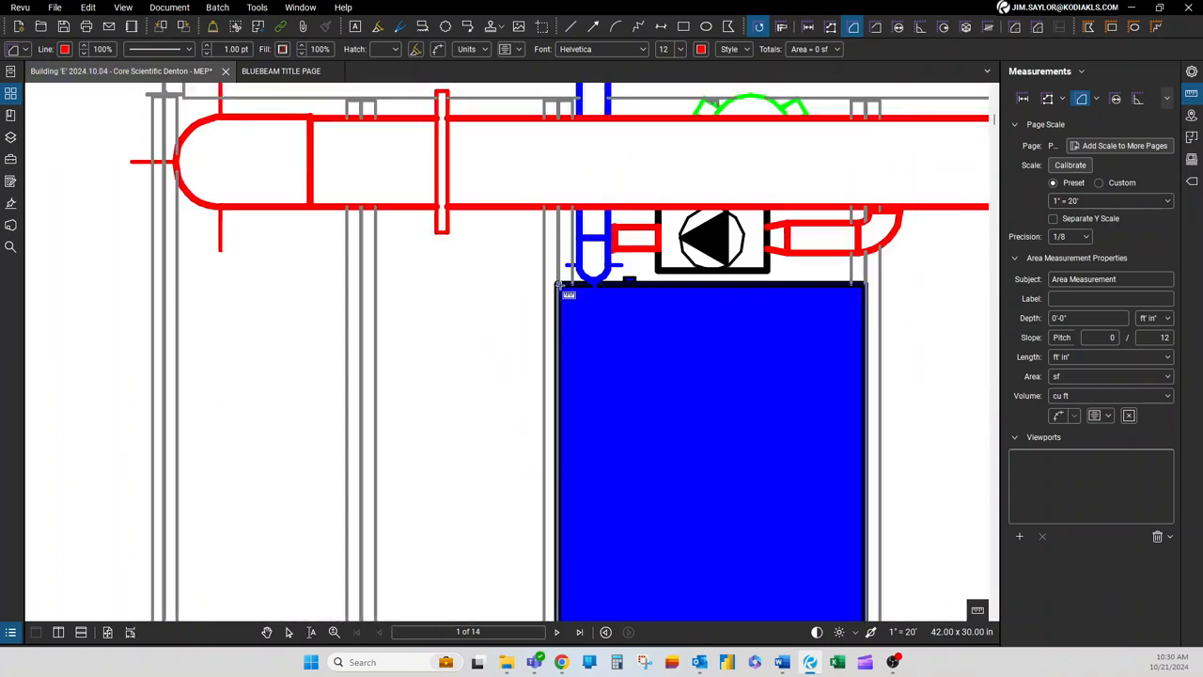
left_click(559, 284)
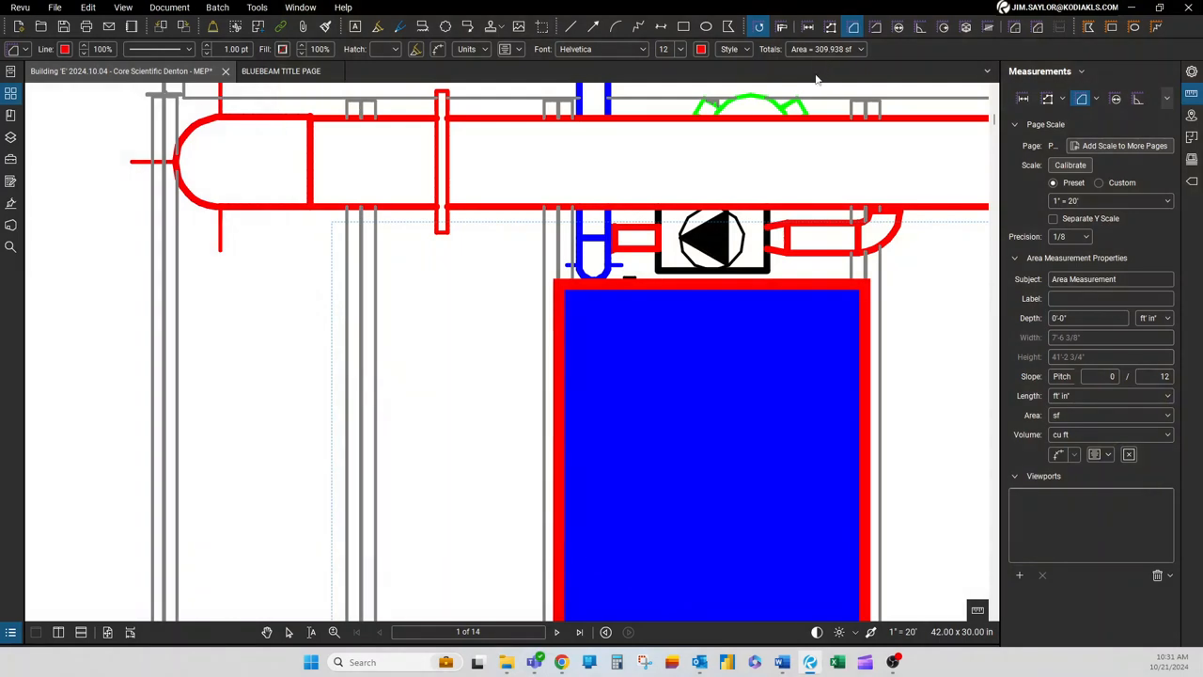
key("Escape")
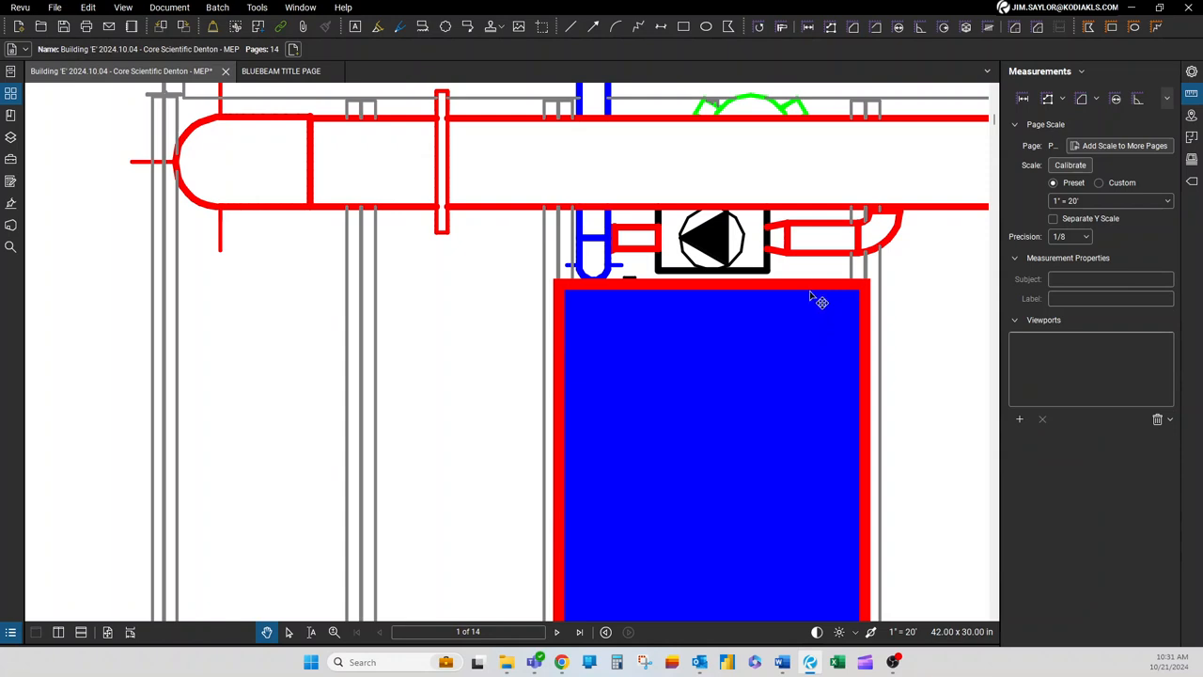
Step: Set the caption text colour of the ACC-MA-01F-01 area measurement to light blue
left_click(818, 305)
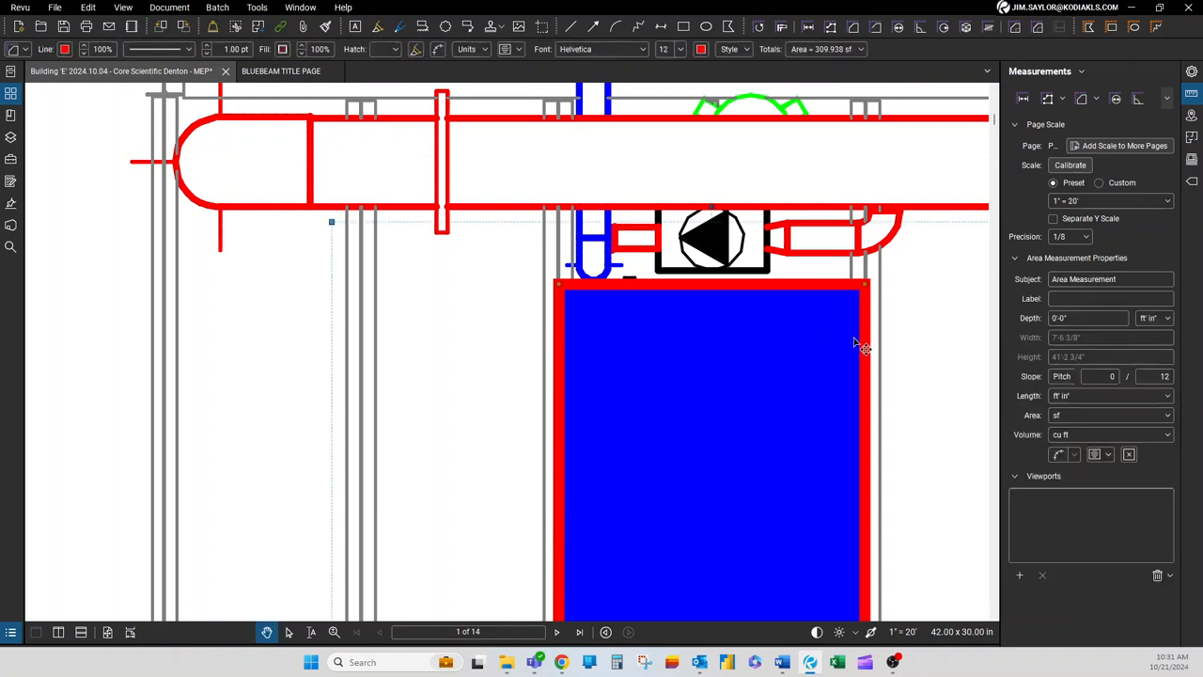
scroll(857, 345, "down", 5)
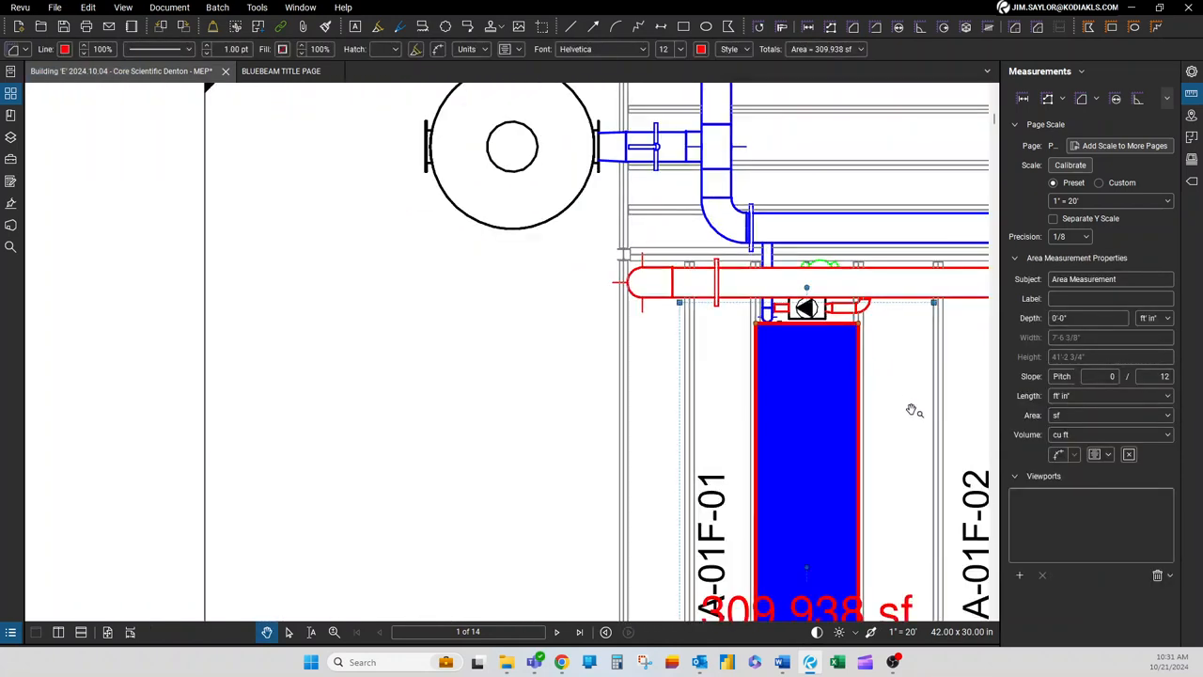
left_click(700, 50)
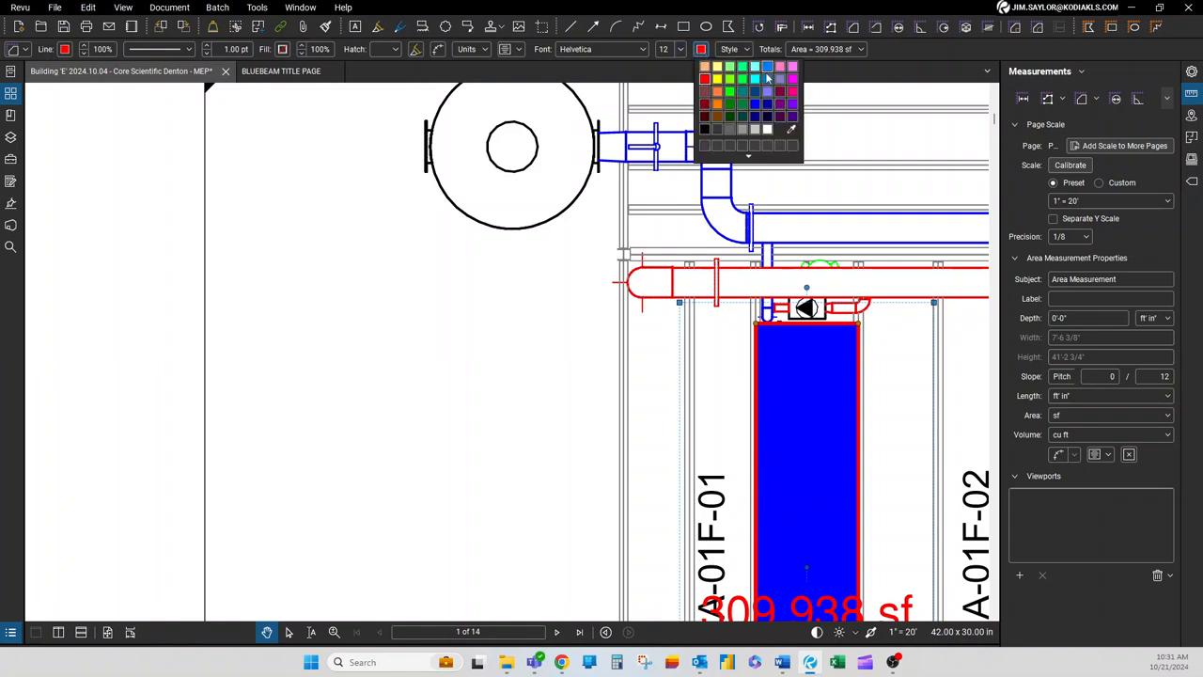
left_click(762, 132)
mouse_move(904, 481)
left_mouse_down()
mouse_move(904, 452)
mouse_move(736, 244)
left_mouse_up()
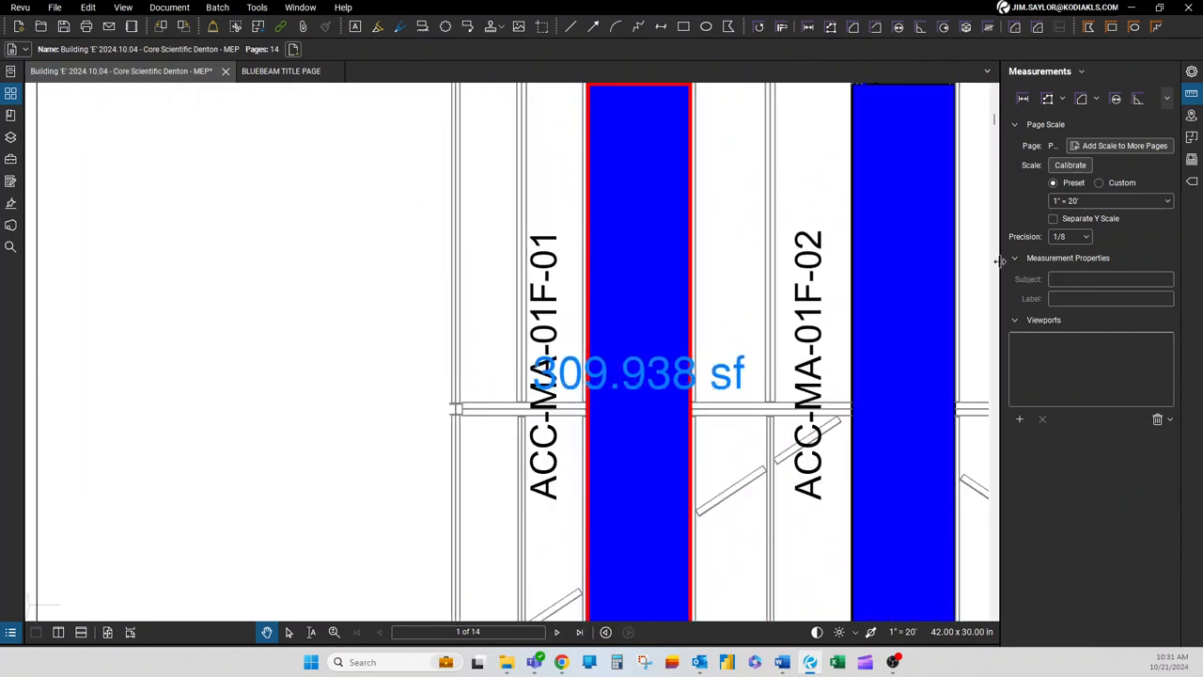
Step: Select the ACC-MA-01F-01 area measurement and set its label to Cooling Tower
left_click(720, 385)
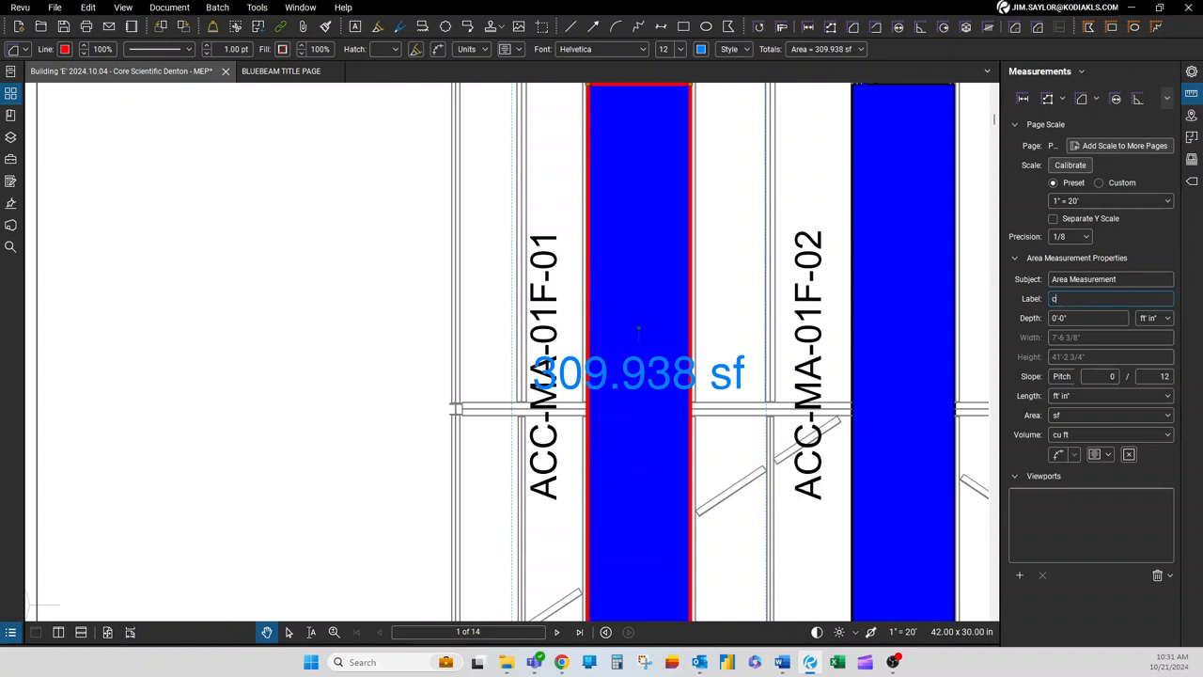
type("C")
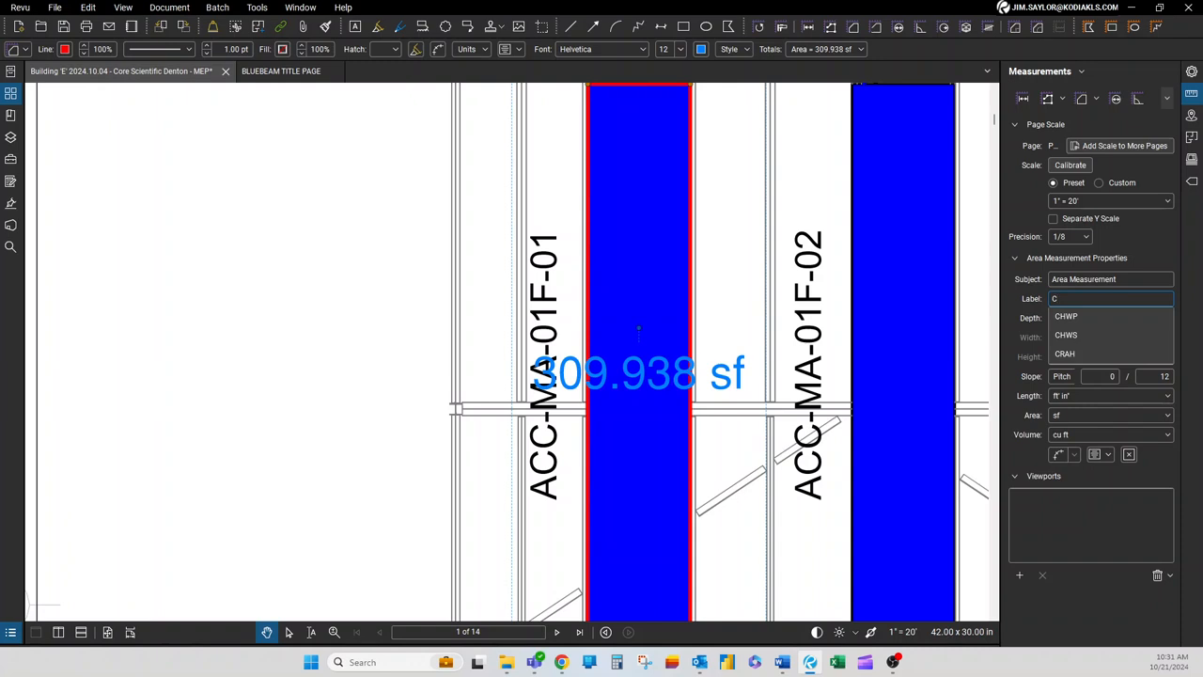
type("ooling Tower")
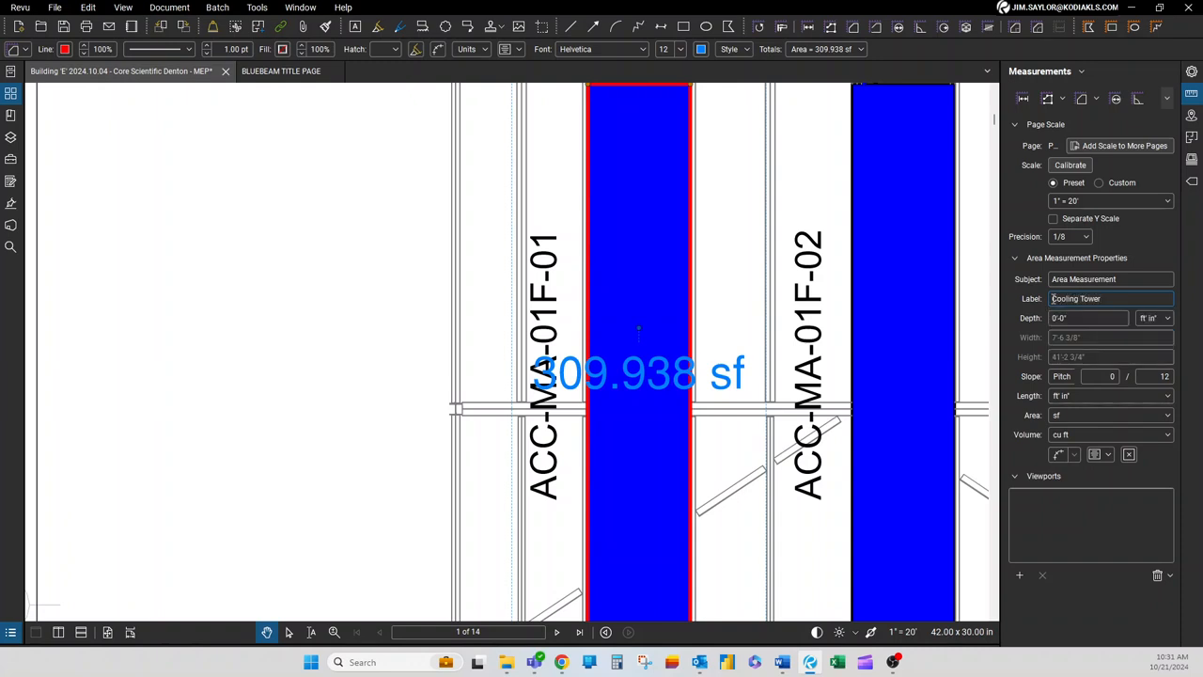
key("Return")
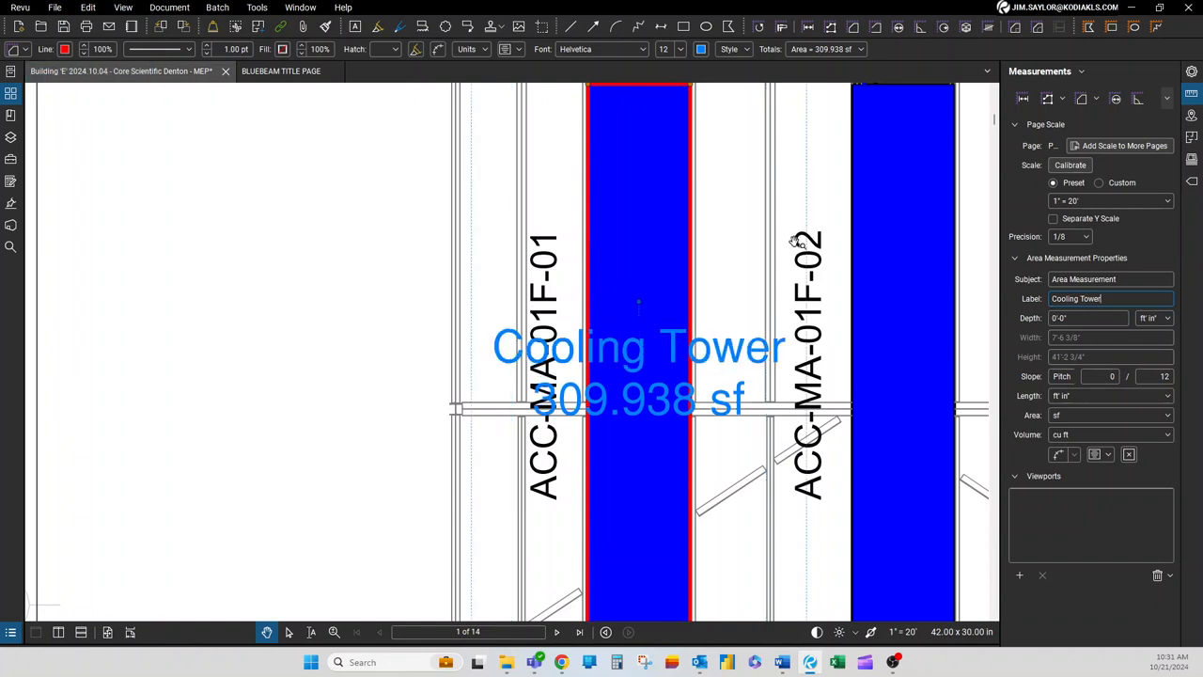
Step: Set the Cooling Tower measurement's caption text to red and its outline to yellow
left_click(701, 49)
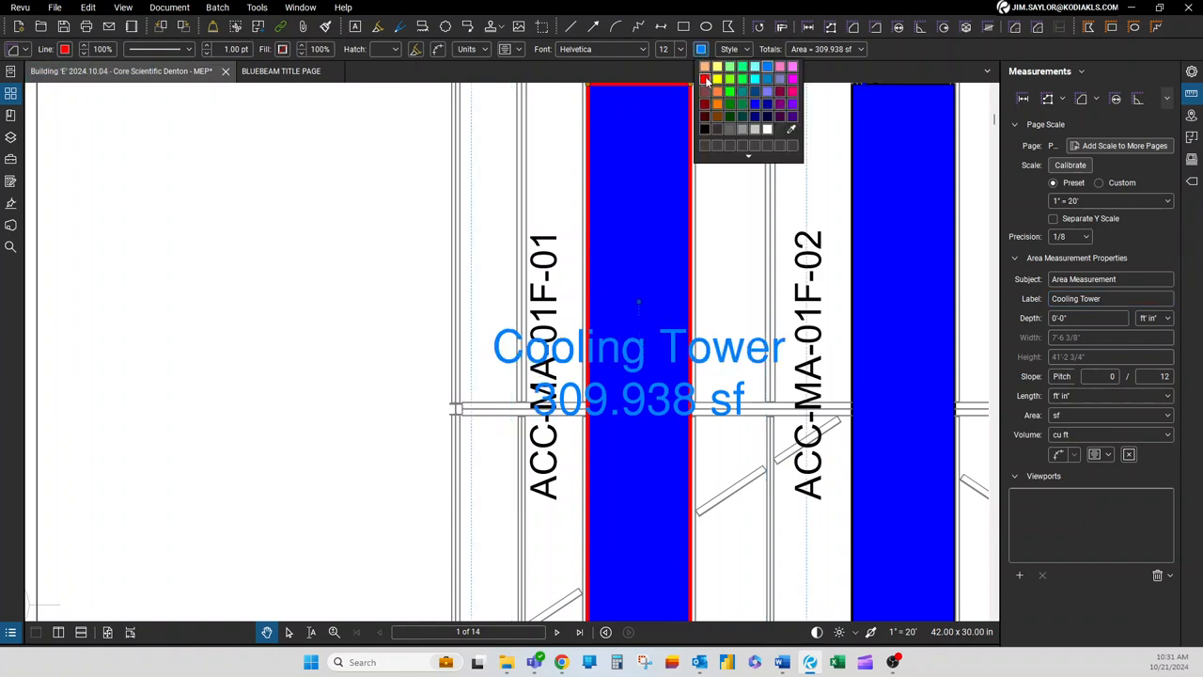
left_click(706, 80)
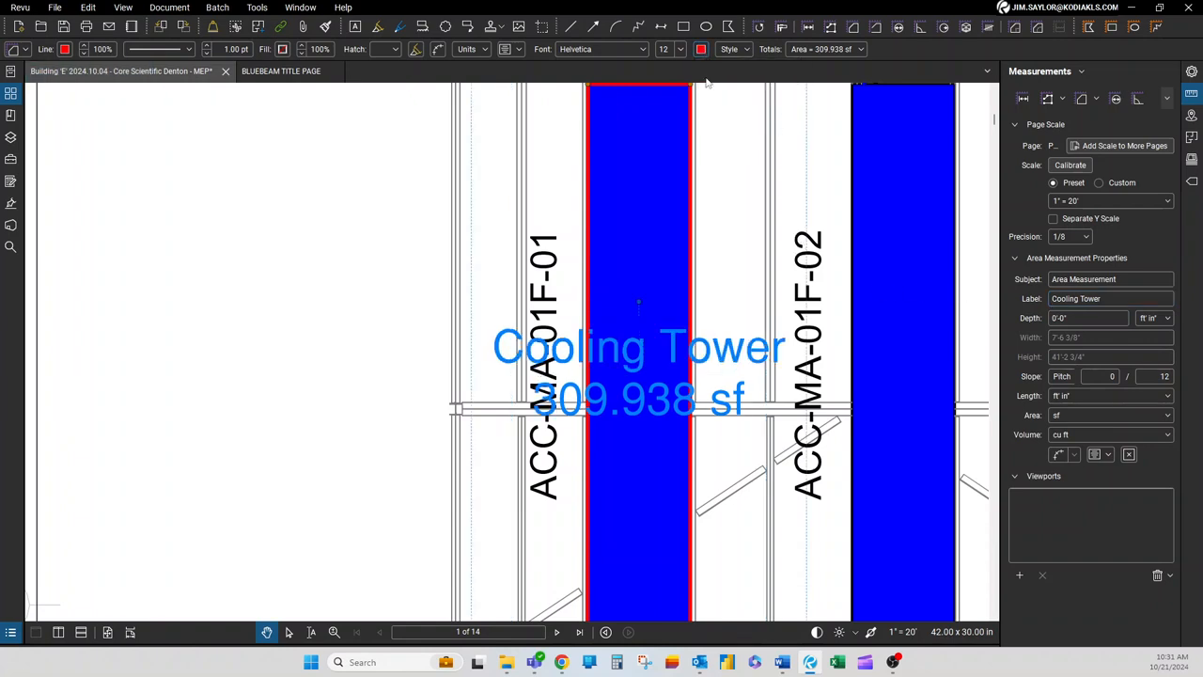
left_click(65, 49)
left_click(81, 79)
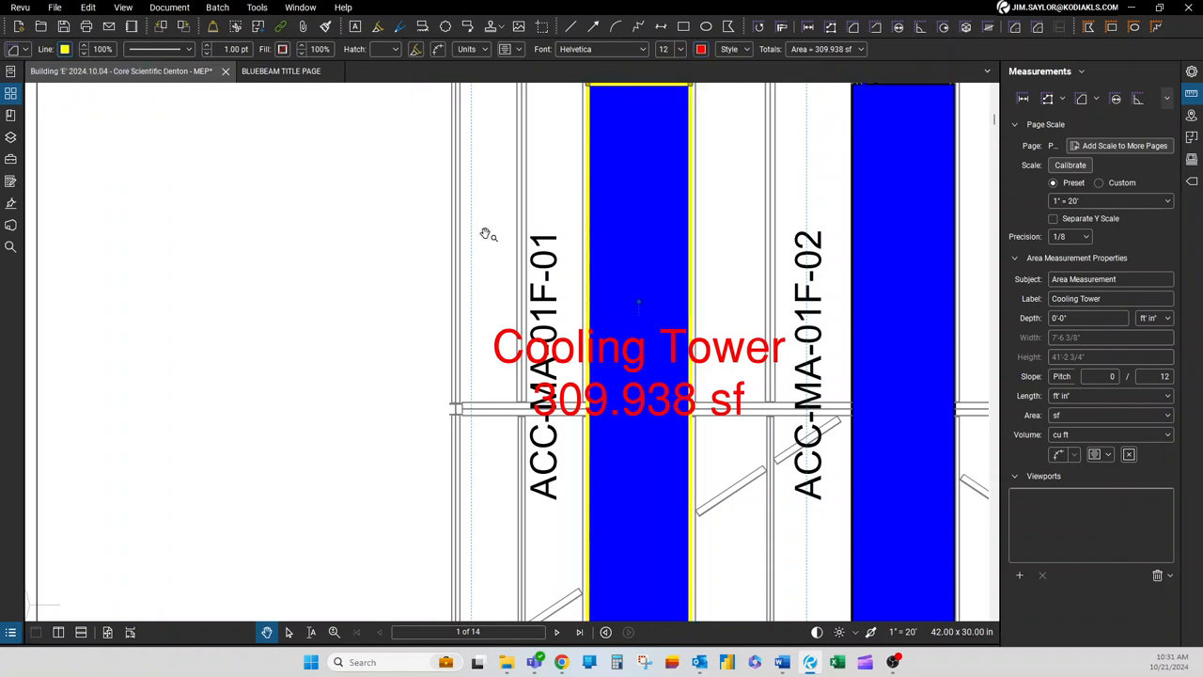
scroll(663, 276, "down", 2)
scroll(664, 408, "down", 3)
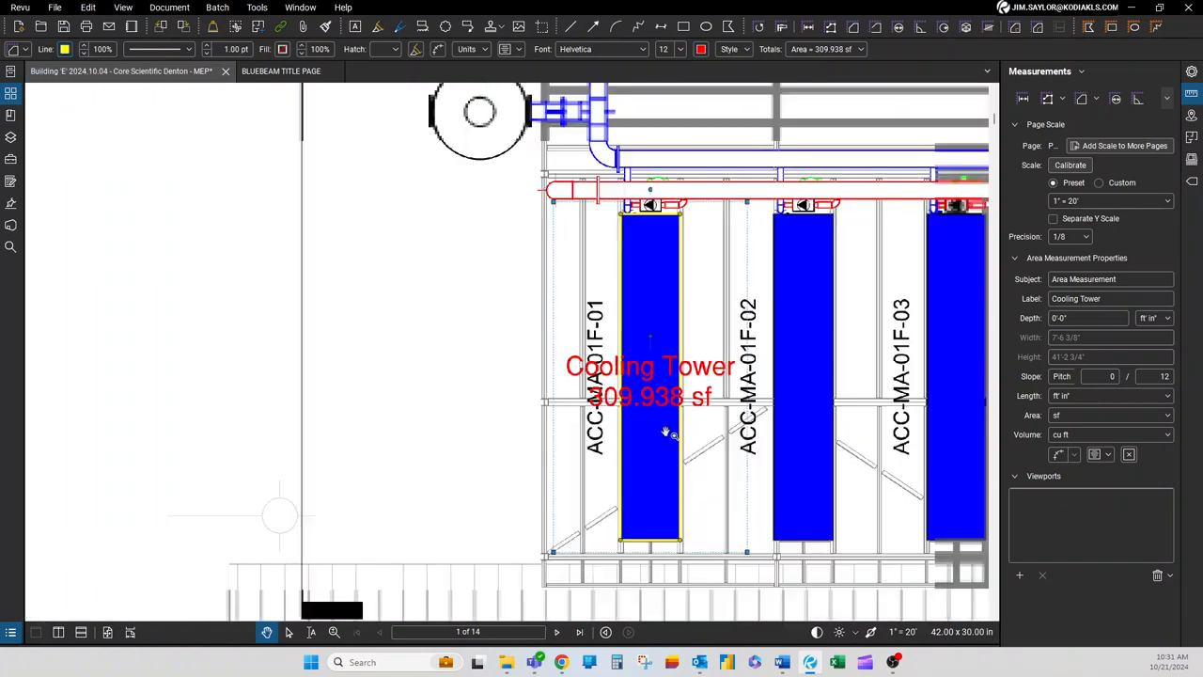
left_click_drag(714, 311, 715, 286)
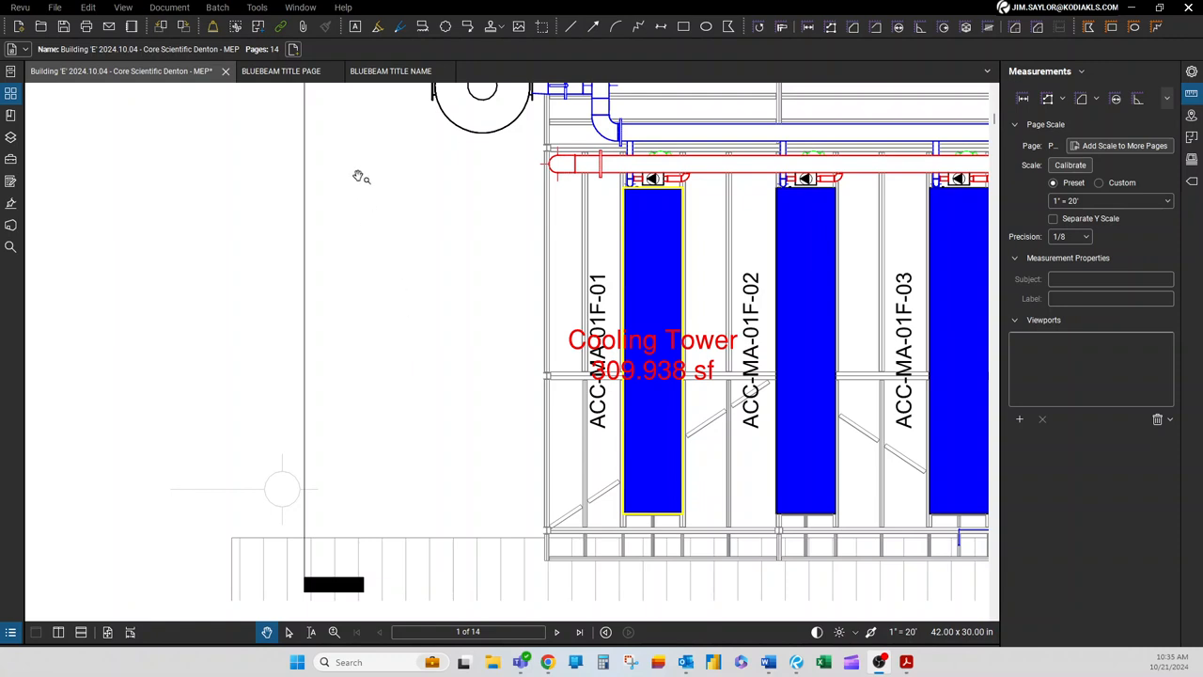
Step: Switch to the BLUEBEAM TITLE NAME document and bring the contact details under the title into view
left_click(390, 71)
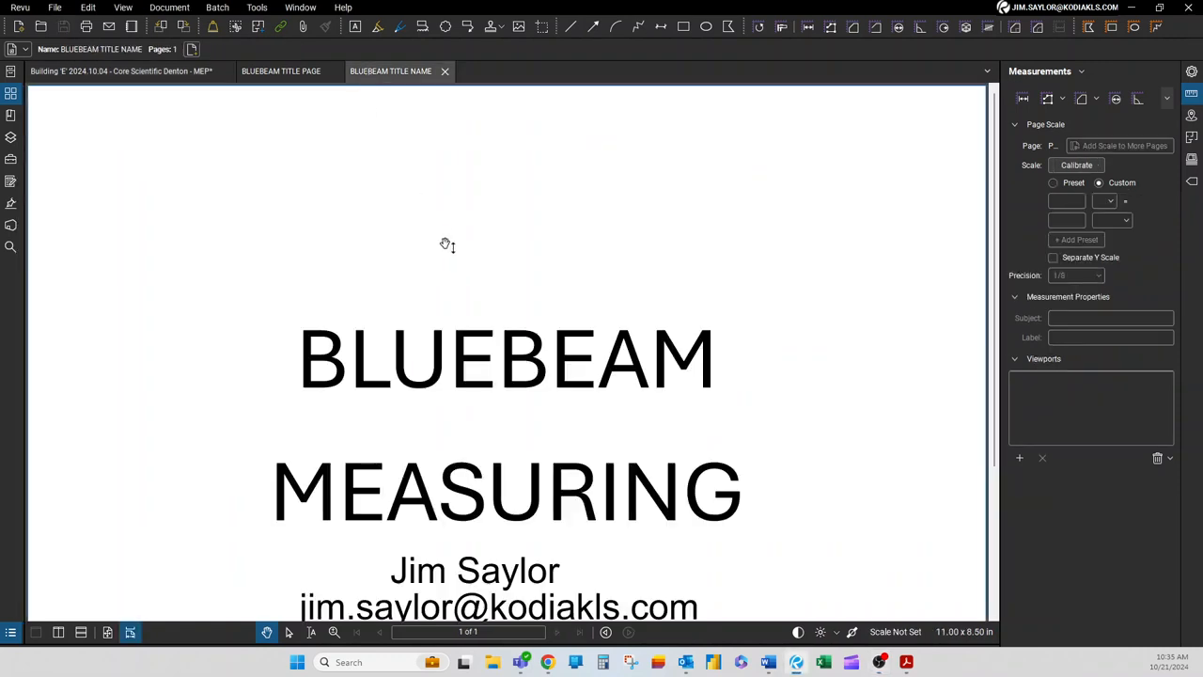
left_click_drag(472, 273, 496, 195)
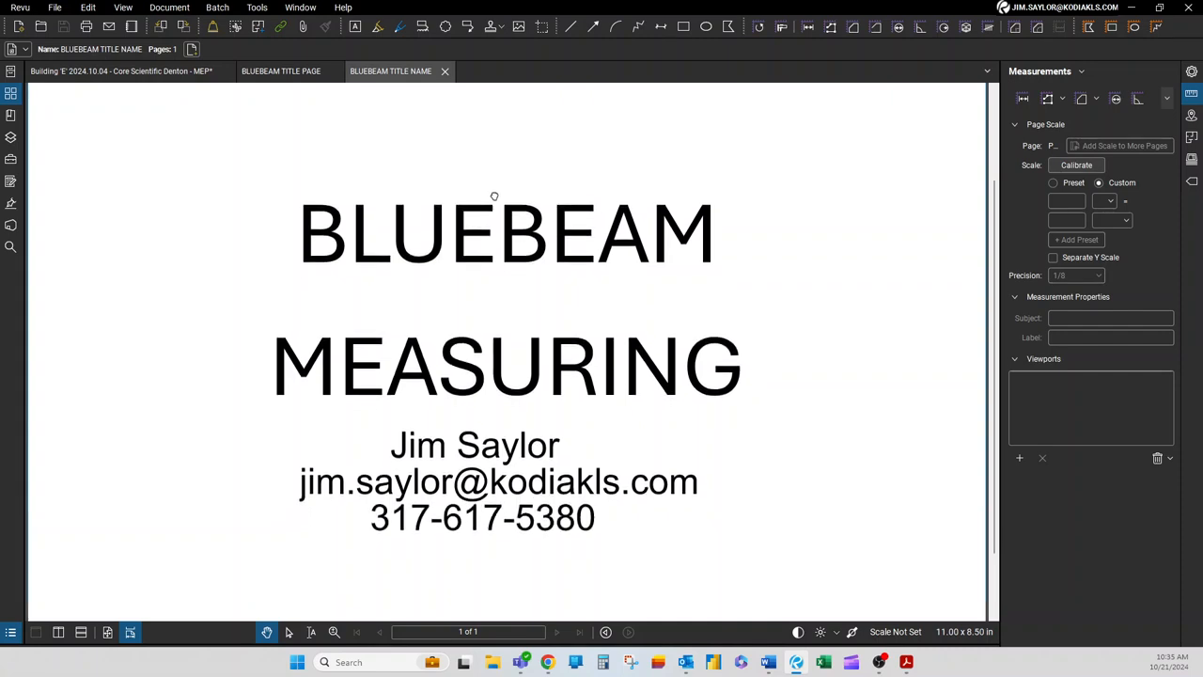